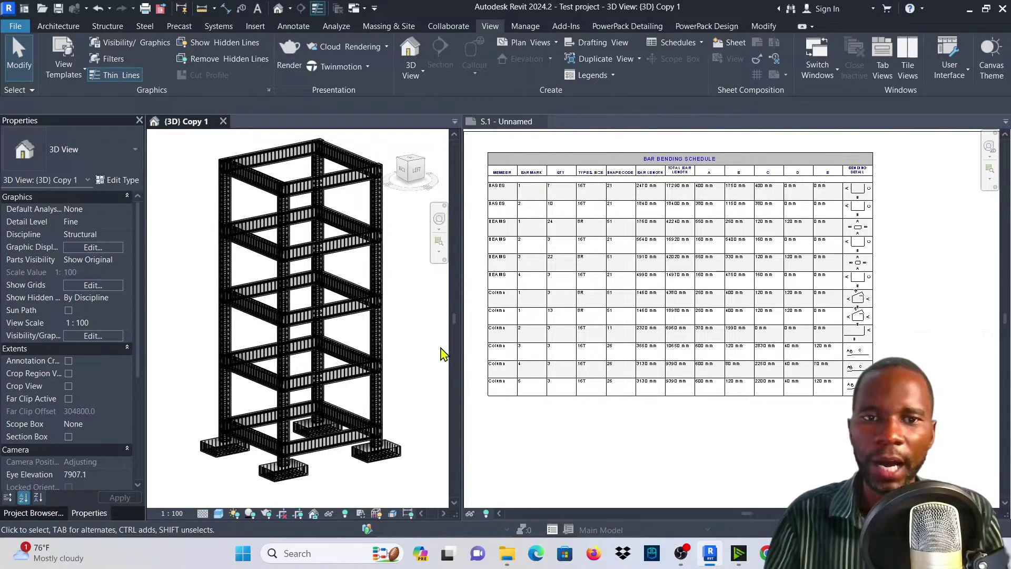
# - Examine the bar bending schedule on sheet S.1 alongside the rebar in the 3D frame's beams, columns and bases
pyautogui.scroll(4, 668, 158)
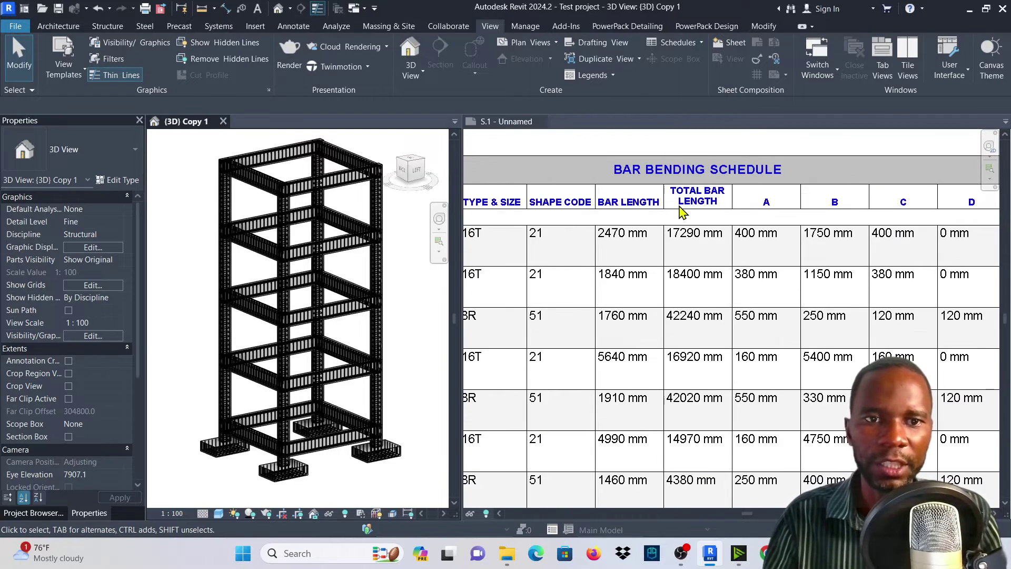
pyautogui.scroll(-1, 672, 202)
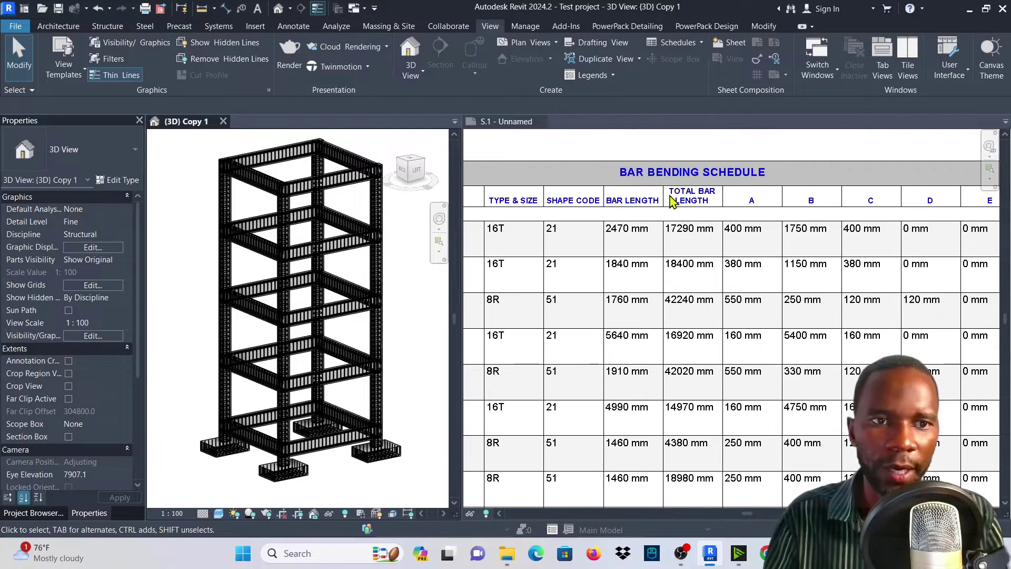
pyautogui.click(825, 178)
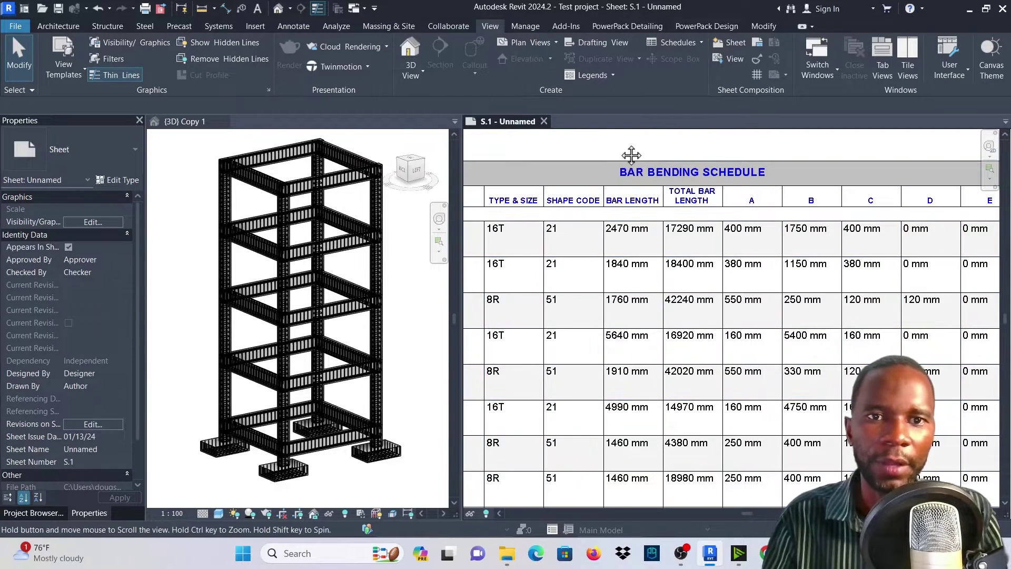
pyautogui.moveTo(695, 153); pyautogui.dragTo(802, 141, button='middle')
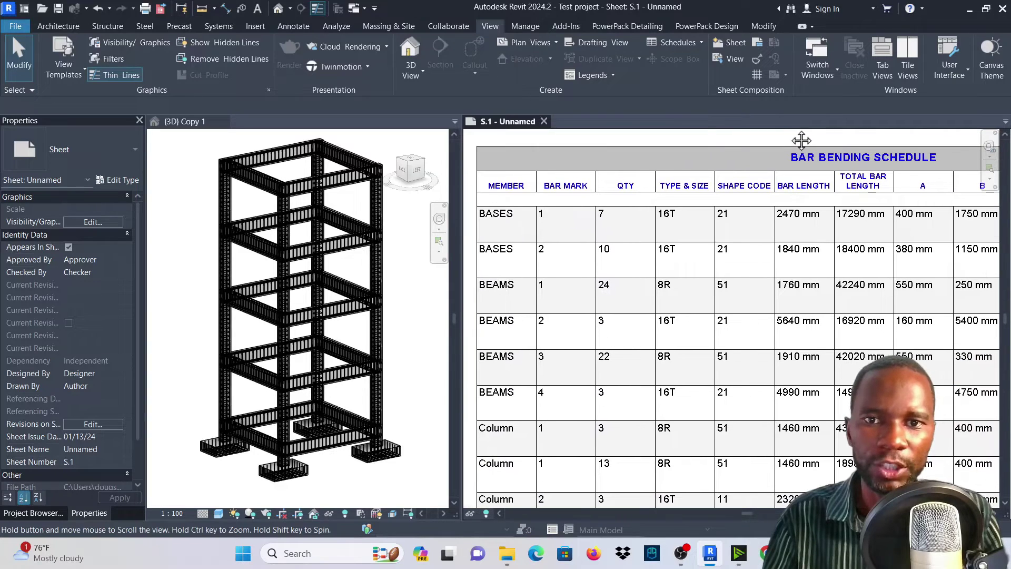
pyautogui.scroll(3, 336, 258)
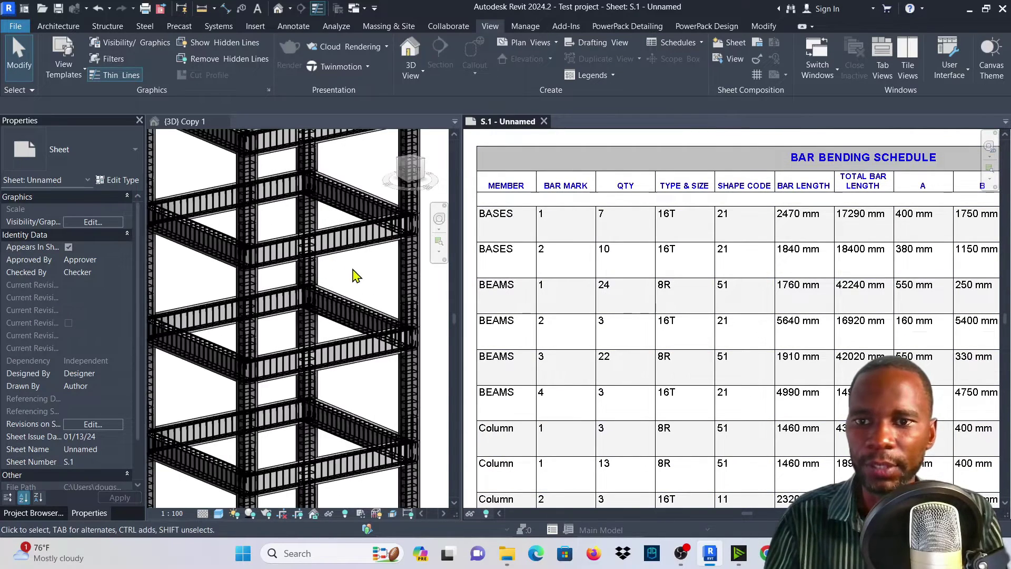
pyautogui.click(354, 275)
pyautogui.scroll(2, 361, 279)
pyautogui.moveTo(376, 290); pyautogui.dragTo(403, 210, button='middle')
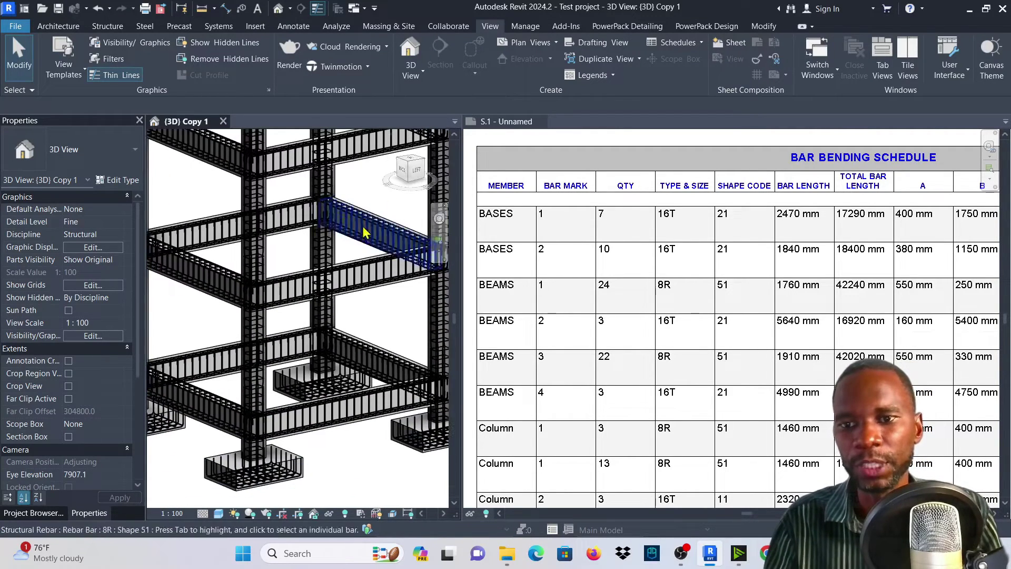
pyautogui.moveTo(278, 255); pyautogui.dragTo(313, 411, button='middle')
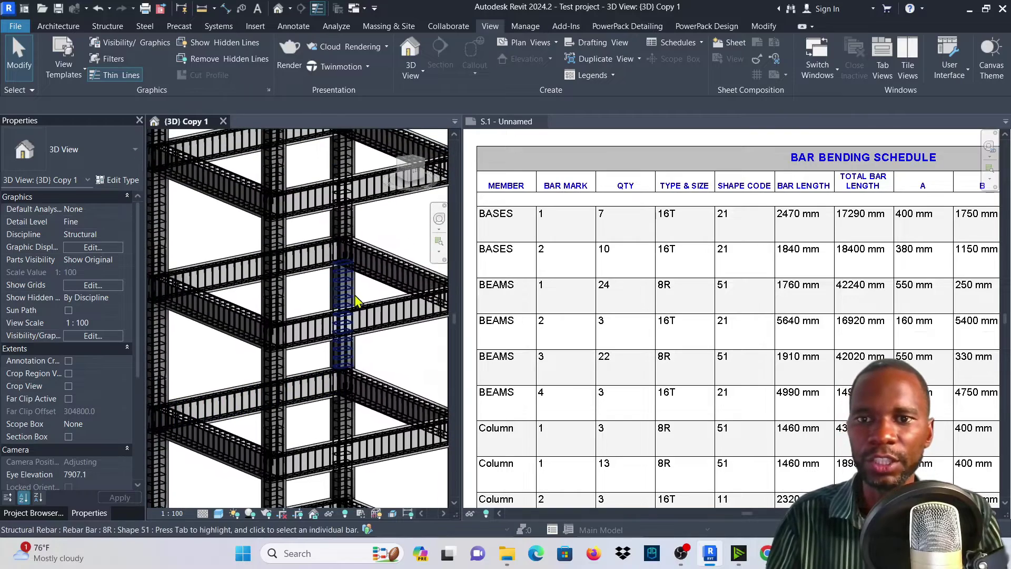
pyautogui.moveTo(386, 219); pyautogui.dragTo(386, 404, button='middle')
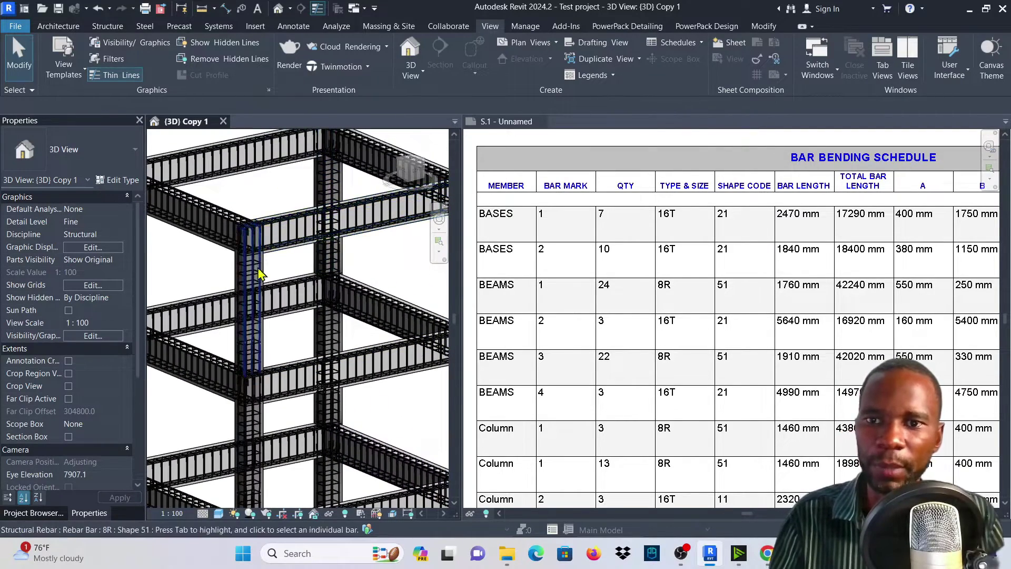
pyautogui.scroll(-5, 293, 226)
pyautogui.scroll(-3, 622, 254)
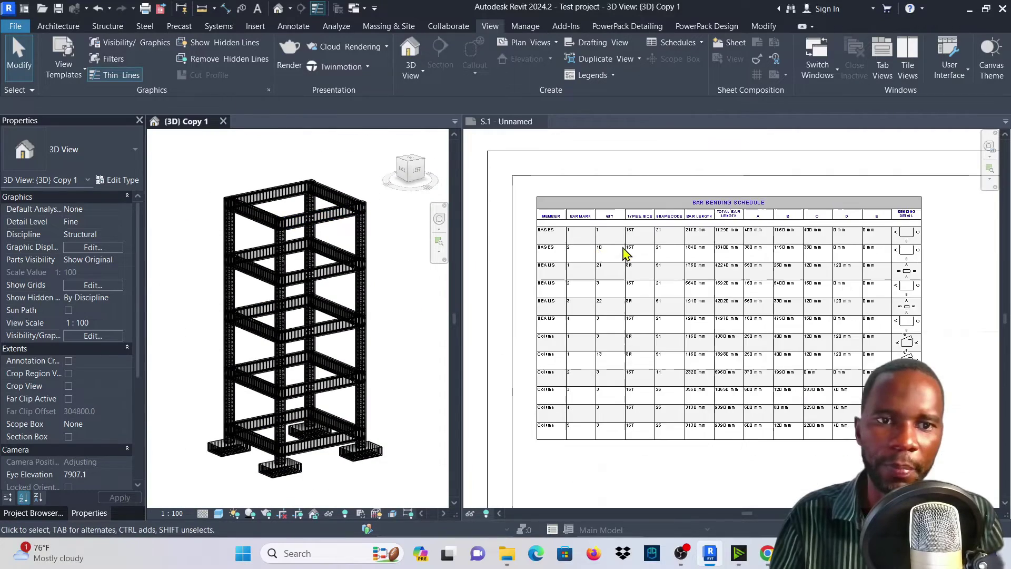
pyautogui.scroll(5, 848, 271)
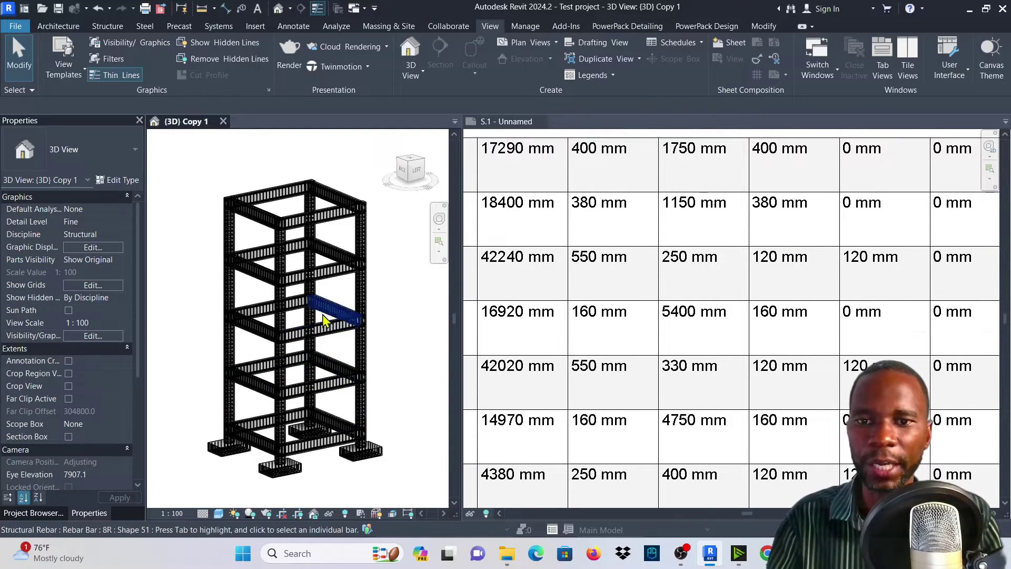
pyautogui.scroll(4, 400, 295)
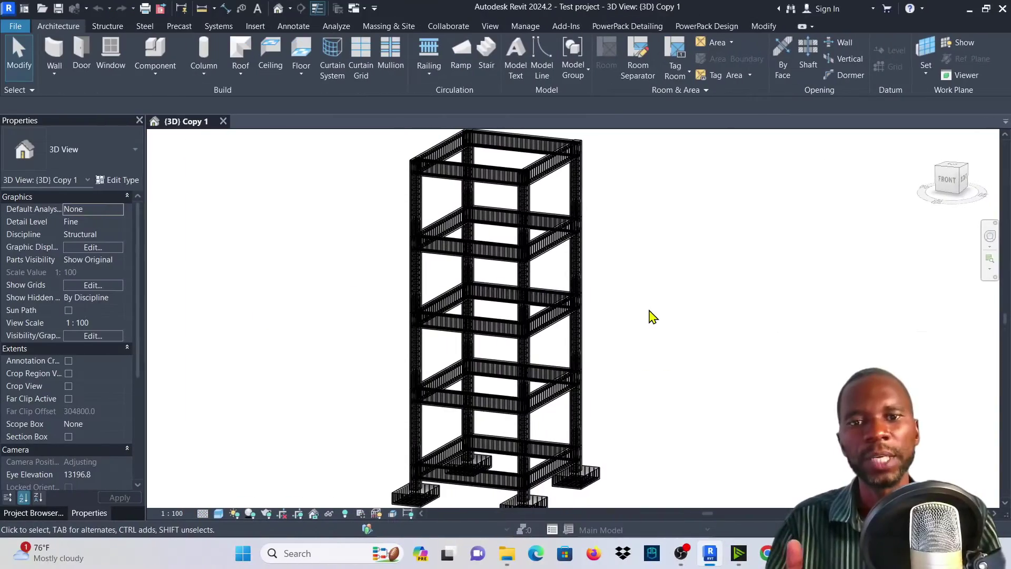
# - Inspect the reinforcement of the 3D frame and check the project browser for schedules
pyautogui.scroll(5, 524, 255)
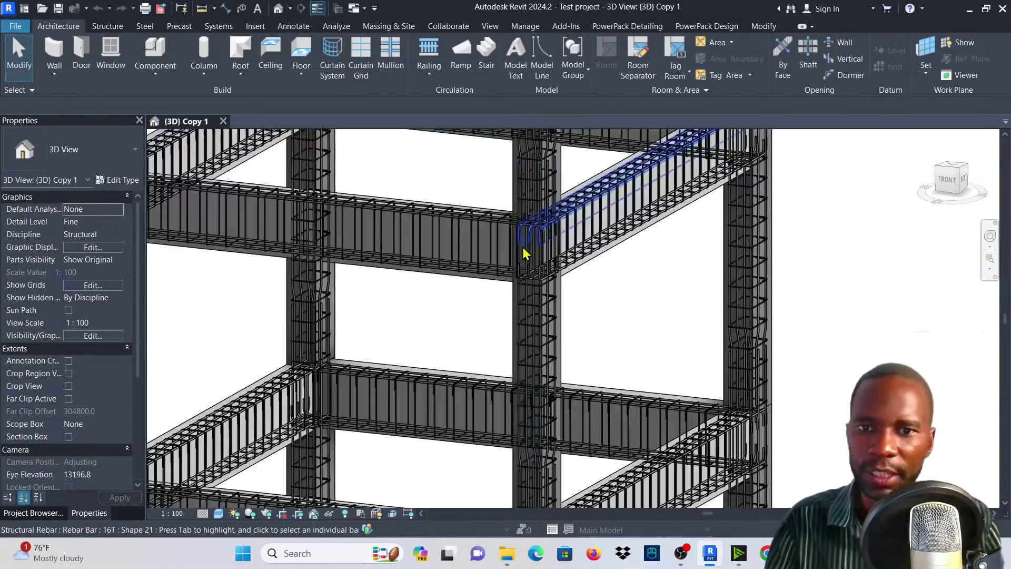
pyautogui.scroll(-6, 473, 277)
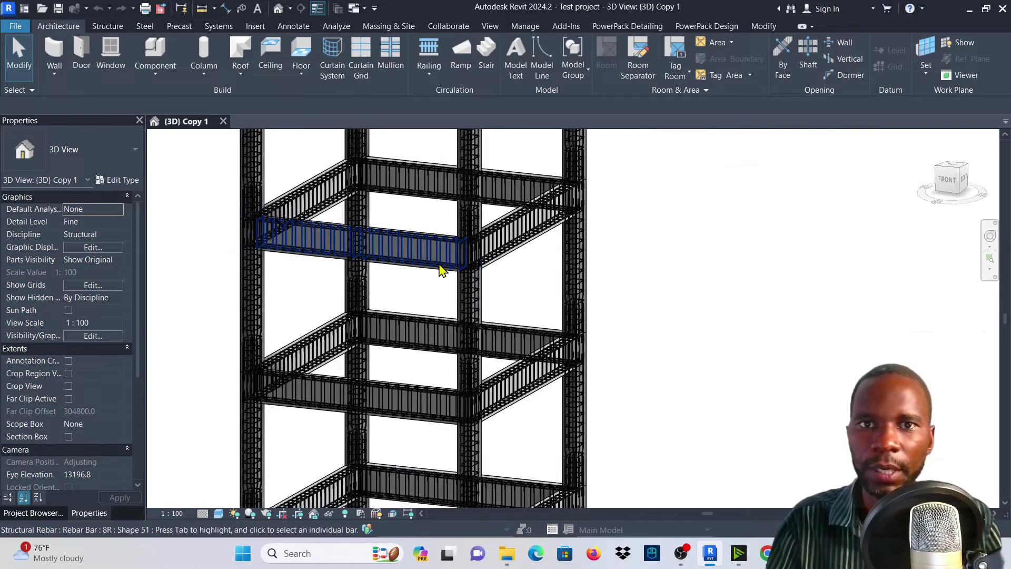
pyautogui.scroll(-4, 46, 363)
pyautogui.scroll(-1, 47, 363)
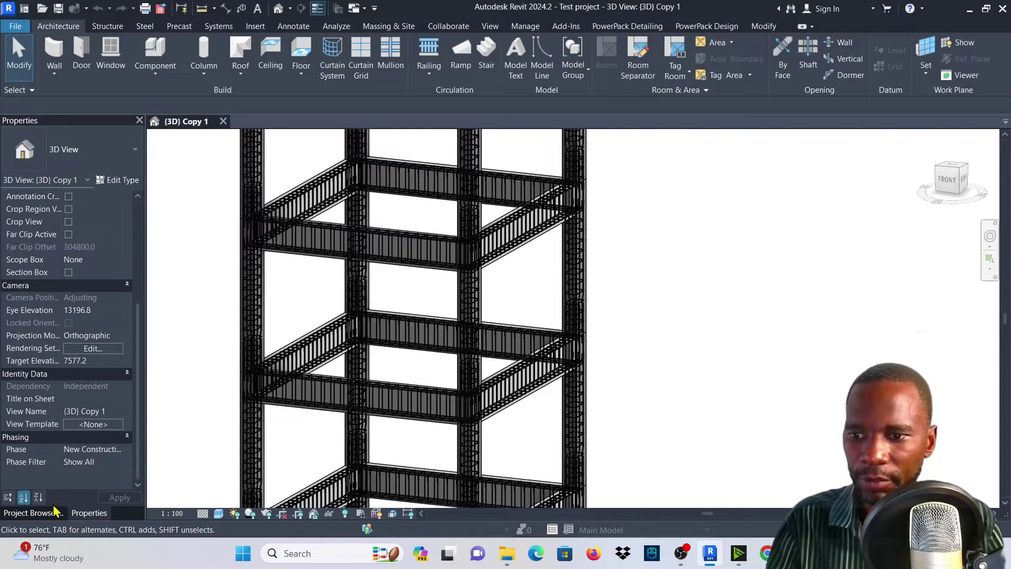
pyautogui.click(33, 513)
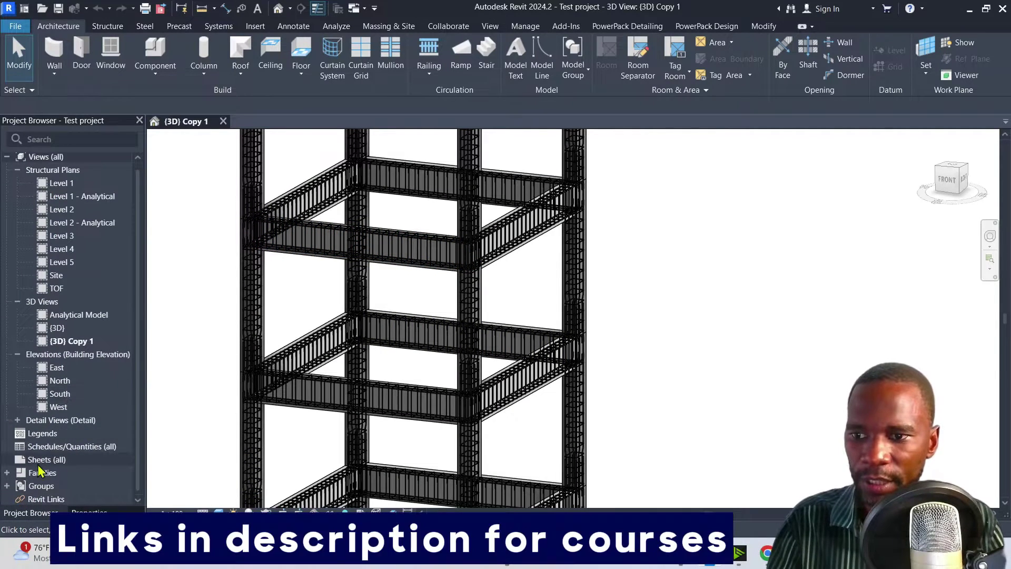
pyautogui.click(53, 447)
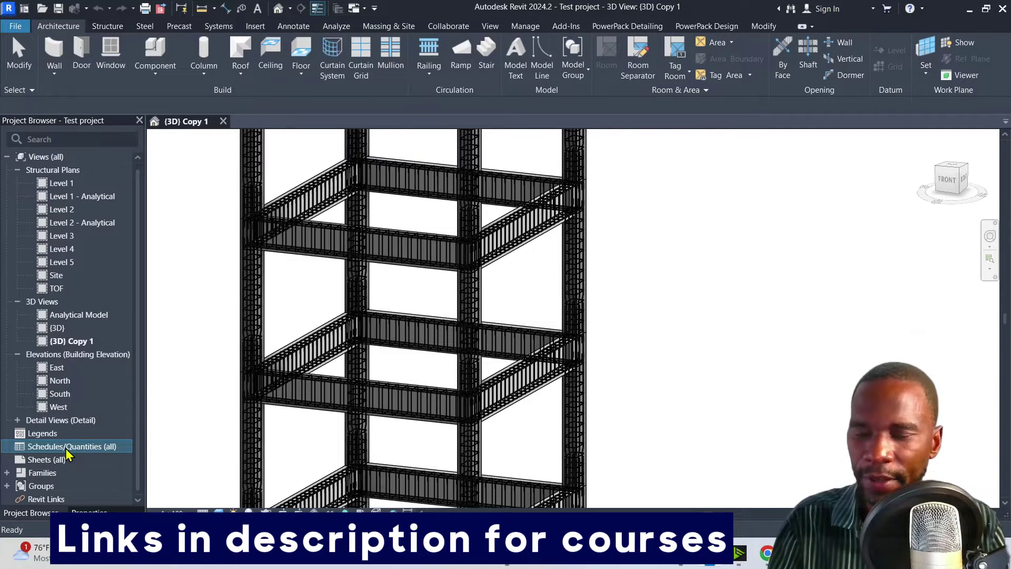
pyautogui.scroll(-5, 578, 266)
pyautogui.scroll(5, 509, 232)
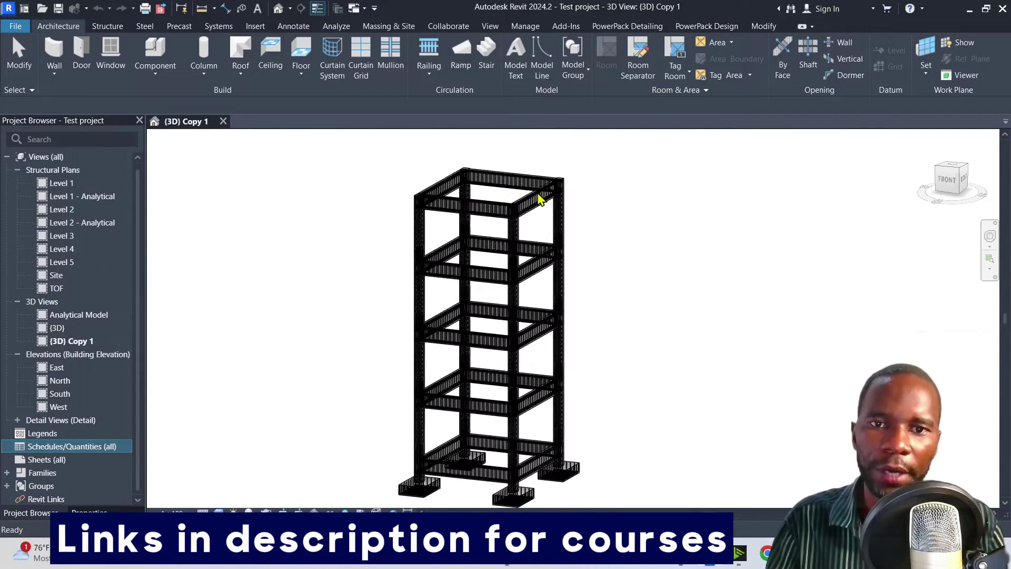
pyautogui.scroll(3, 562, 198)
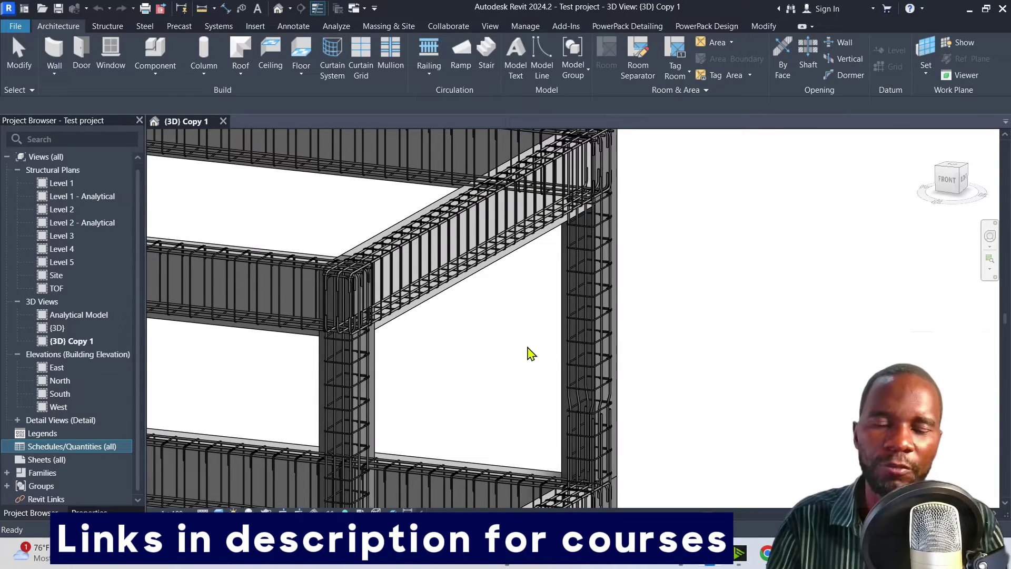
pyautogui.scroll(-2, 567, 220)
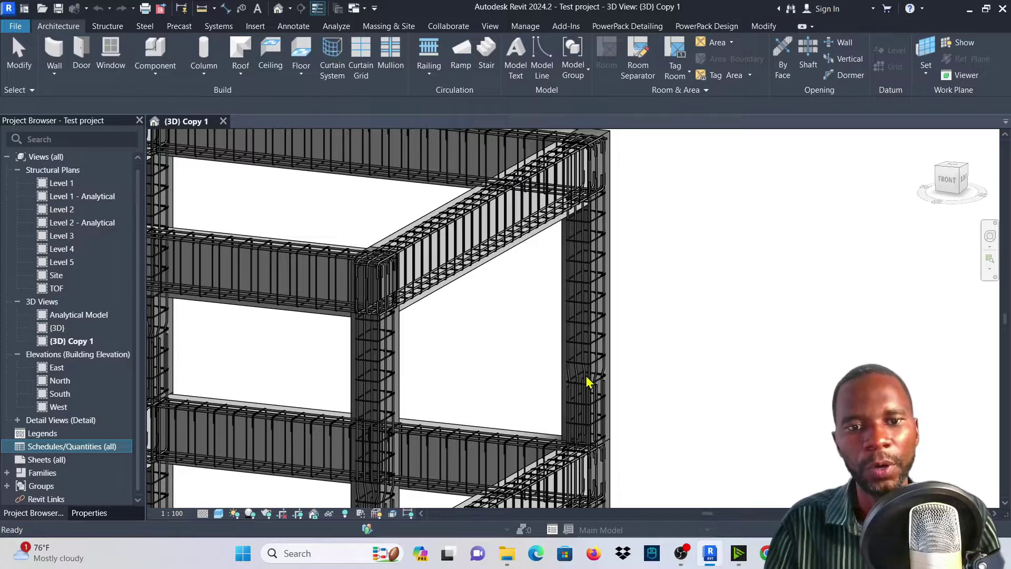
pyautogui.scroll(-2, 598, 263)
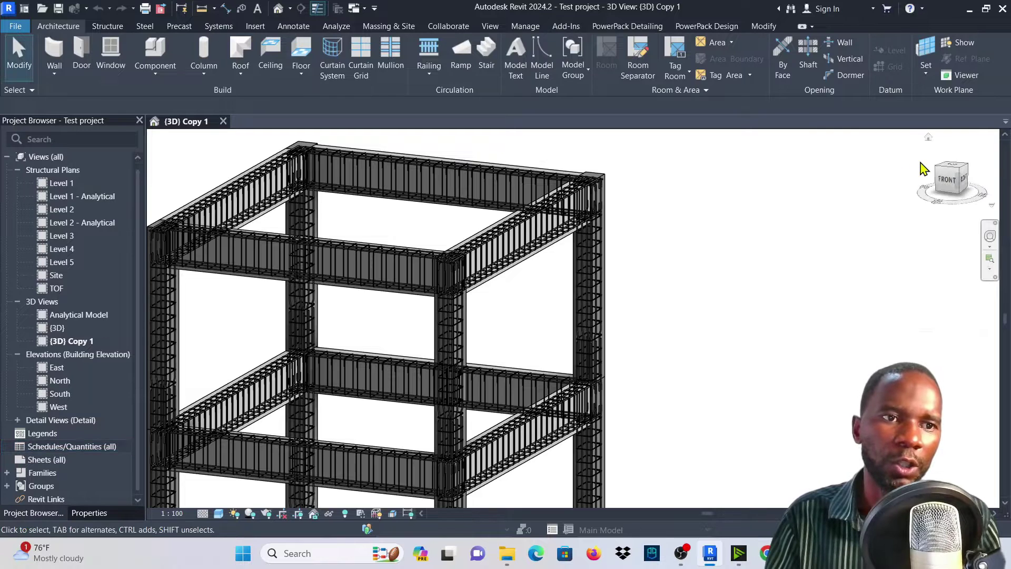
# - From the top view, window-select the south-east column together with its rebar
pyautogui.click(954, 171)
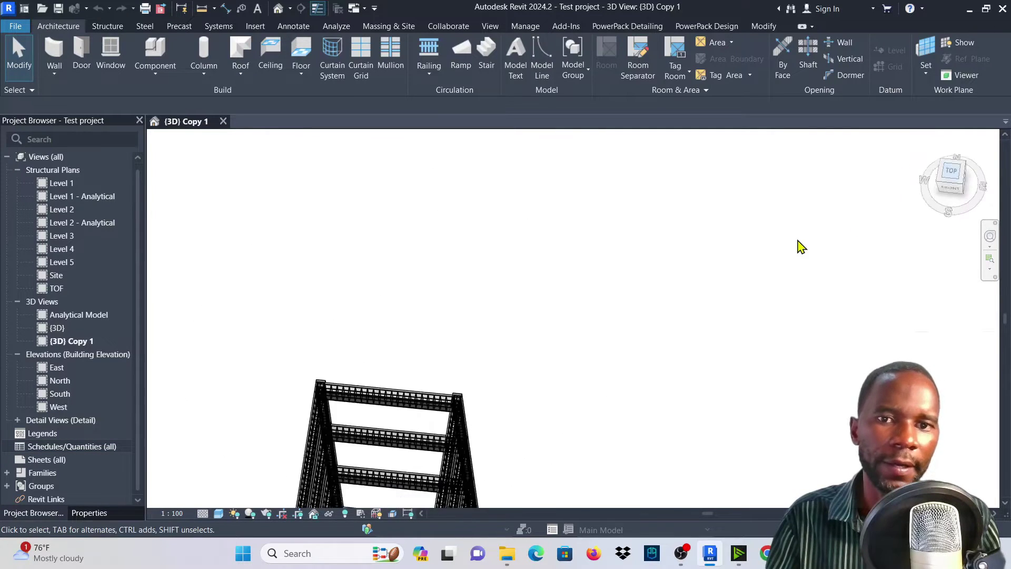
pyautogui.scroll(8, 639, 323)
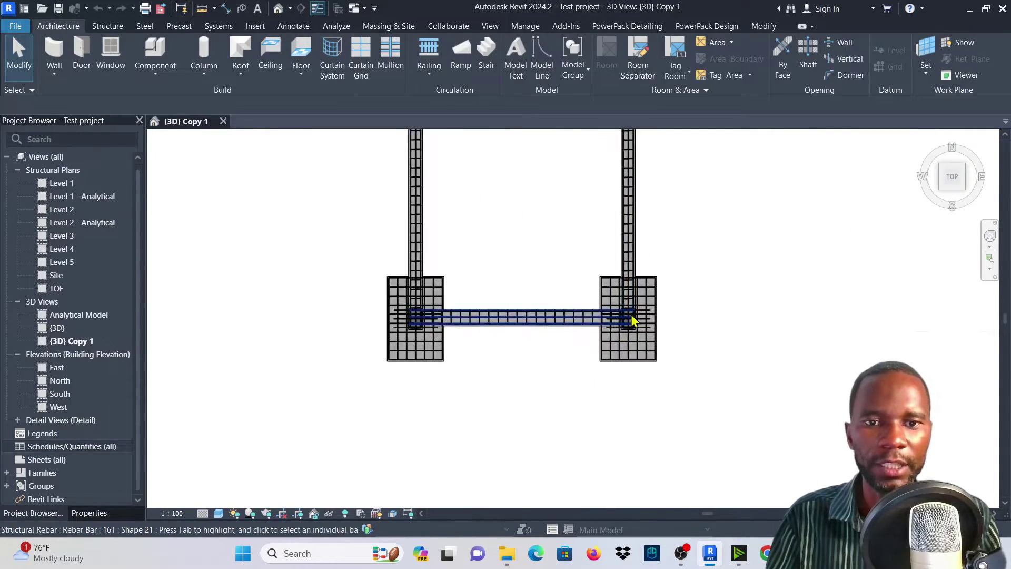
pyautogui.scroll(-2, 476, 340)
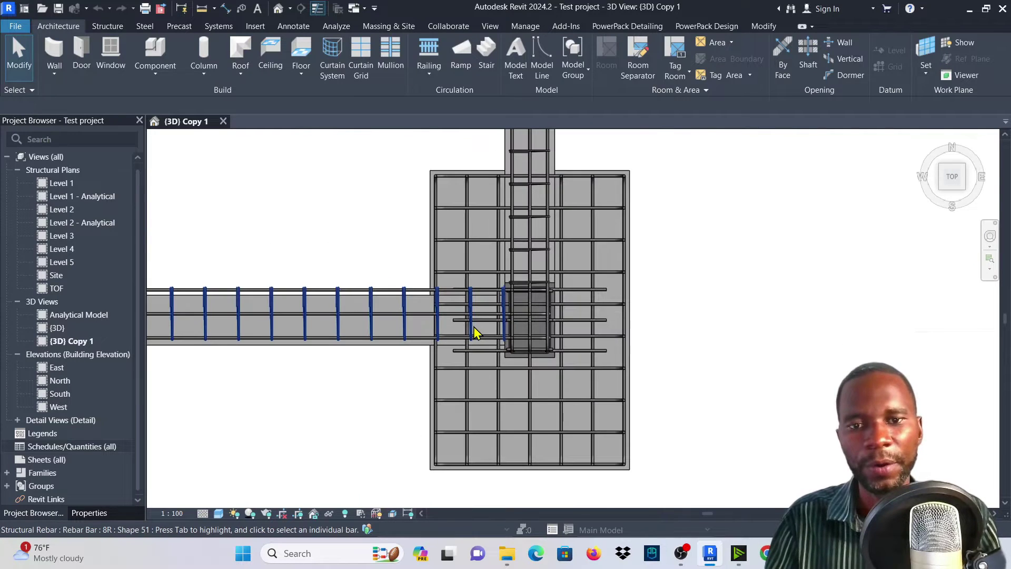
pyautogui.moveTo(392, 232); pyautogui.dragTo(679, 420)
# - Add the north-east, north-west and south-west columns with their rebar to the selection
pyautogui.scroll(-2, 590, 417)
pyautogui.scroll(-3, 590, 416)
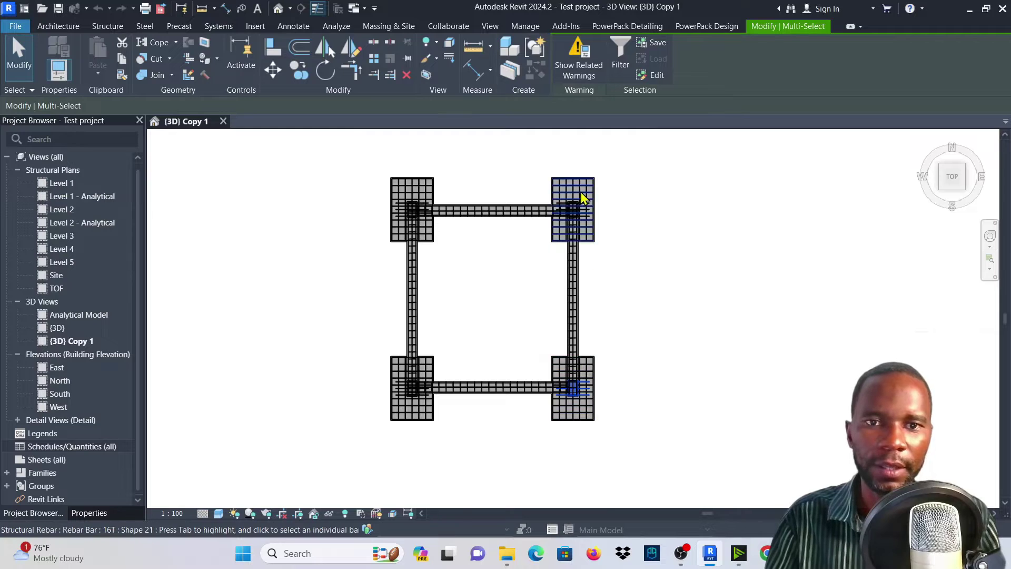
pyautogui.scroll(5, 578, 199)
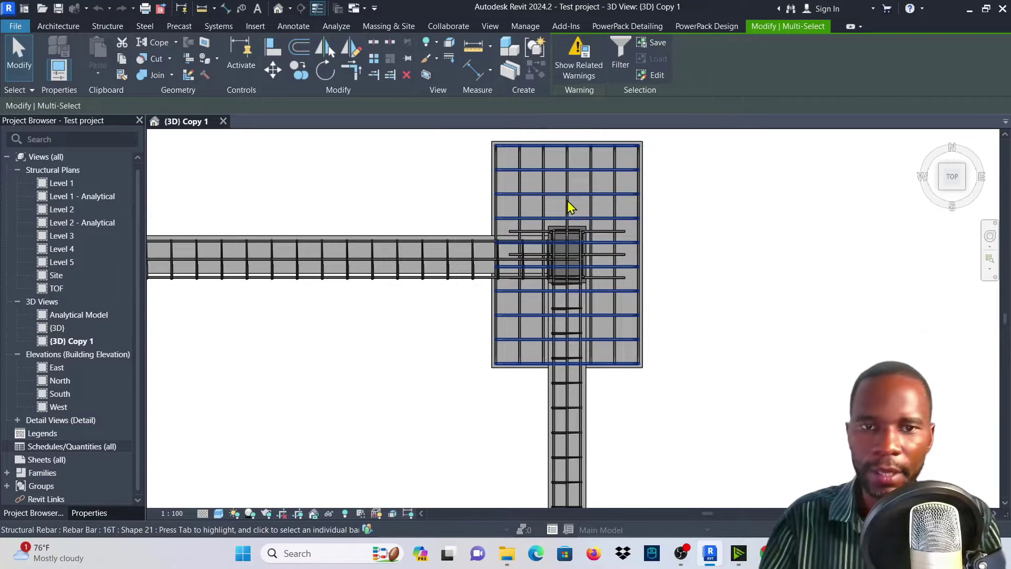
pyautogui.moveTo(412, 156); pyautogui.dragTo(677, 289)
pyautogui.scroll(-4, 677, 289)
pyautogui.scroll(3, 422, 258)
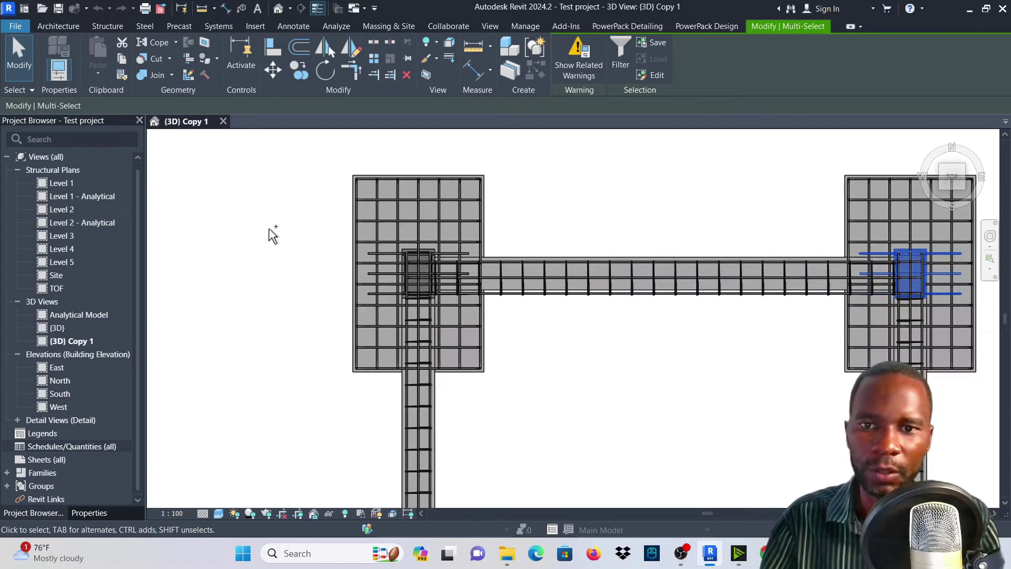
pyautogui.keyDown('ctrl'); pyautogui.moveTo(267, 222); pyautogui.dragTo(487, 327); pyautogui.keyUp('ctrl')
pyautogui.scroll(-4, 495, 211)
pyautogui.scroll(4, 477, 358)
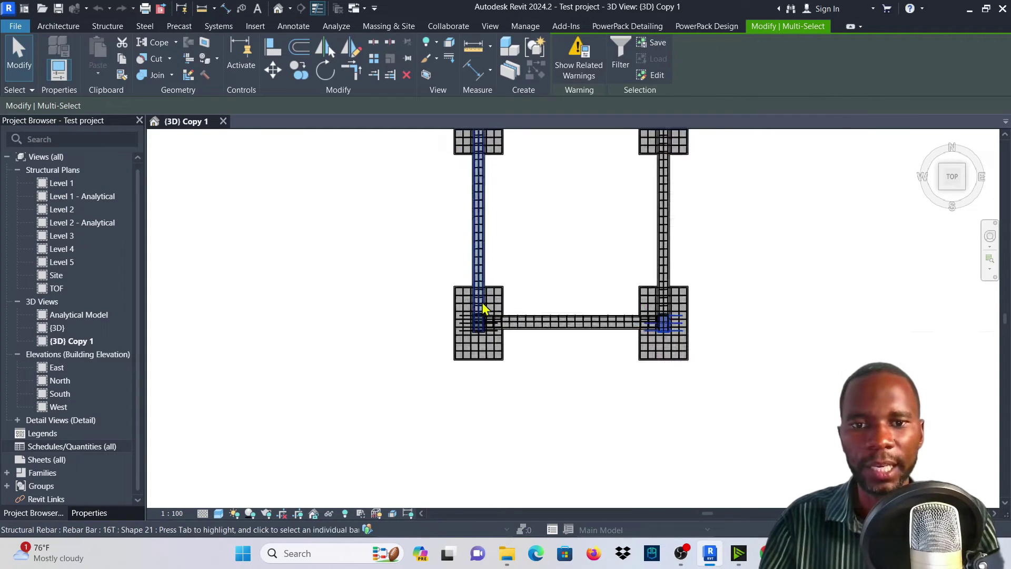
pyautogui.keyDown('ctrl'); pyautogui.moveTo(371, 298); pyautogui.dragTo(504, 348); pyautogui.keyUp('ctrl')
pyautogui.keyDown('ctrl'); pyautogui.moveTo(547, 393); pyautogui.dragTo(543, 389); pyautogui.keyUp('ctrl')
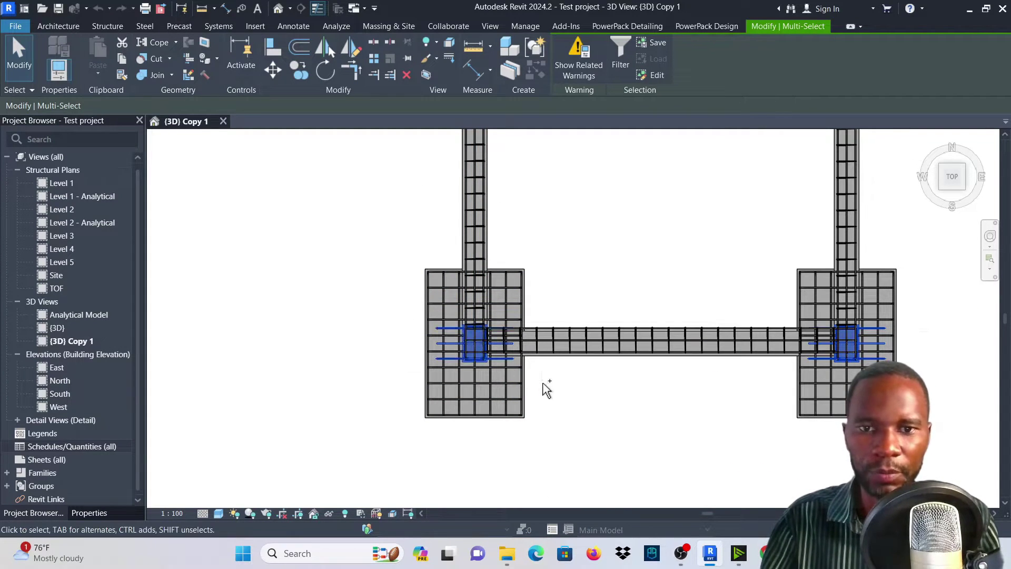
# - Filter the selected columns in the 3D view so that only Structural Rebar stays selected
pyautogui.keyDown('shift'); pyautogui.moveTo(710, 407); pyautogui.dragTo(543, 303, button='middle'); pyautogui.keyUp('shift')
pyautogui.scroll(-6, 363, 294)
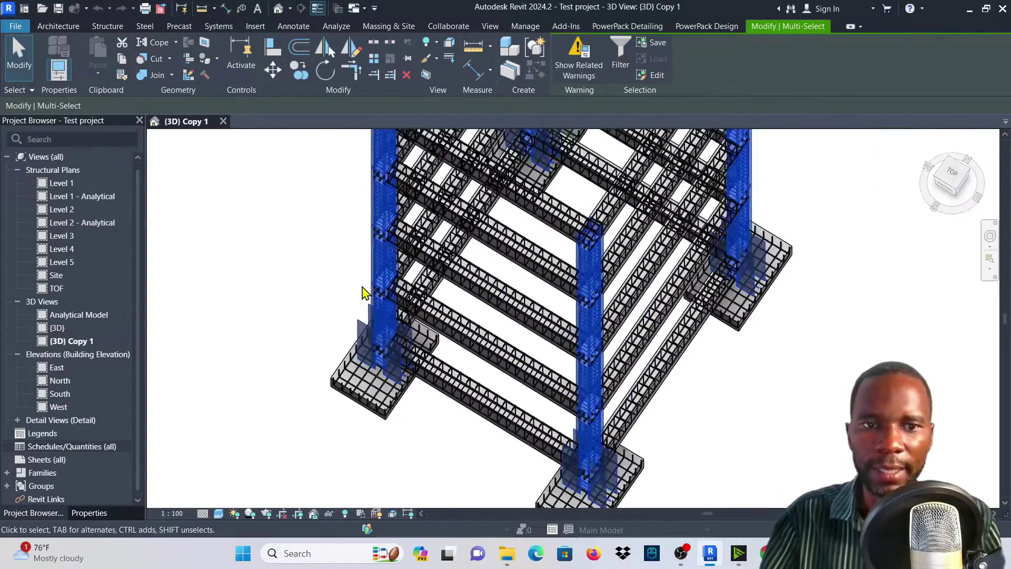
pyautogui.keyDown('shift'); pyautogui.moveTo(673, 372); pyautogui.dragTo(628, 242, button='middle'); pyautogui.keyUp('shift')
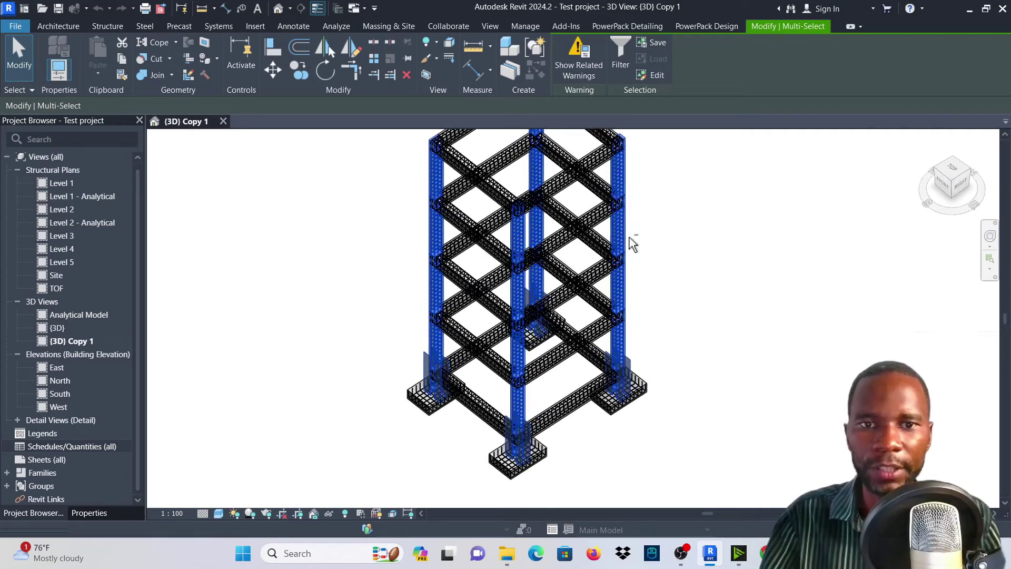
pyautogui.scroll(5, 628, 232)
pyautogui.click(620, 52)
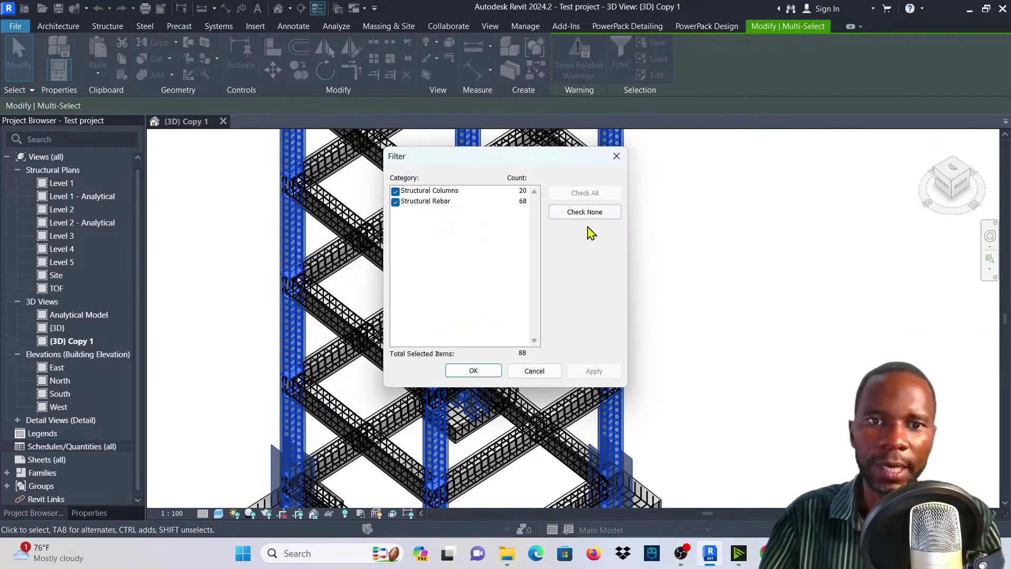
pyautogui.click(585, 212)
pyautogui.click(396, 203)
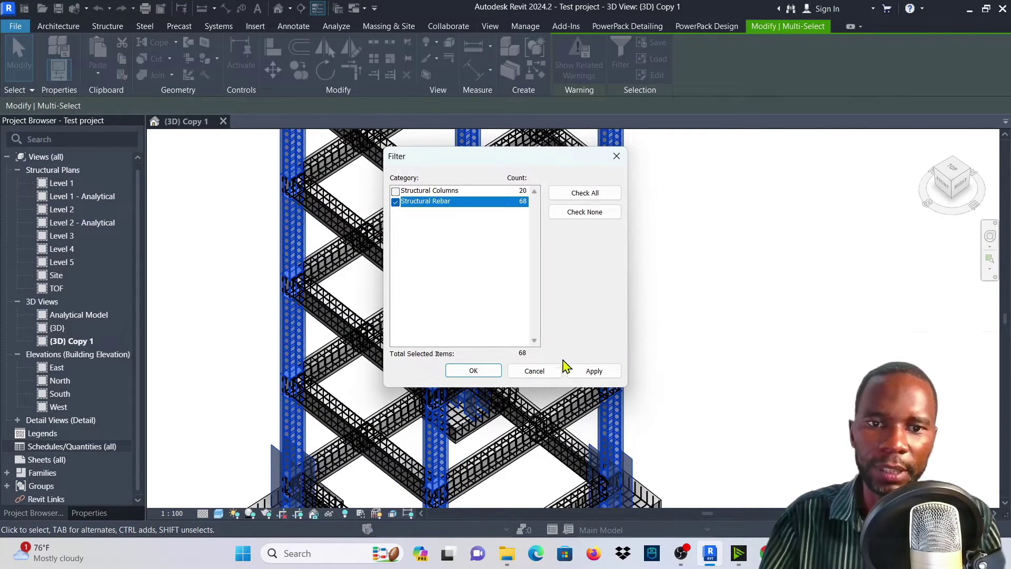
pyautogui.click(473, 371)
pyautogui.scroll(-4, 506, 295)
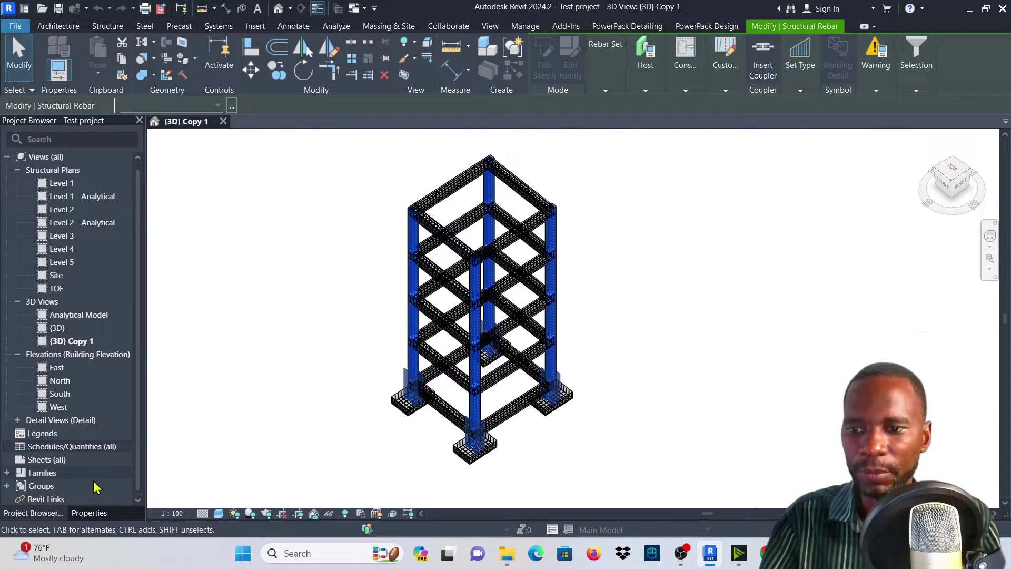
# - Set the partition of the selected column rebar to COLUMN and clear the selection
pyautogui.click(89, 513)
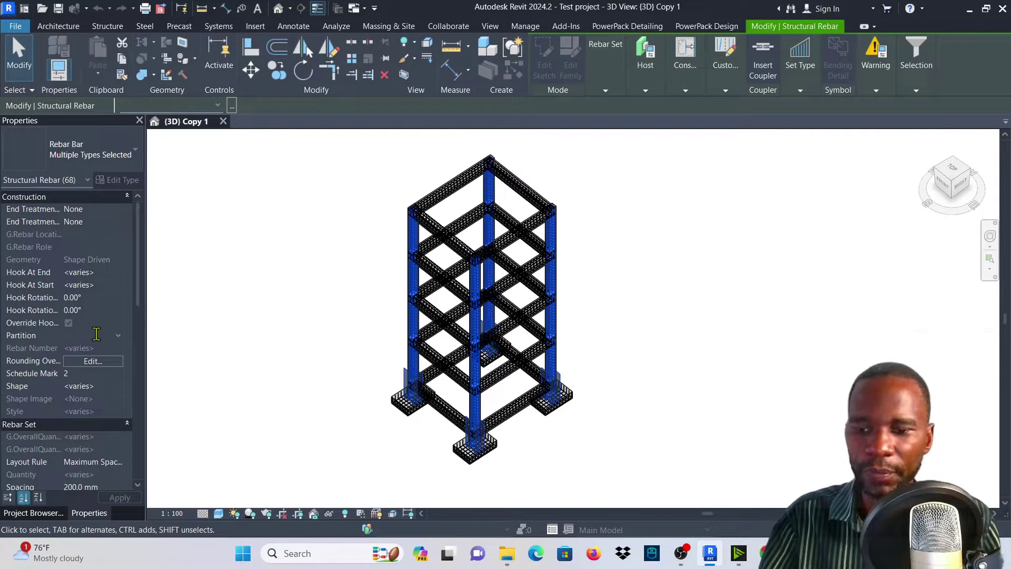
pyautogui.press('capslock')
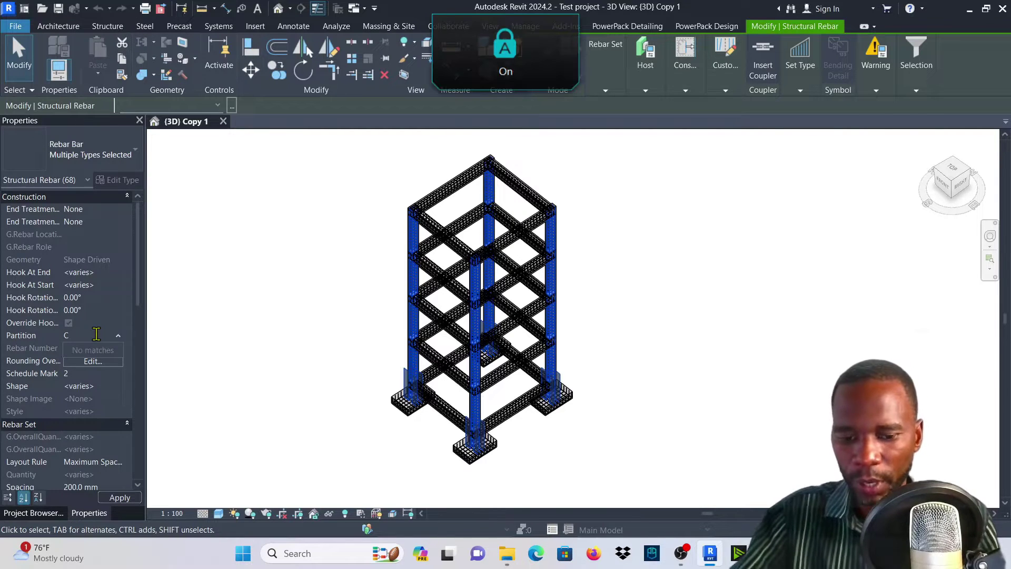
pyautogui.write('OLUMN')
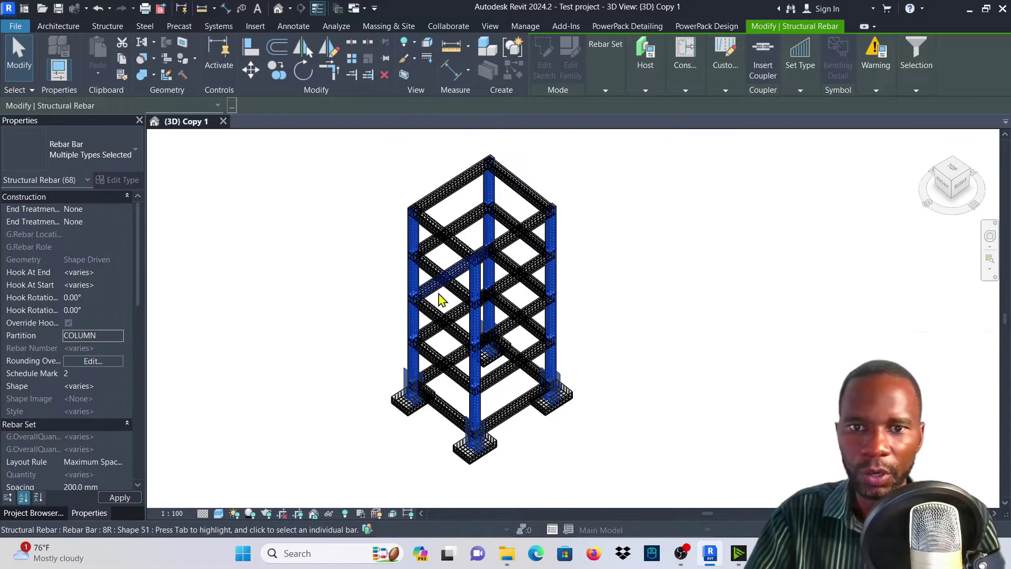
pyautogui.scroll(4, 495, 342)
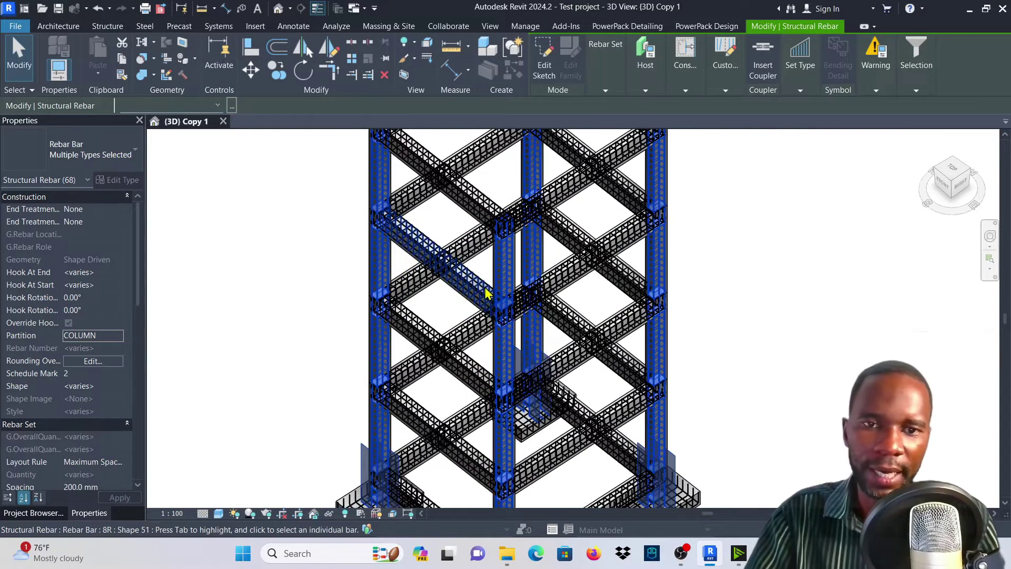
pyautogui.scroll(-5, 485, 292)
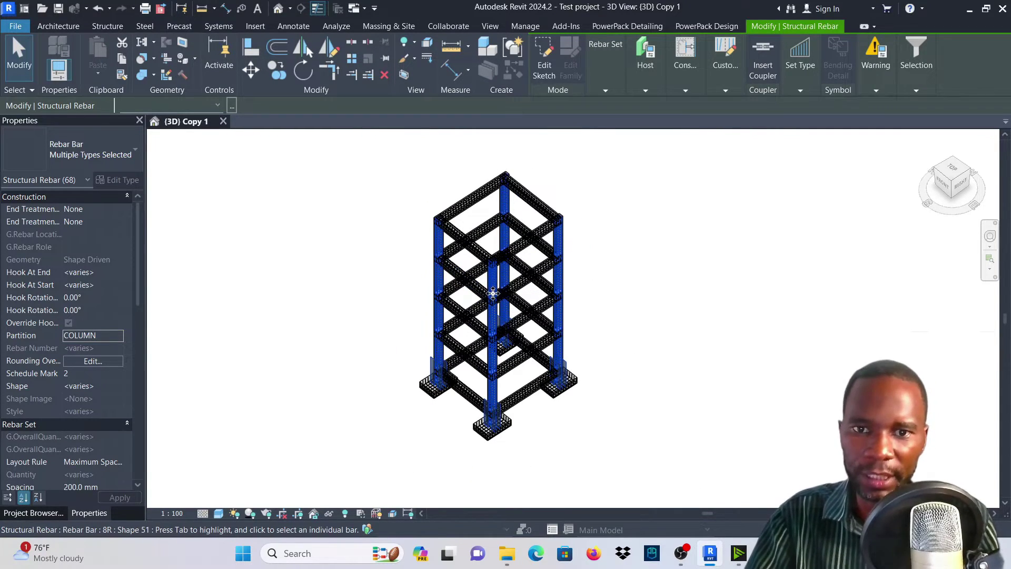
pyautogui.scroll(3, 705, 342)
pyautogui.click(725, 330)
pyautogui.scroll(-3, 541, 315)
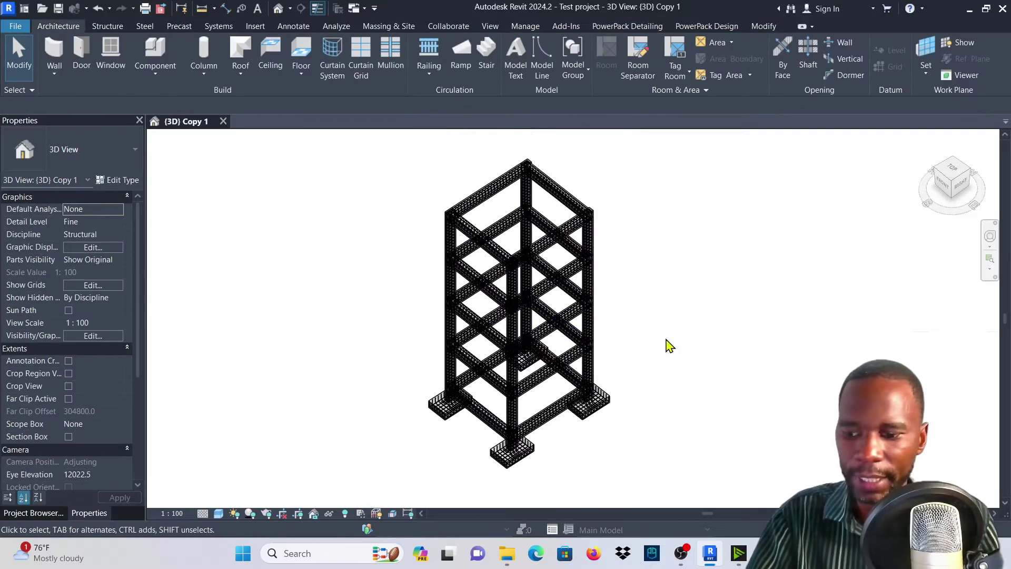
# - From the front view, window-select the topmost level of beams together with their rebar
pyautogui.keyDown('shift'); pyautogui.moveTo(671, 345); pyautogui.dragTo(843, 216, button='middle'); pyautogui.keyUp('shift')
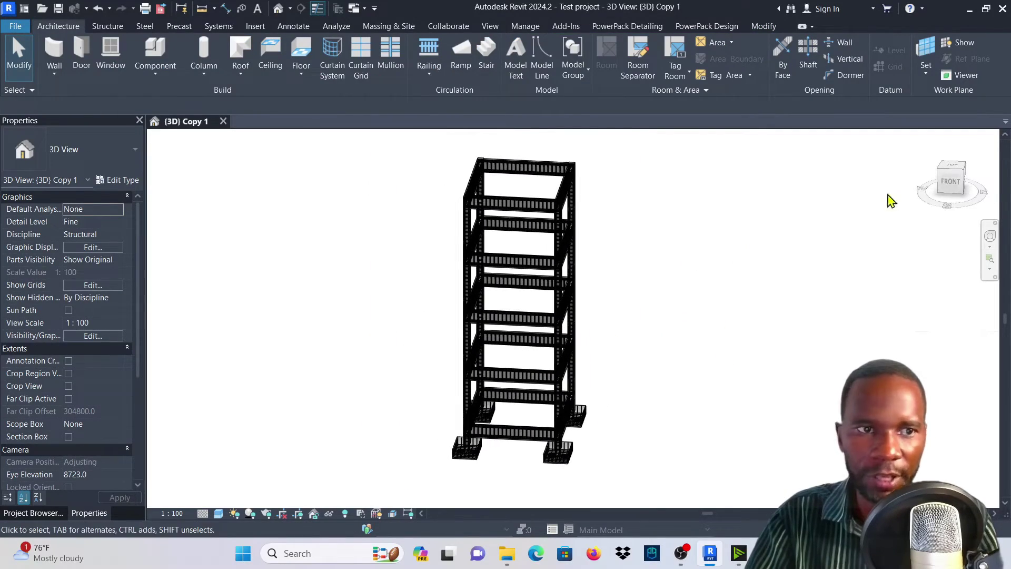
pyautogui.click(953, 182)
pyautogui.scroll(3, 614, 268)
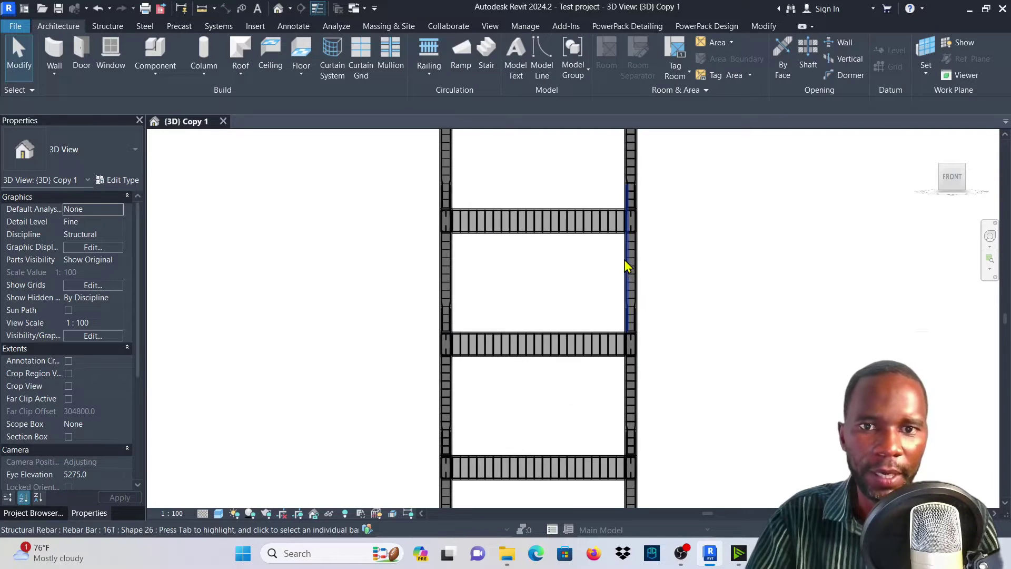
pyautogui.scroll(-3, 463, 289)
pyautogui.scroll(2, 474, 196)
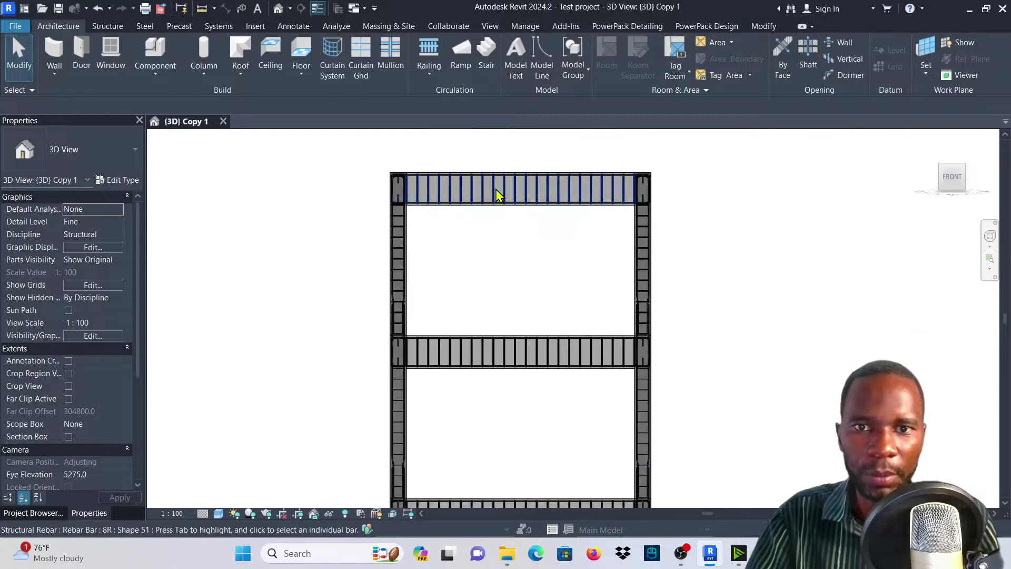
pyautogui.scroll(-1, 409, 215)
pyautogui.scroll(3, 420, 203)
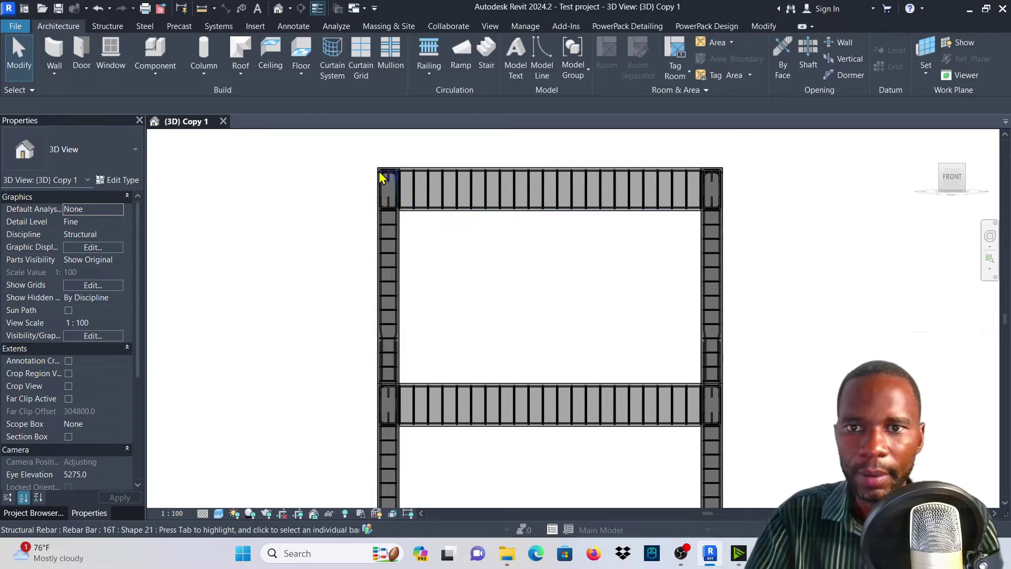
pyautogui.scroll(3, 390, 187)
pyautogui.moveTo(337, 151); pyautogui.dragTo(840, 242)
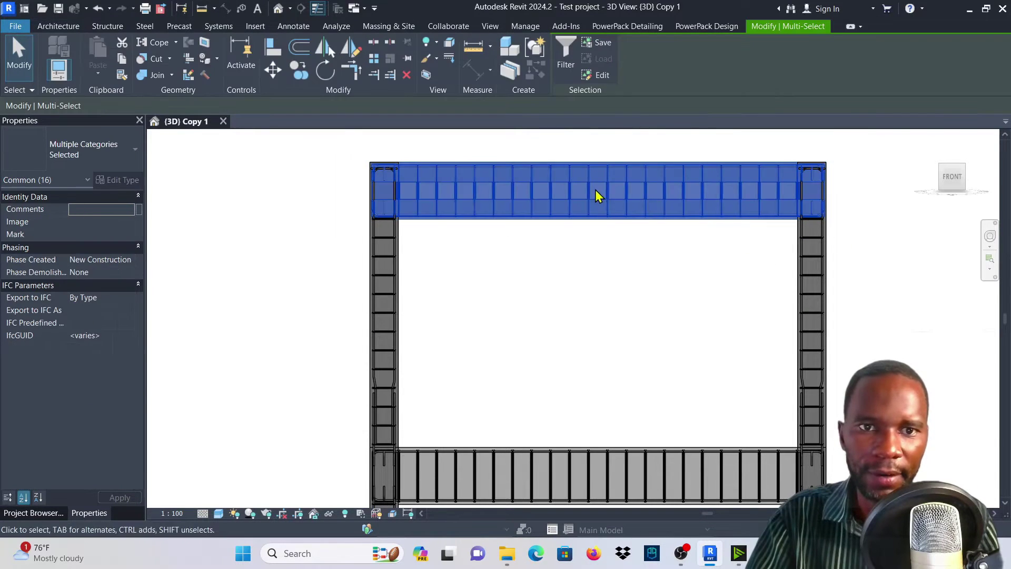
# - Add the beams and rebar of the second and third levels from the top to the selection
pyautogui.scroll(-3, 520, 181)
pyautogui.scroll(2, 533, 321)
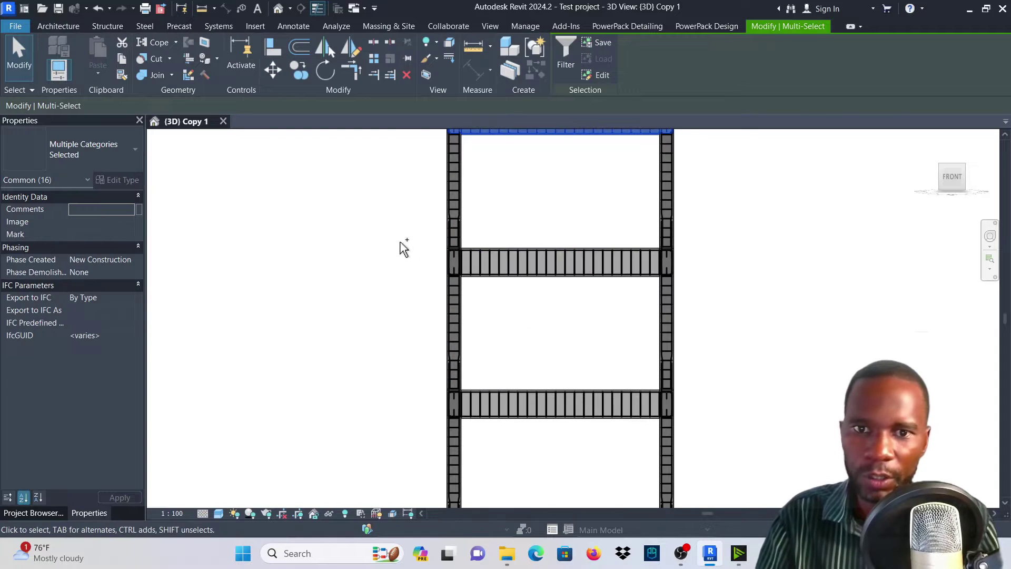
pyautogui.keyDown('ctrl'); pyautogui.moveTo(403, 217); pyautogui.dragTo(712, 289); pyautogui.keyUp('ctrl')
pyautogui.scroll(-2, 569, 259)
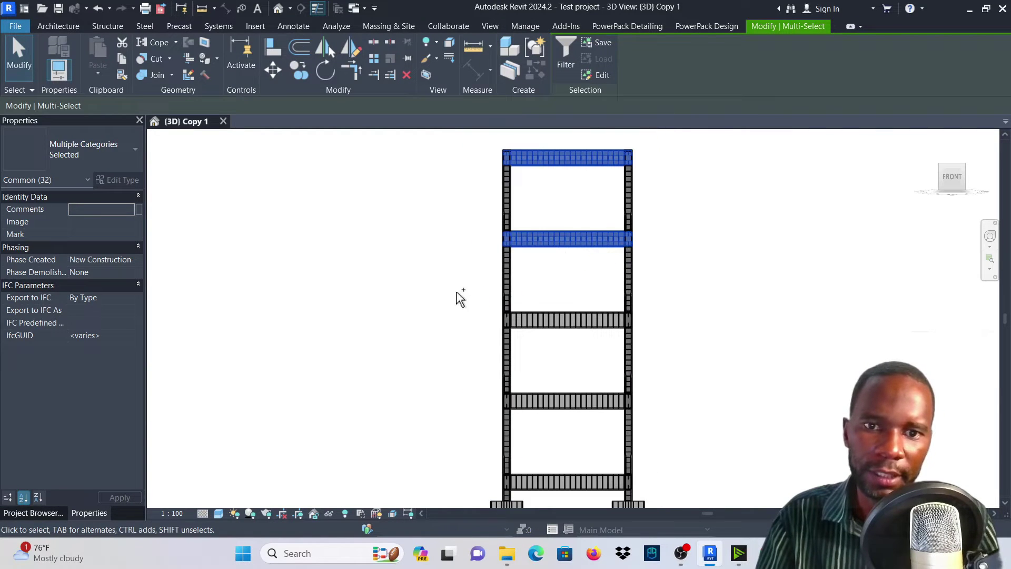
pyautogui.keyDown('ctrl'); pyautogui.moveTo(456, 290); pyautogui.dragTo(656, 351); pyautogui.keyUp('ctrl')
# - Add the beams and rebar of the two lowest levels to the selection, leaving out the footings
pyautogui.scroll(-2, 551, 321)
pyautogui.scroll(3, 478, 346)
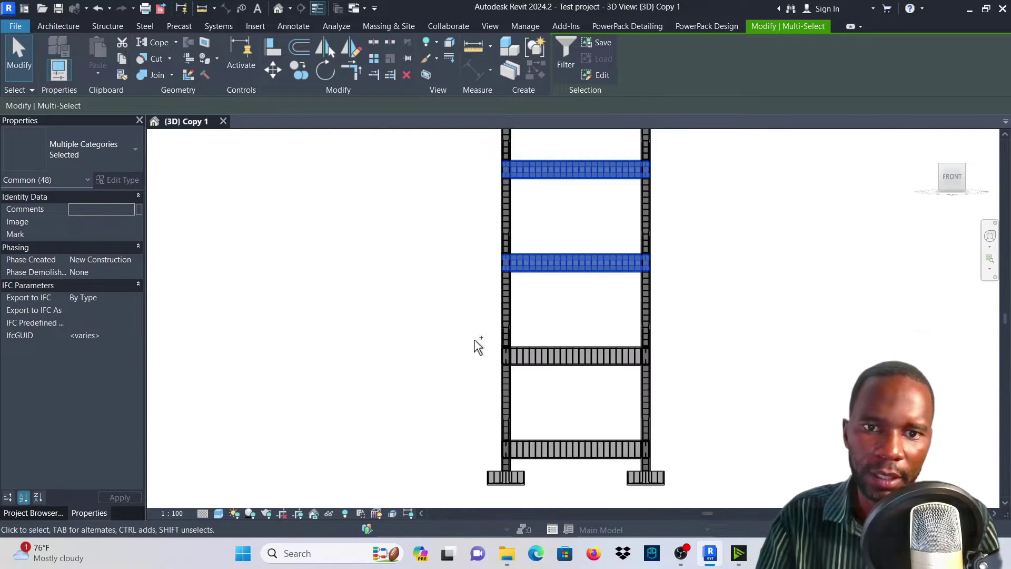
pyautogui.keyDown('ctrl'); pyautogui.moveTo(479, 346); pyautogui.dragTo(711, 387); pyautogui.keyUp('ctrl')
pyautogui.scroll(-2, 520, 262)
pyautogui.scroll(3, 450, 314)
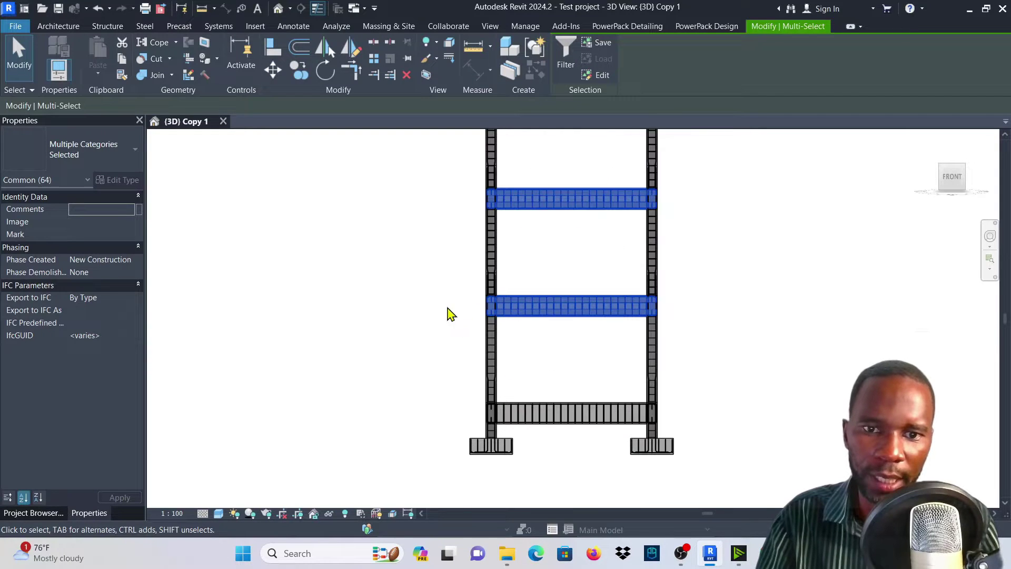
pyautogui.scroll(5, 567, 440)
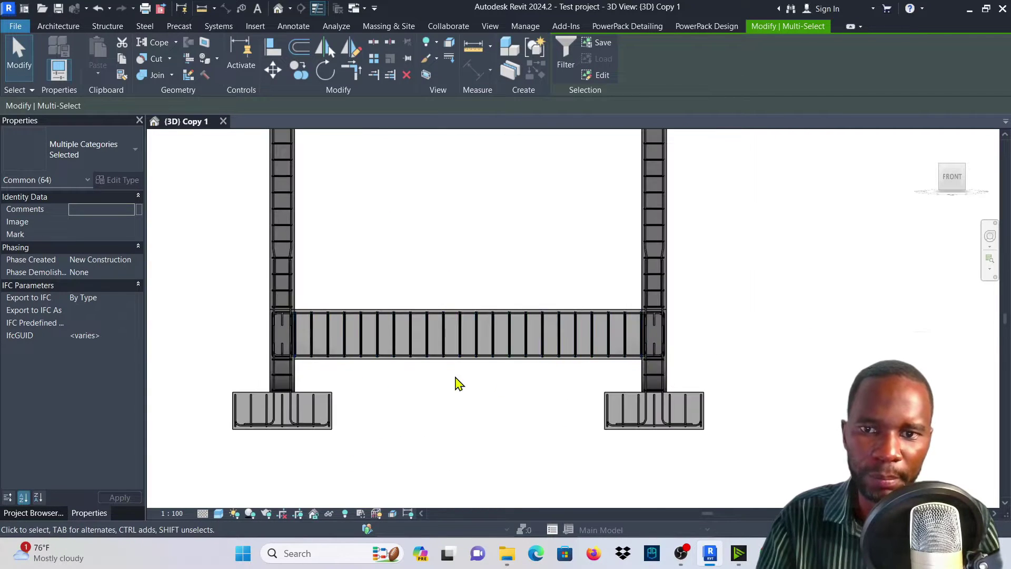
pyautogui.keyDown('ctrl'); pyautogui.moveTo(276, 426); pyautogui.dragTo(711, 371); pyautogui.keyUp('ctrl')
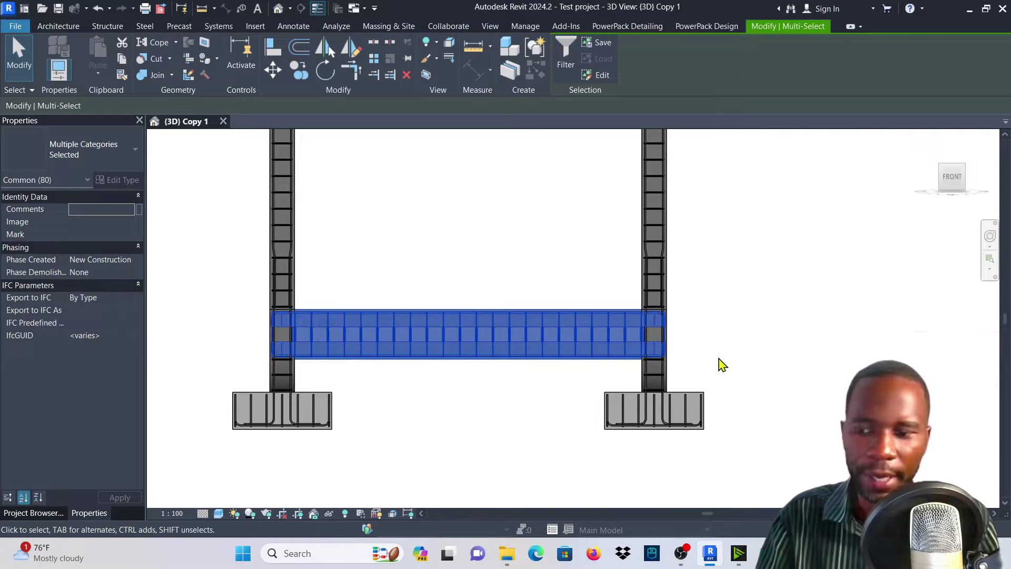
# - Filter the selected beams so that only Structural Rebar stays selected
pyautogui.scroll(-4, 648, 379)
pyautogui.keyDown('shift'); pyautogui.moveTo(748, 256); pyautogui.dragTo(552, 427, button='middle'); pyautogui.keyUp('shift')
pyautogui.scroll(-3, 552, 427)
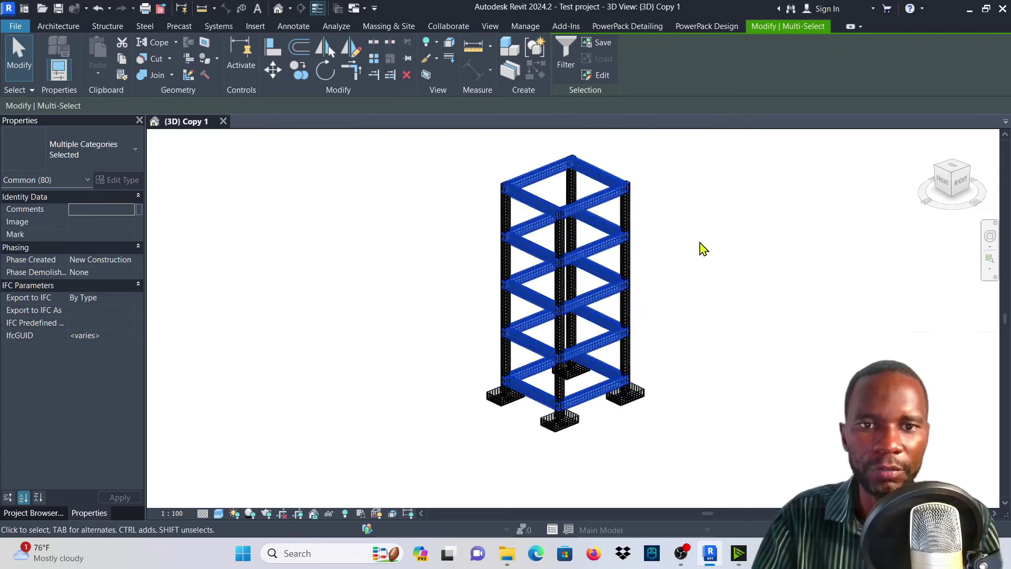
pyautogui.keyDown('shift'); pyautogui.moveTo(701, 248); pyautogui.dragTo(611, 260, button='middle'); pyautogui.keyUp('shift')
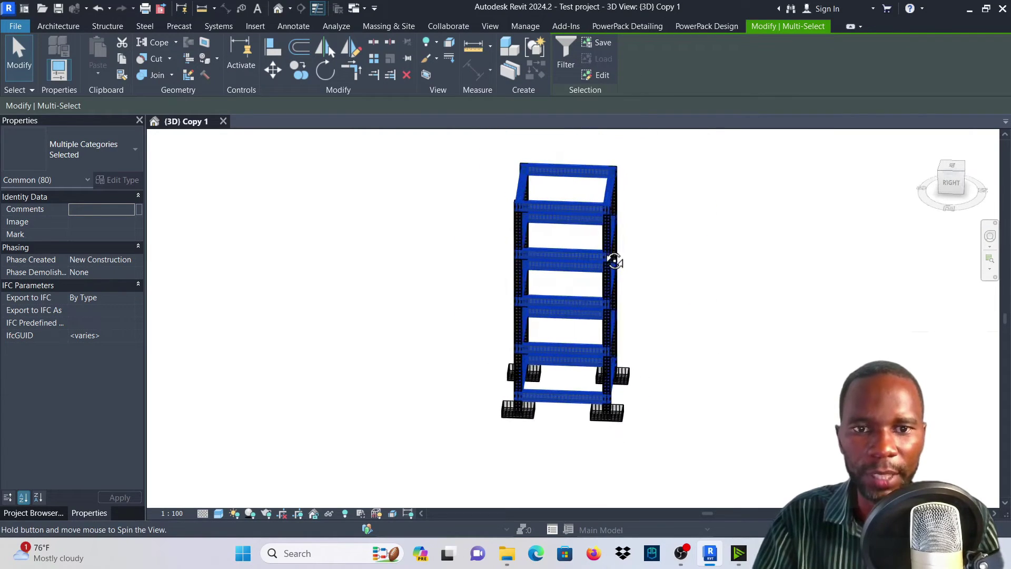
pyautogui.click(566, 53)
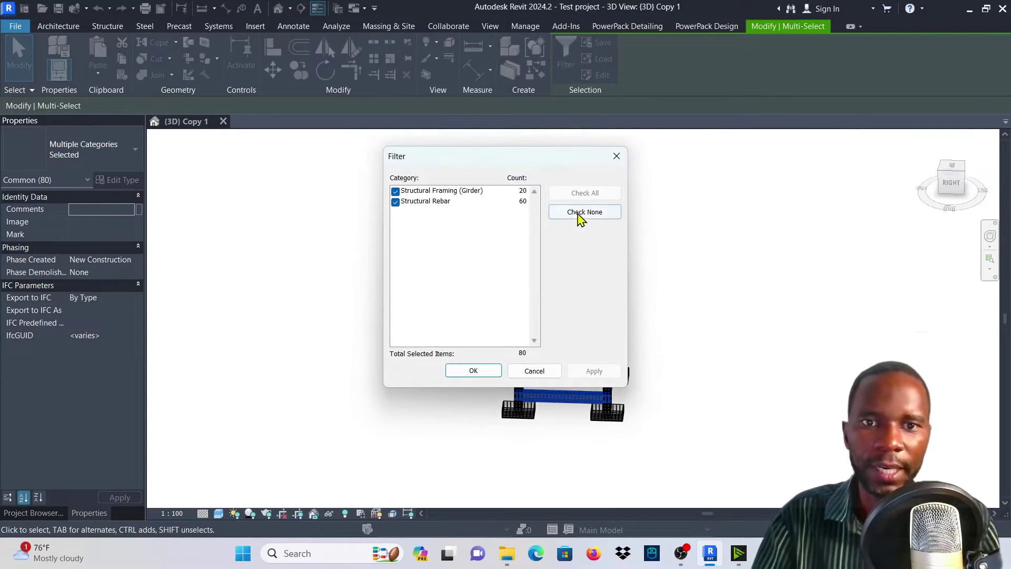
pyautogui.click(580, 213)
pyautogui.click(396, 202)
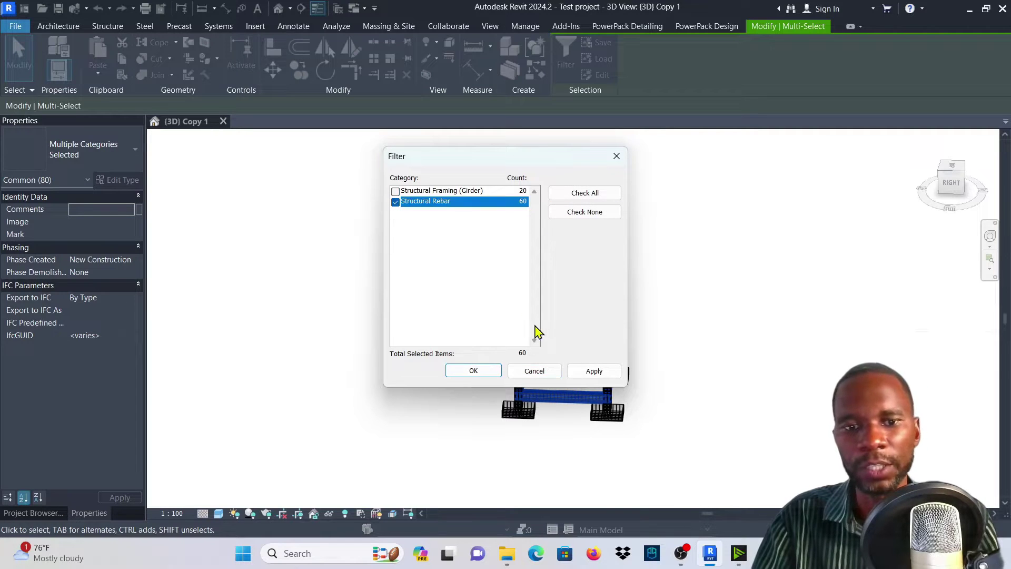
pyautogui.click(468, 374)
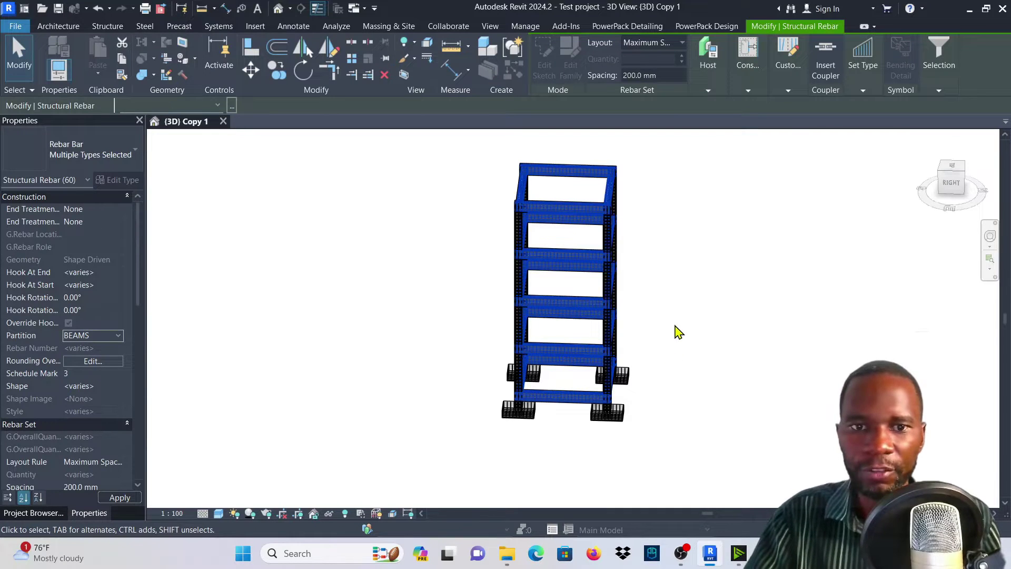
# - Set the partition of the selected beam rebar to BEAMS and check it on one beam's stirrup set
pyautogui.click(723, 315)
pyautogui.scroll(8, 605, 271)
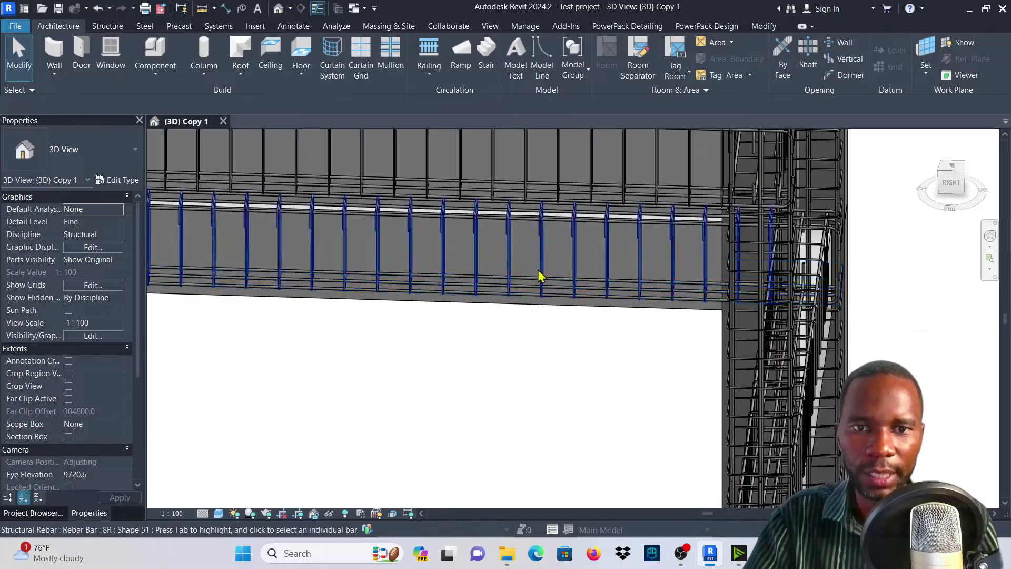
pyautogui.click(542, 248)
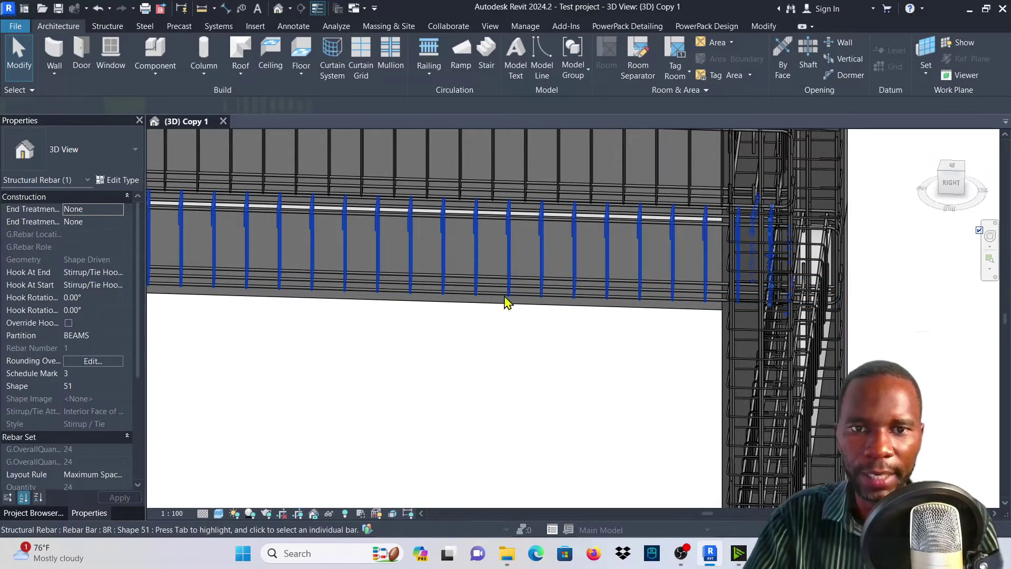
pyautogui.scroll(-10, 560, 316)
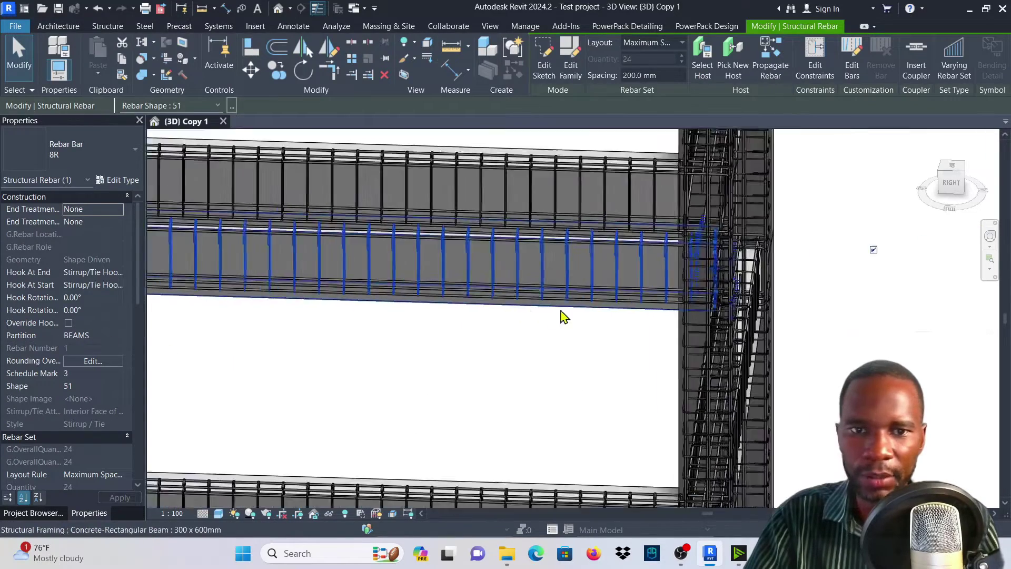
pyautogui.click(785, 318)
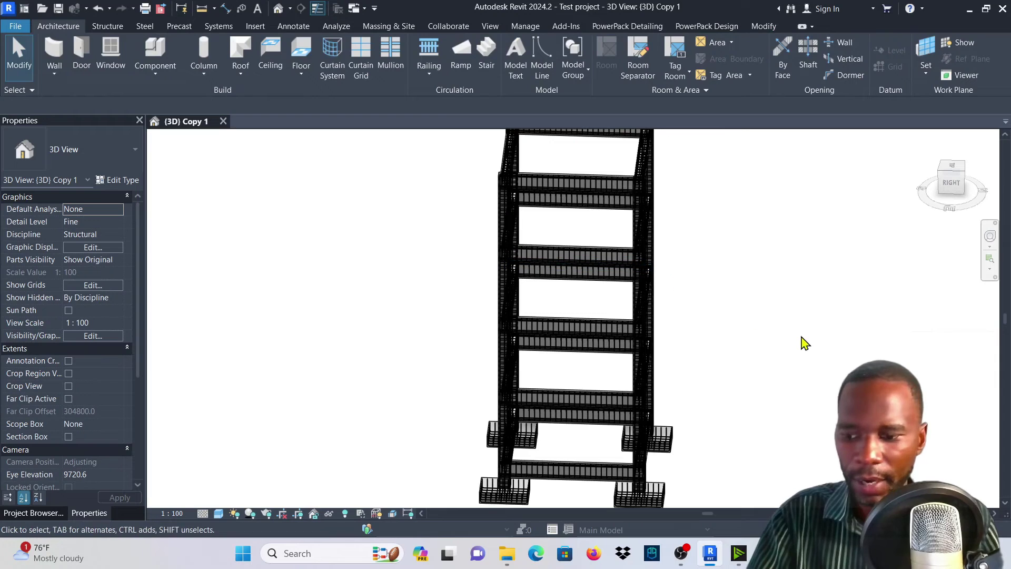
# - From the right view, window-select all the column footings together with their rebar
pyautogui.keyDown('shift'); pyautogui.moveTo(816, 348); pyautogui.dragTo(618, 406, button='middle'); pyautogui.keyUp('shift')
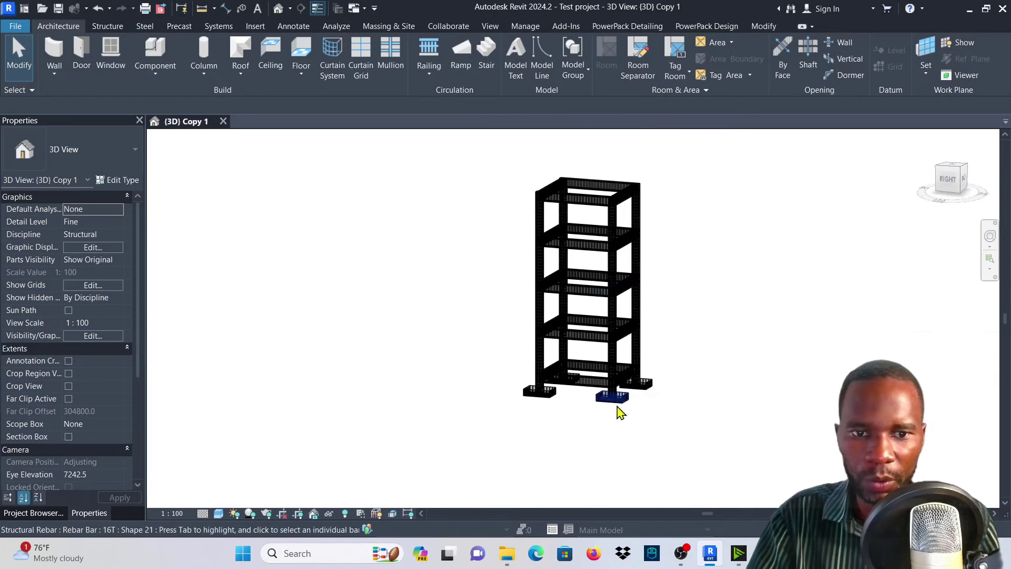
pyautogui.scroll(3, 845, 317)
pyautogui.click(944, 186)
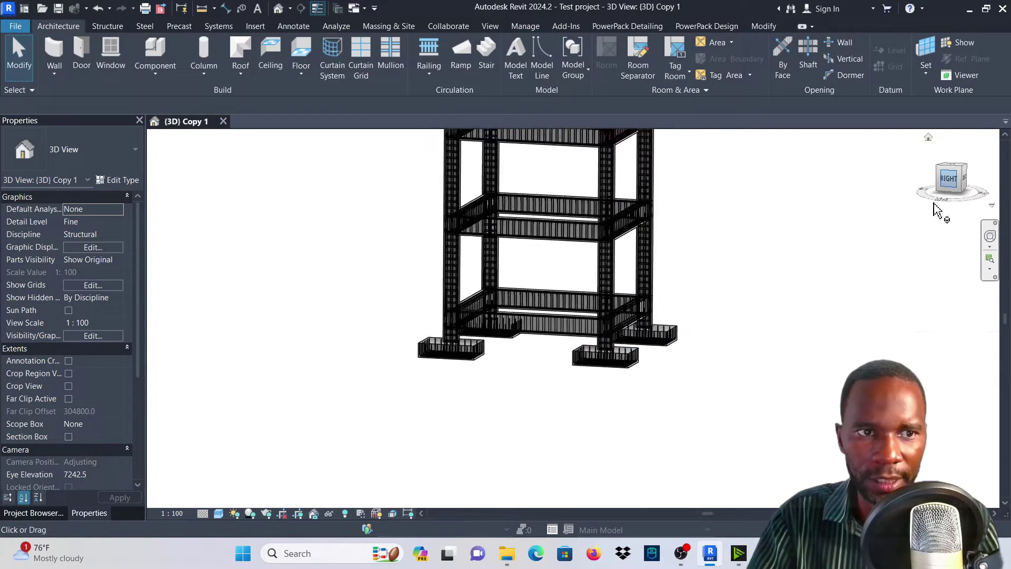
pyautogui.scroll(-2, 609, 384)
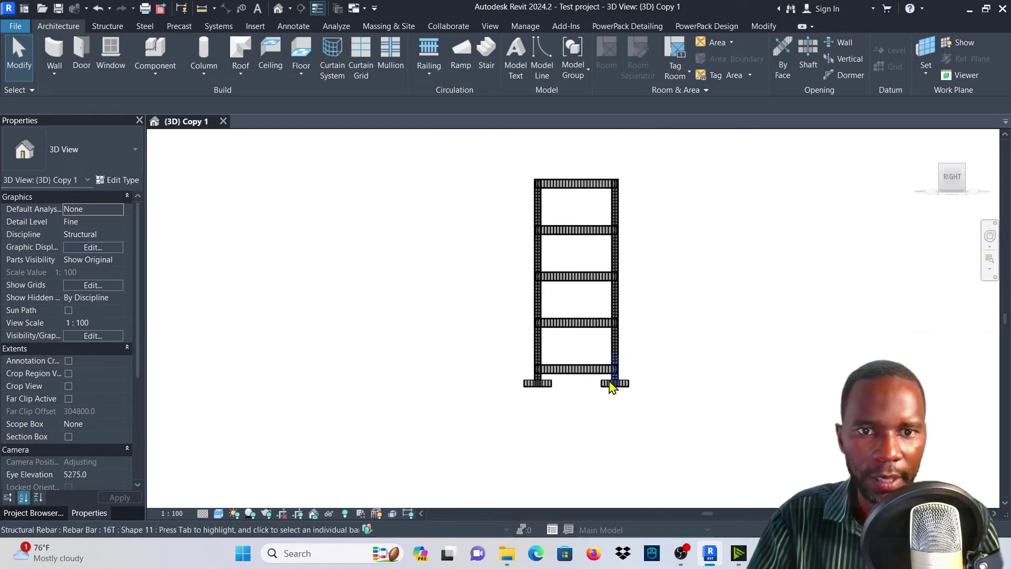
pyautogui.scroll(5, 599, 406)
pyautogui.scroll(2, 322, 341)
pyautogui.moveTo(238, 260); pyautogui.dragTo(443, 351)
pyautogui.scroll(-2, 312, 334)
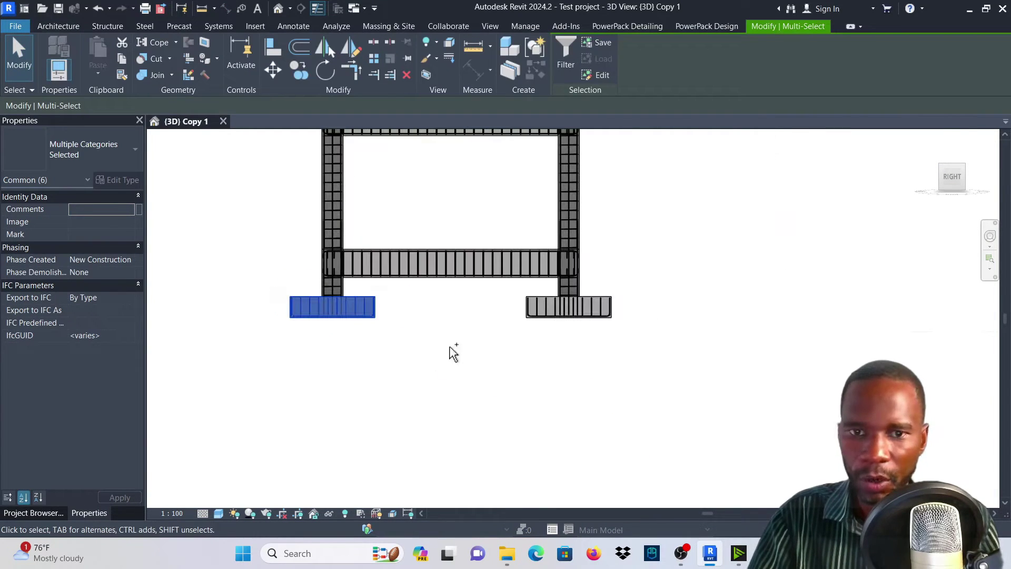
pyautogui.keyDown('ctrl'); pyautogui.moveTo(508, 289); pyautogui.dragTo(644, 344); pyautogui.keyUp('ctrl')
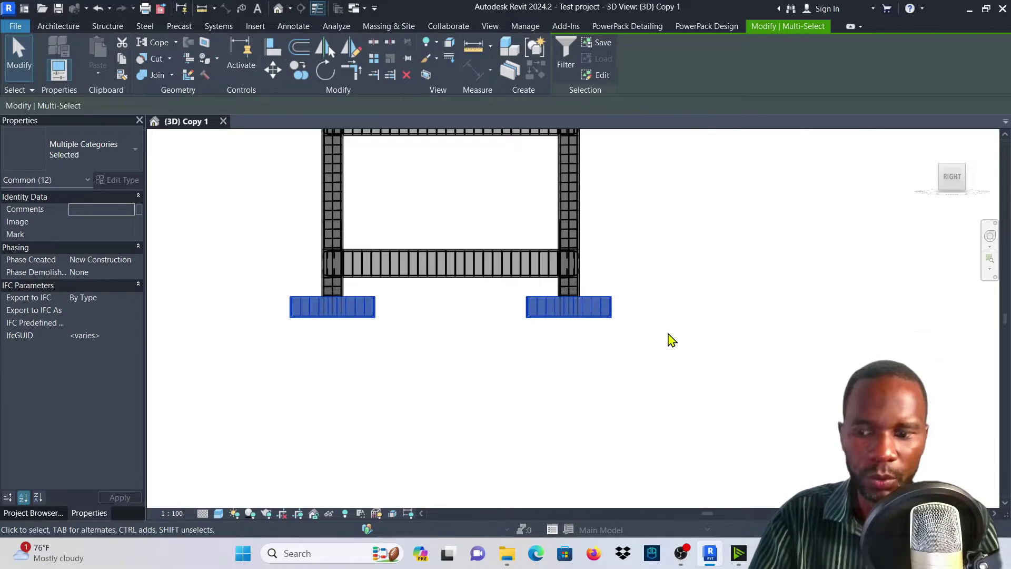
# - Filter the selected footings so that only their Structural Rebar stays selected
pyautogui.keyDown('shift'); pyautogui.moveTo(791, 280); pyautogui.dragTo(680, 427, button='middle'); pyautogui.keyUp('shift')
pyautogui.click(565, 55)
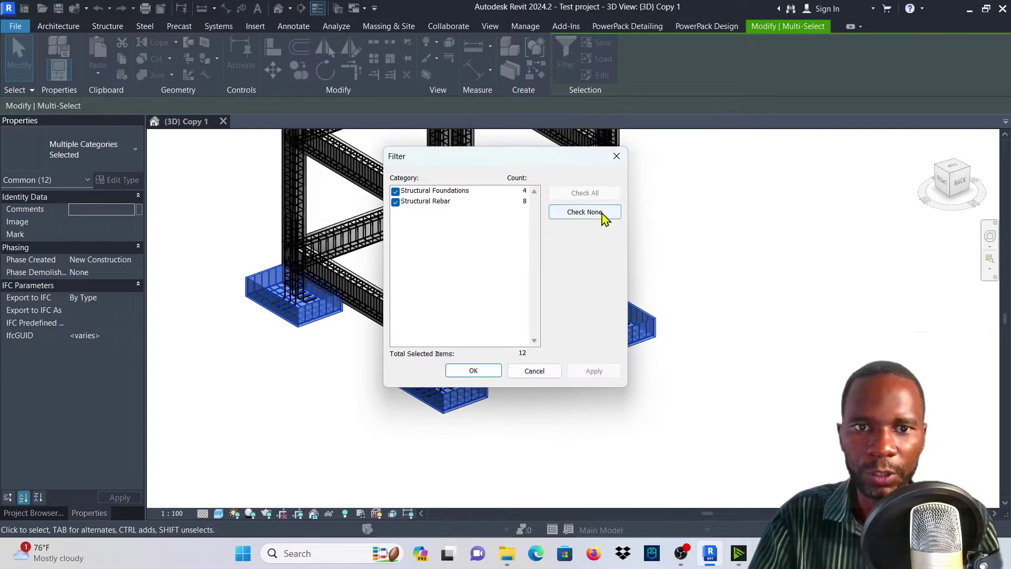
pyautogui.click(593, 216)
pyautogui.click(396, 203)
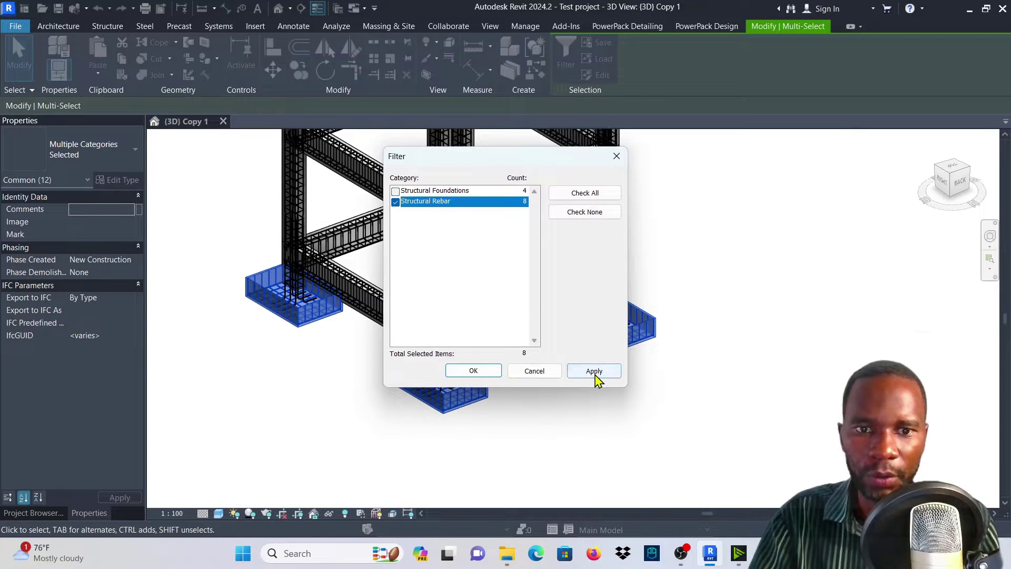
pyautogui.click(471, 373)
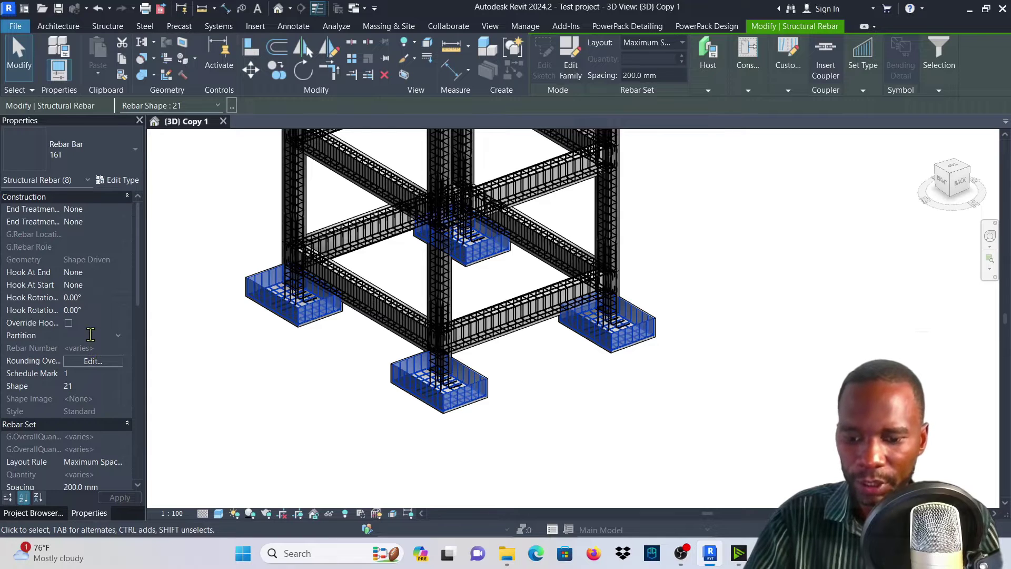
# - Set the partition of the selected footing rebar to BASE and clear the selection
pyautogui.write('BASE')
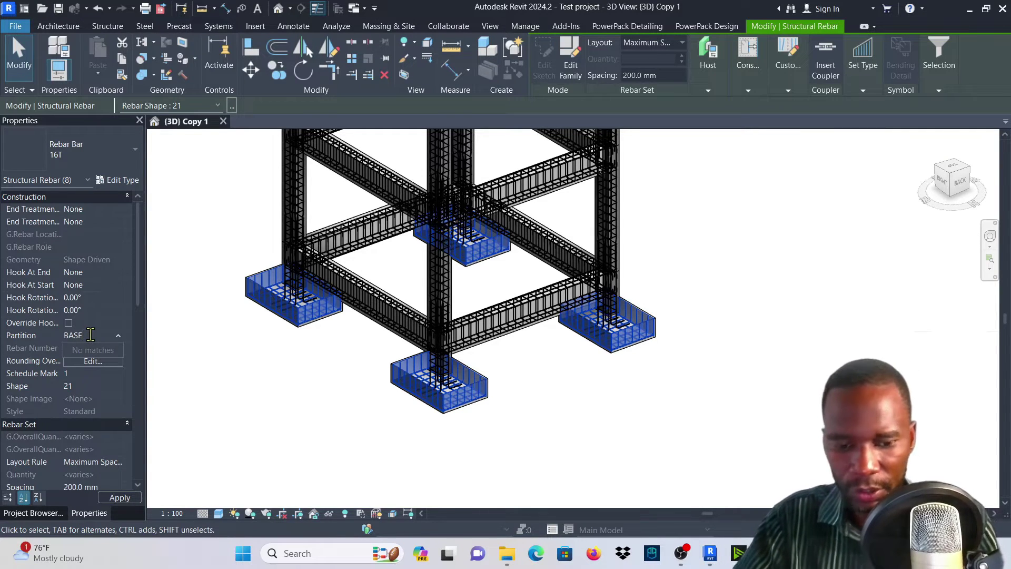
pyautogui.press('Return')
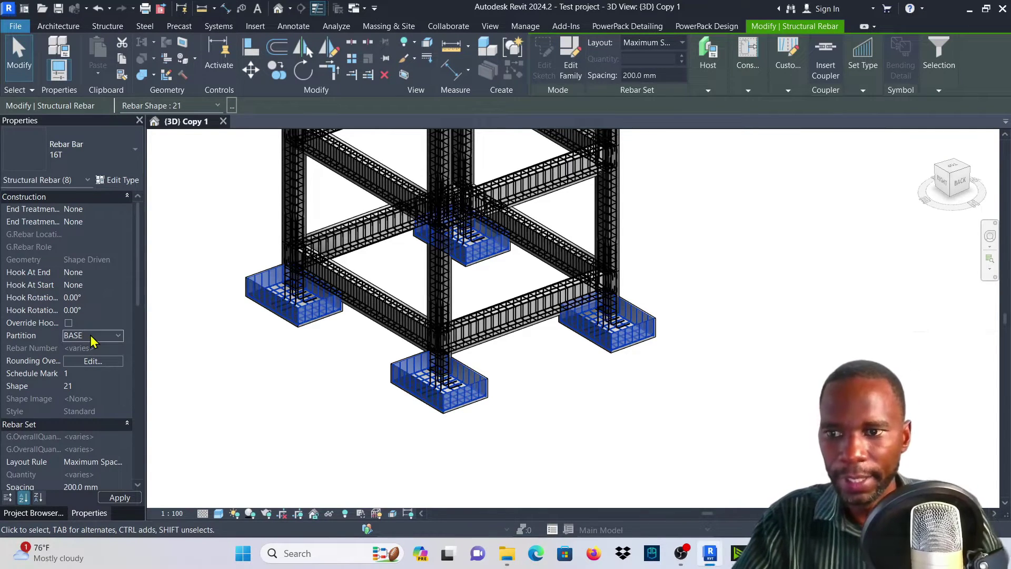
pyautogui.click(788, 334)
pyautogui.scroll(-5, 659, 334)
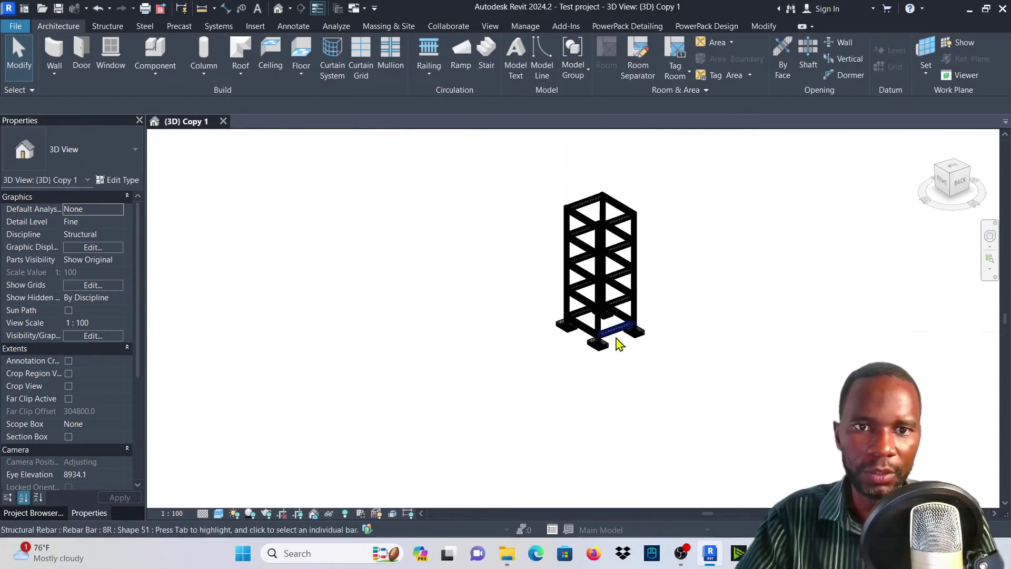
pyautogui.scroll(2, 619, 247)
pyautogui.scroll(3, 620, 243)
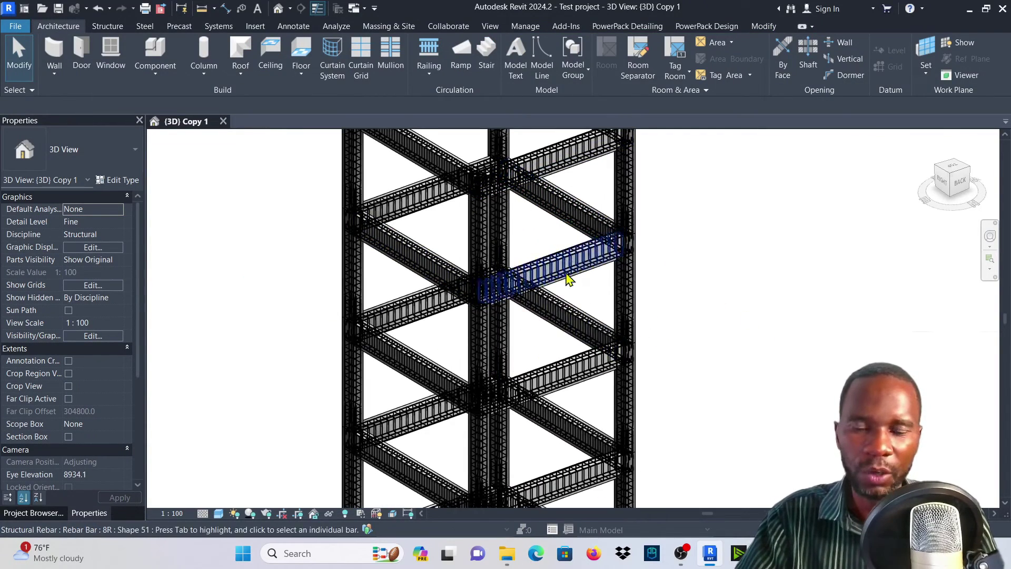
pyautogui.scroll(-2, 575, 280)
pyautogui.scroll(3, 485, 276)
pyautogui.scroll(-3, 502, 277)
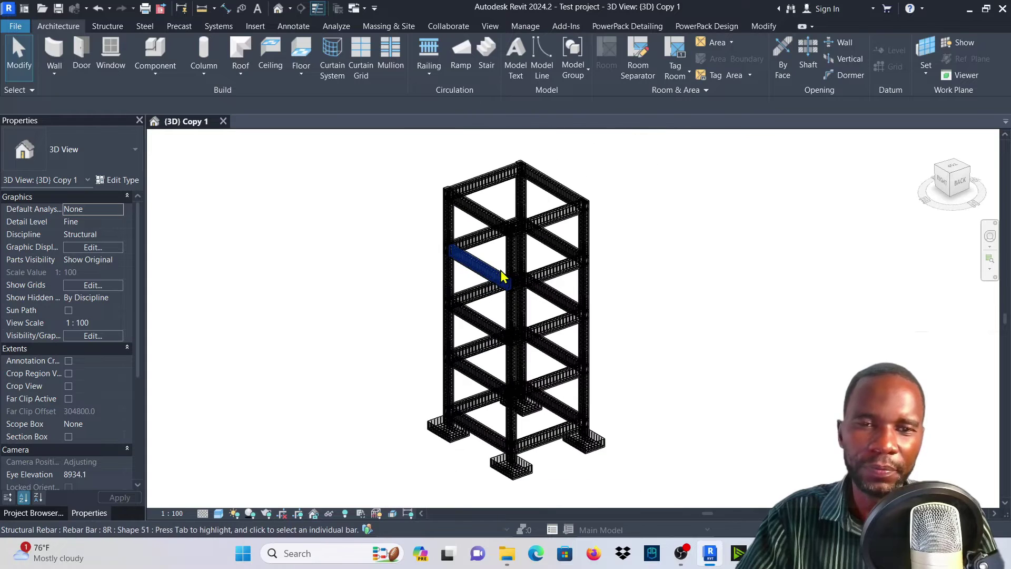
pyautogui.scroll(2, 514, 271)
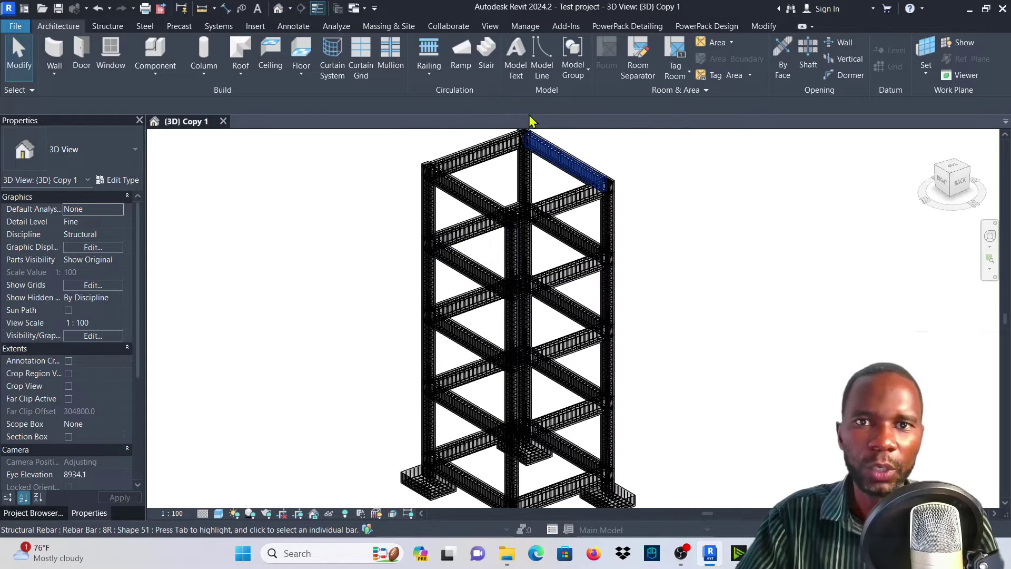
# - Create a new Schedule/Quantities of building components for the Structural Rebar category, using the Structure filter and the New Construction phase
pyautogui.click(497, 31)
pyautogui.moveTo(377, 287); pyautogui.dragTo(176, 269, button='middle')
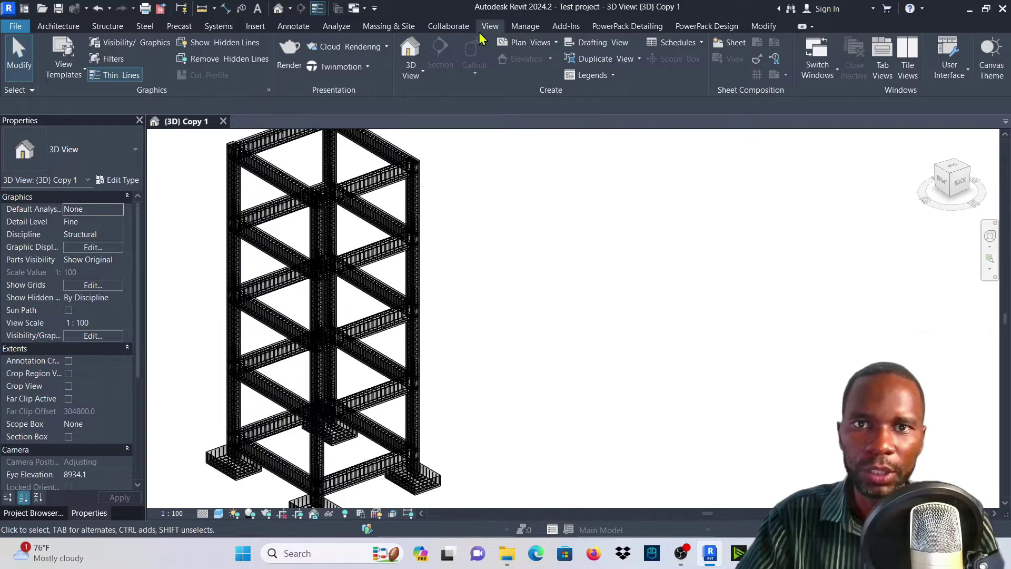
pyautogui.click(701, 44)
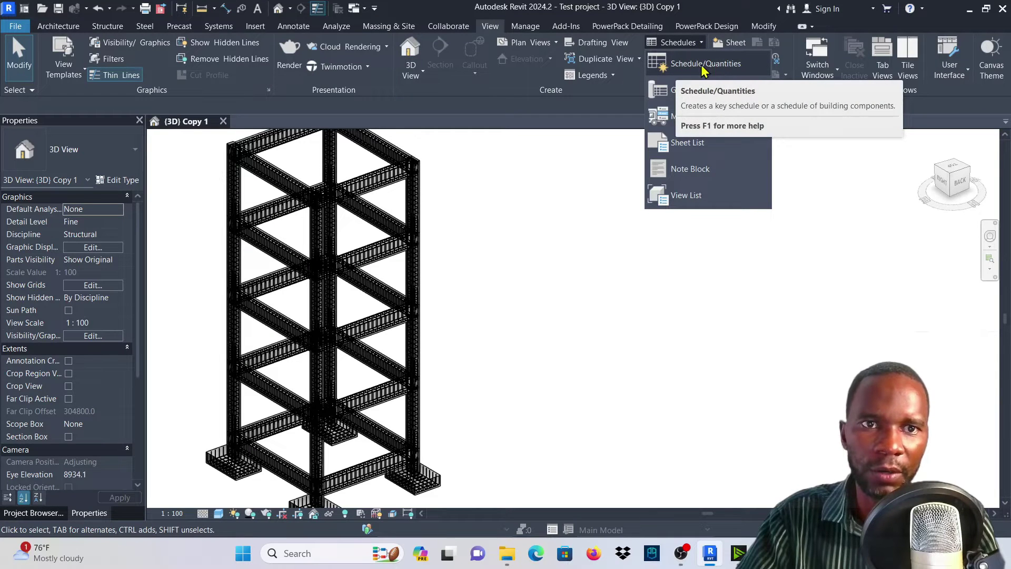
pyautogui.click(703, 68)
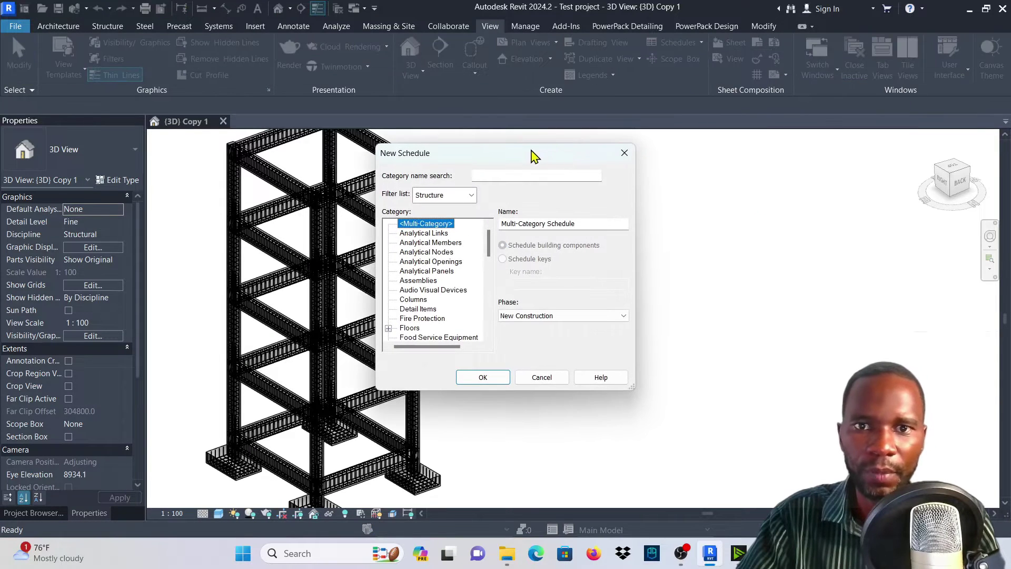
pyautogui.moveTo(532, 156); pyautogui.dragTo(594, 74)
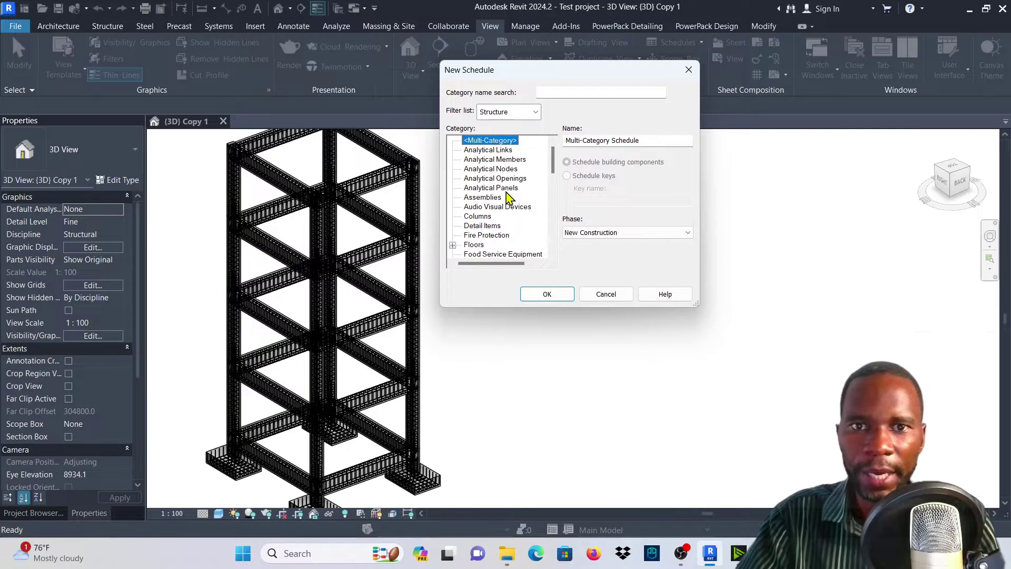
pyautogui.click(536, 112)
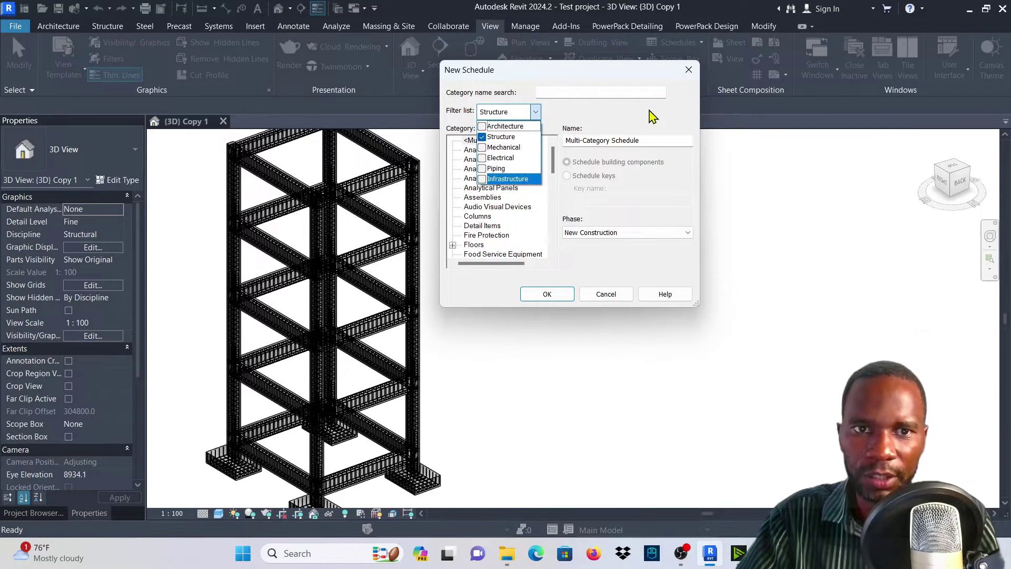
pyautogui.click(609, 154)
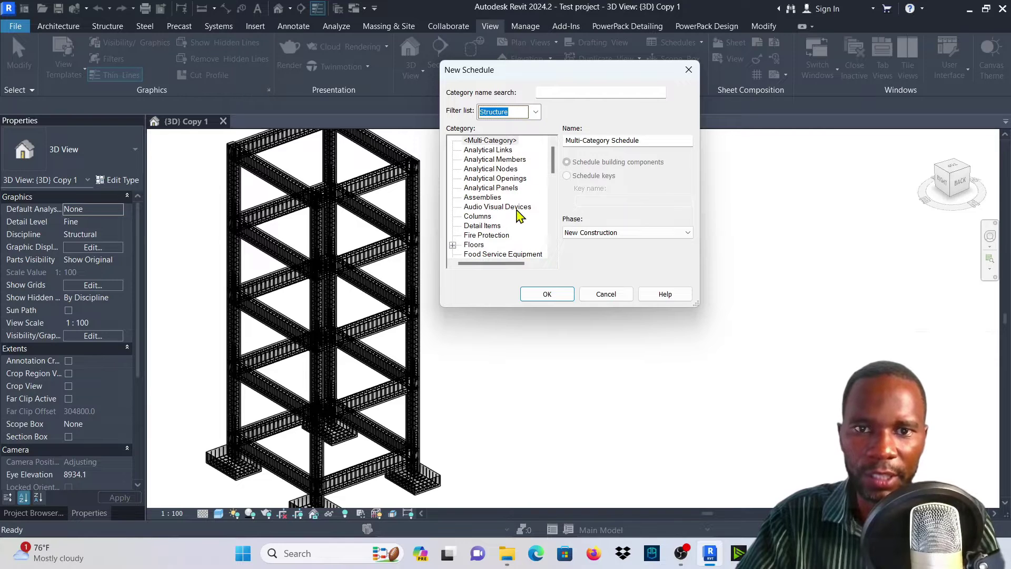
pyautogui.scroll(-3, 485, 209)
pyautogui.scroll(-6, 485, 211)
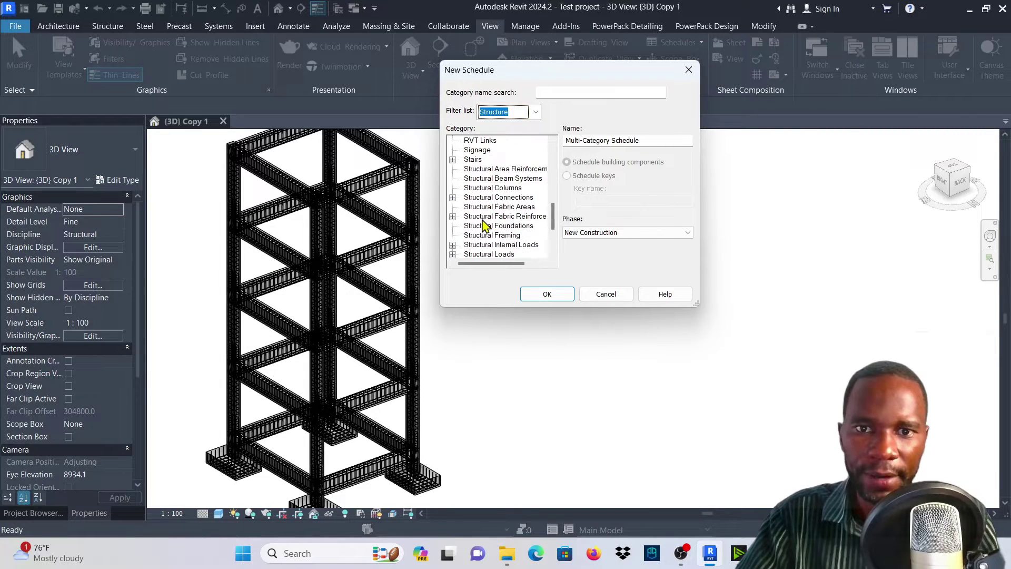
pyautogui.scroll(-1, 517, 254)
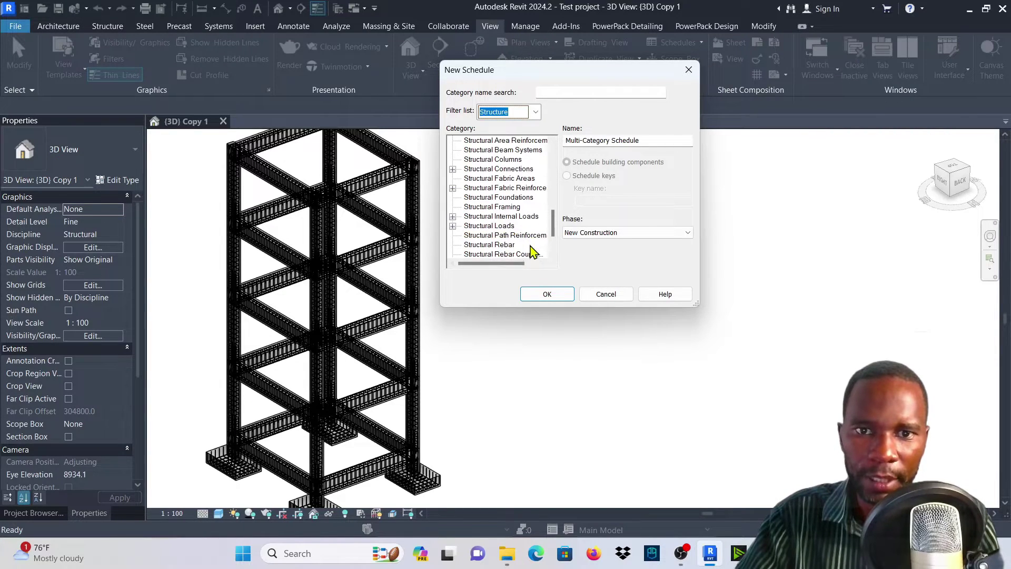
pyautogui.click(510, 245)
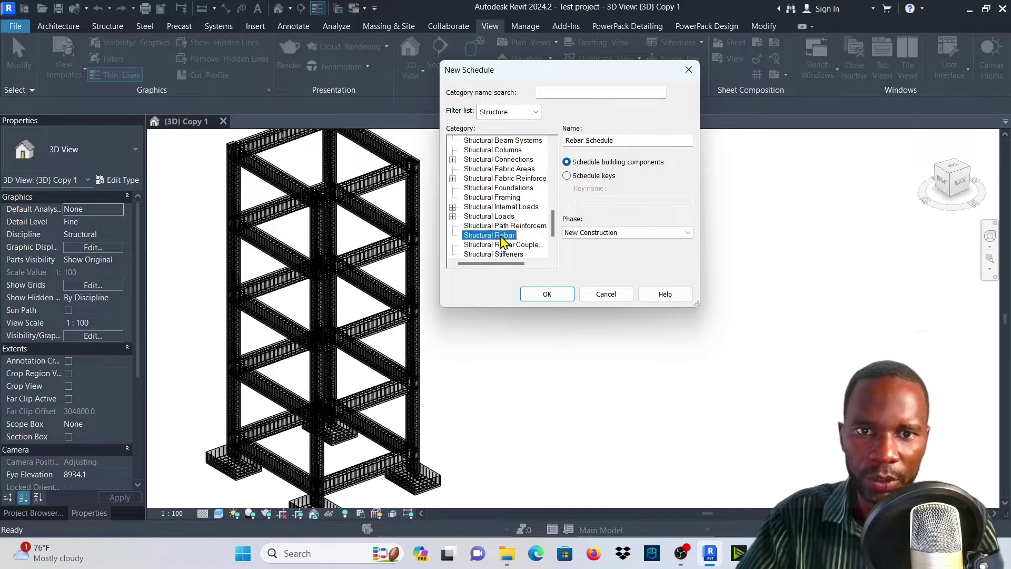
pyautogui.click(632, 141)
pyautogui.moveTo(639, 141); pyautogui.dragTo(571, 146)
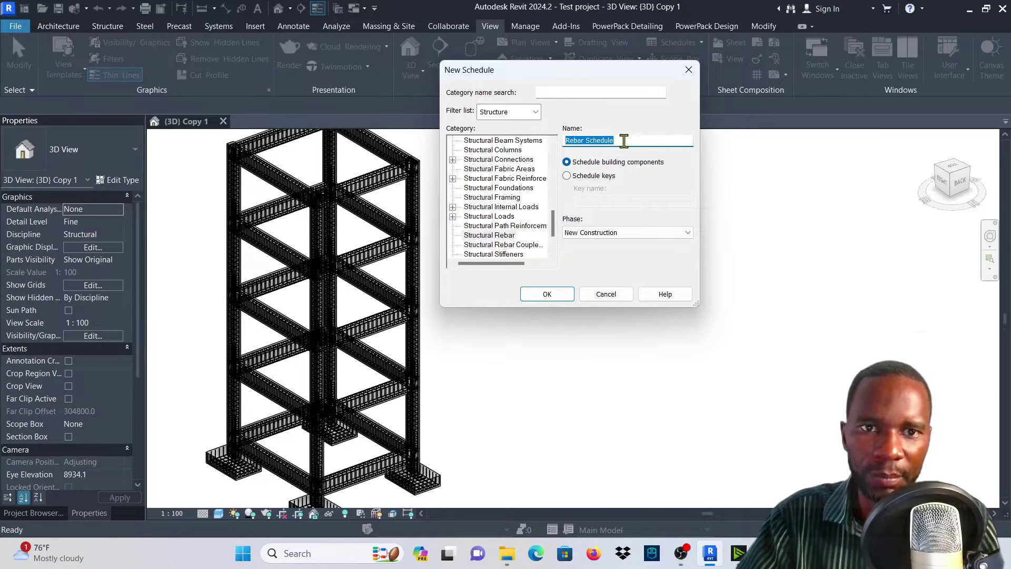
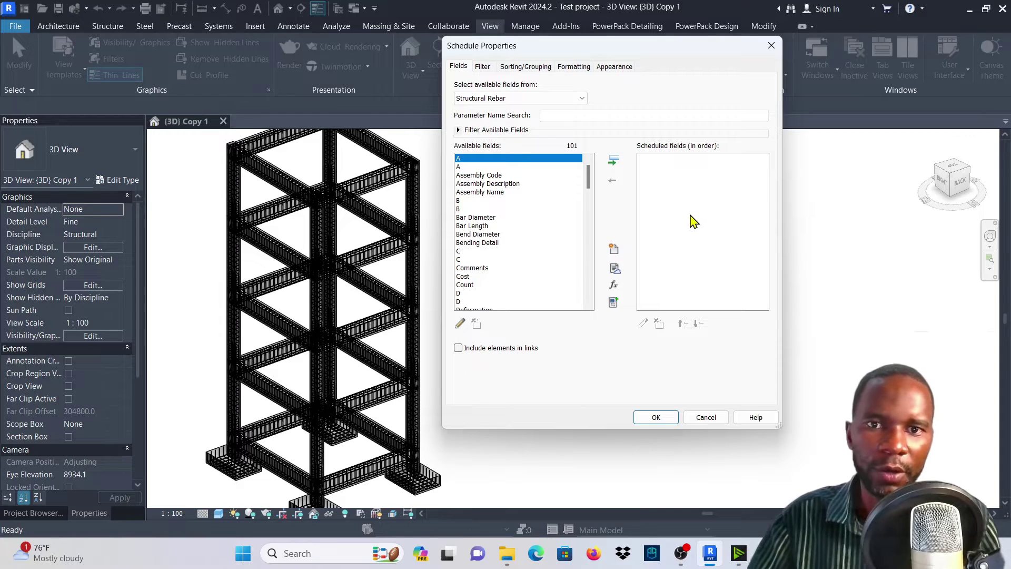
# - Add the Partition parameter as the first scheduled field of the rebar schedule
pyautogui.click(485, 227)
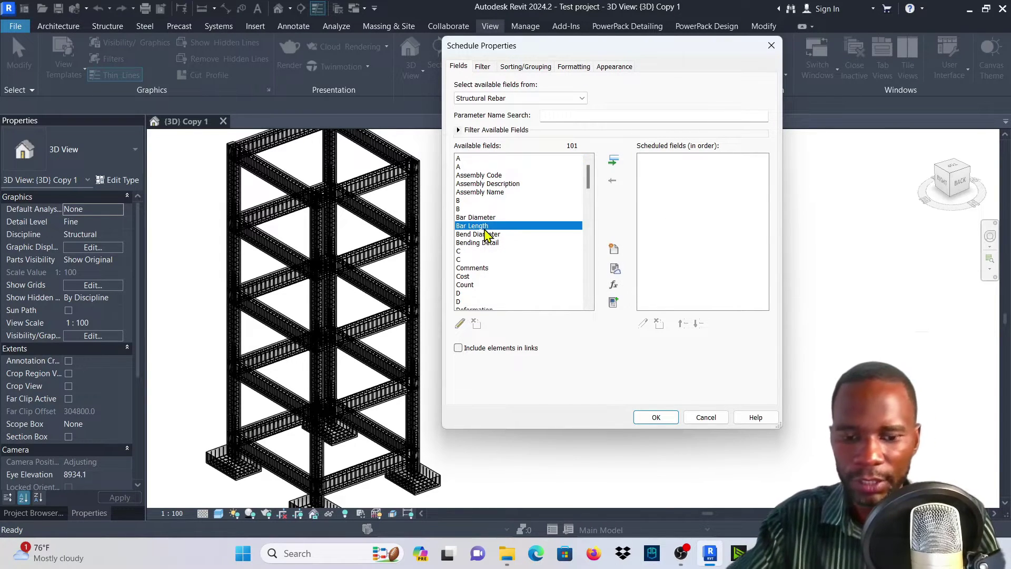
pyautogui.press('Down')
pyautogui.press('Down')
pyautogui.press('Down')
pyautogui.press('Down')
pyautogui.press('Down')
pyautogui.press('Down')
pyautogui.press('Down')
pyautogui.press('Down')
pyautogui.press('Down')
pyautogui.press('Down')
pyautogui.press('Down')
pyautogui.press('Down')
pyautogui.press('Down')
pyautogui.press('Down')
pyautogui.press('Down')
pyautogui.press('Down')
pyautogui.press('Down')
pyautogui.press('Down')
pyautogui.press('Down')
pyautogui.press('Down')
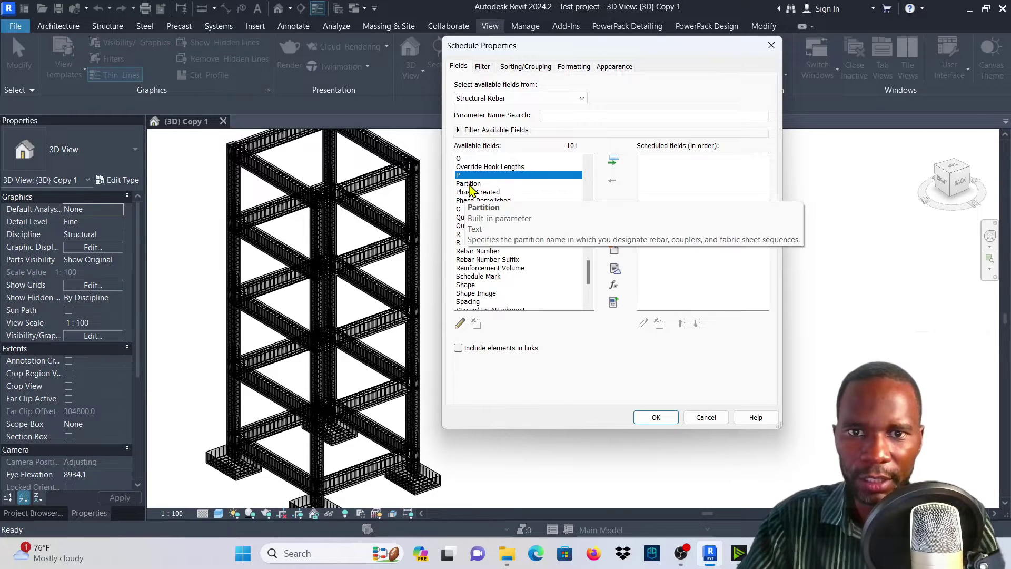
pyautogui.click(471, 185)
pyautogui.click(614, 161)
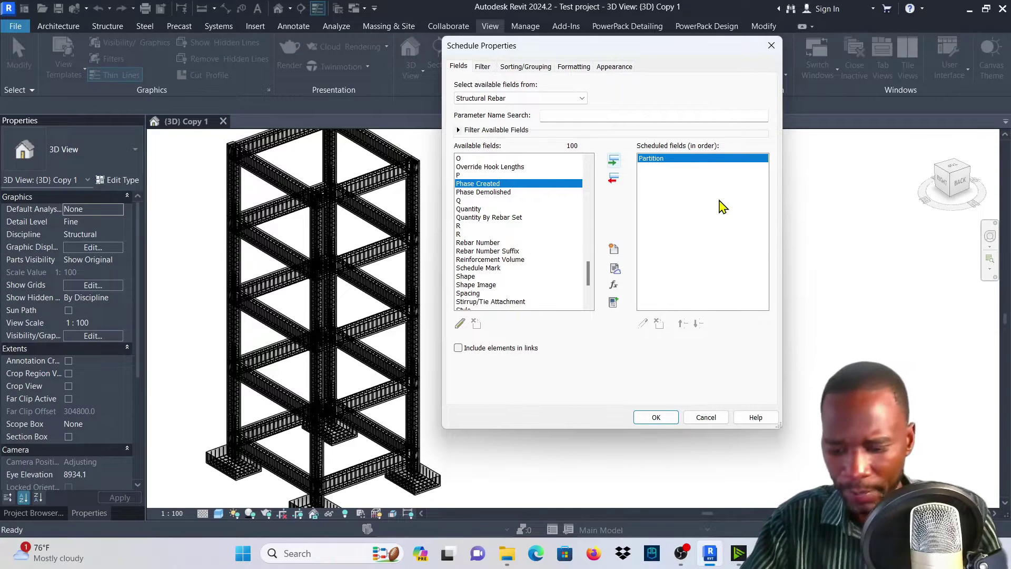
# - Add the Rebar Number and Quantity parameters to the scheduled fields after Partition
pyautogui.click(480, 210)
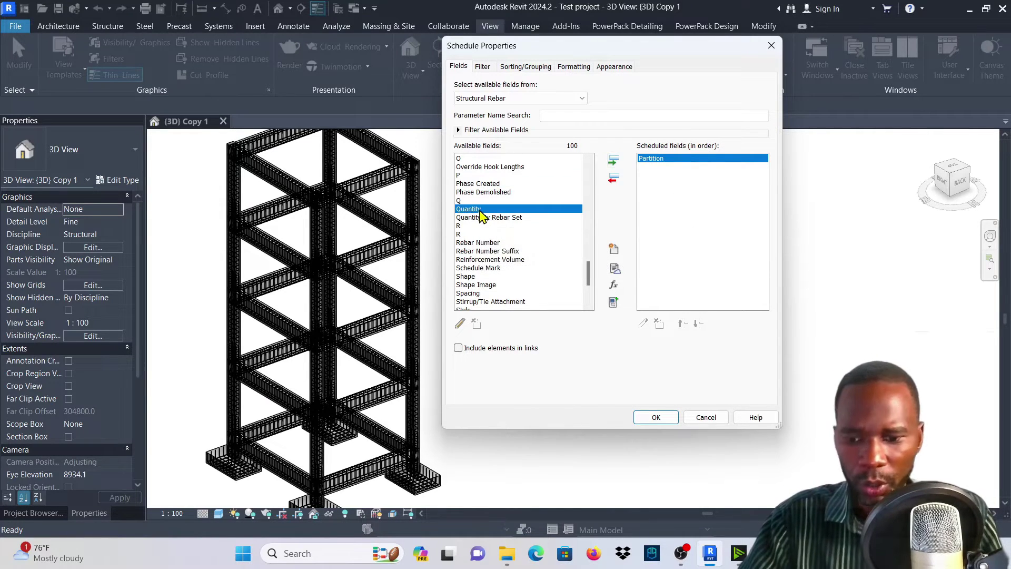
pyautogui.keyDown('ctrl'); pyautogui.click(492, 243); pyautogui.keyUp('ctrl')
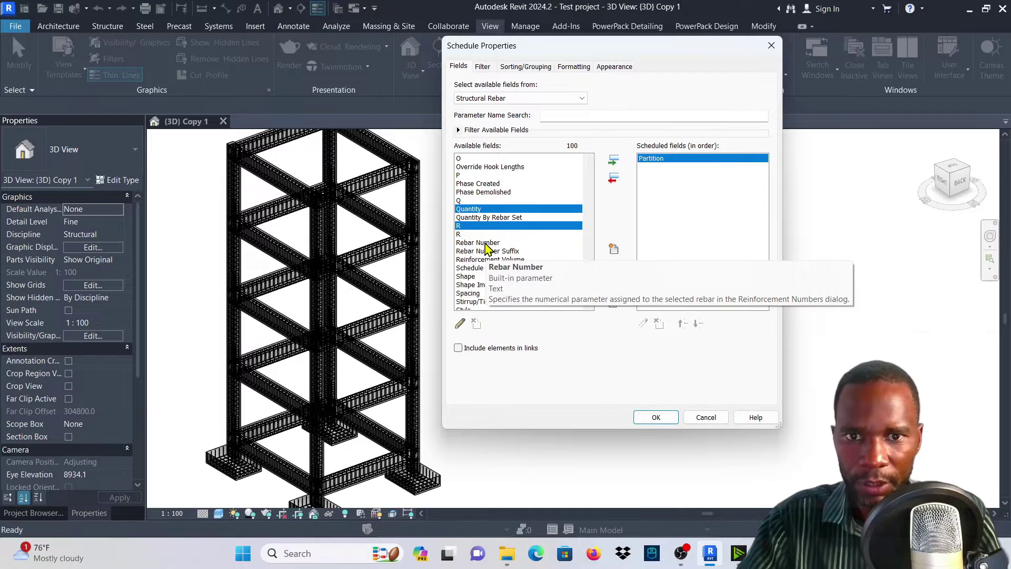
pyautogui.click(613, 161)
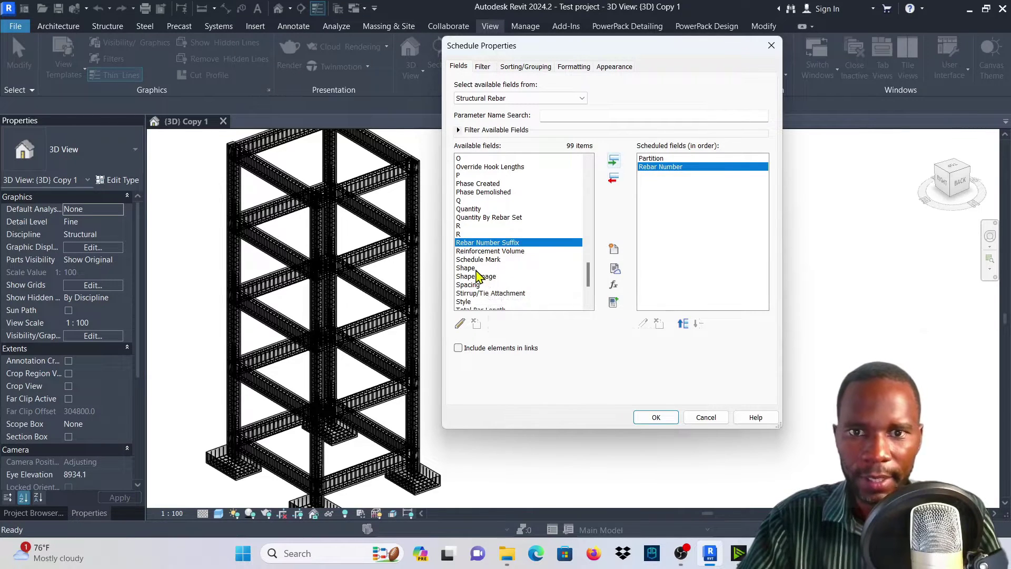
pyautogui.click(476, 259)
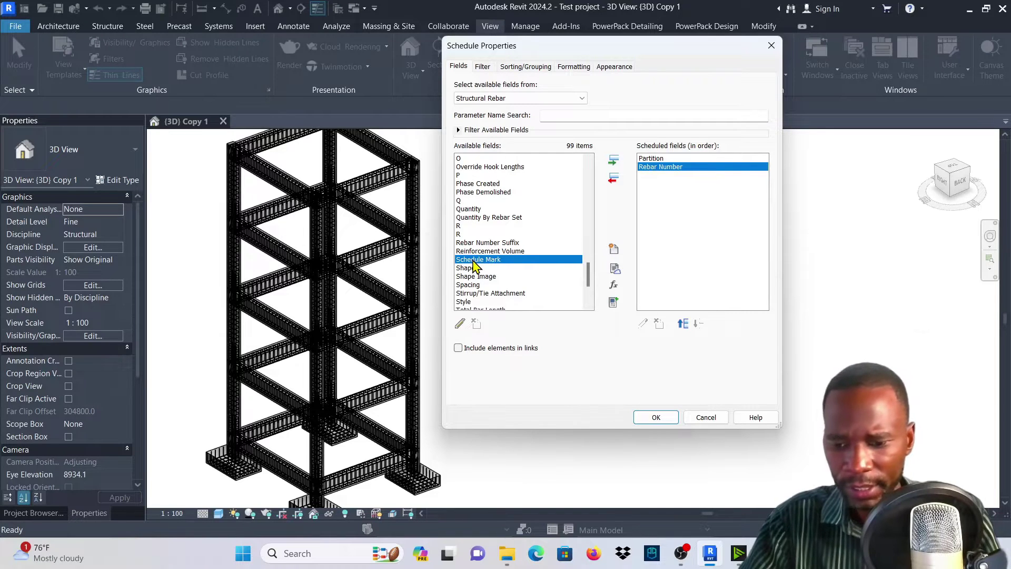
pyautogui.press('q')
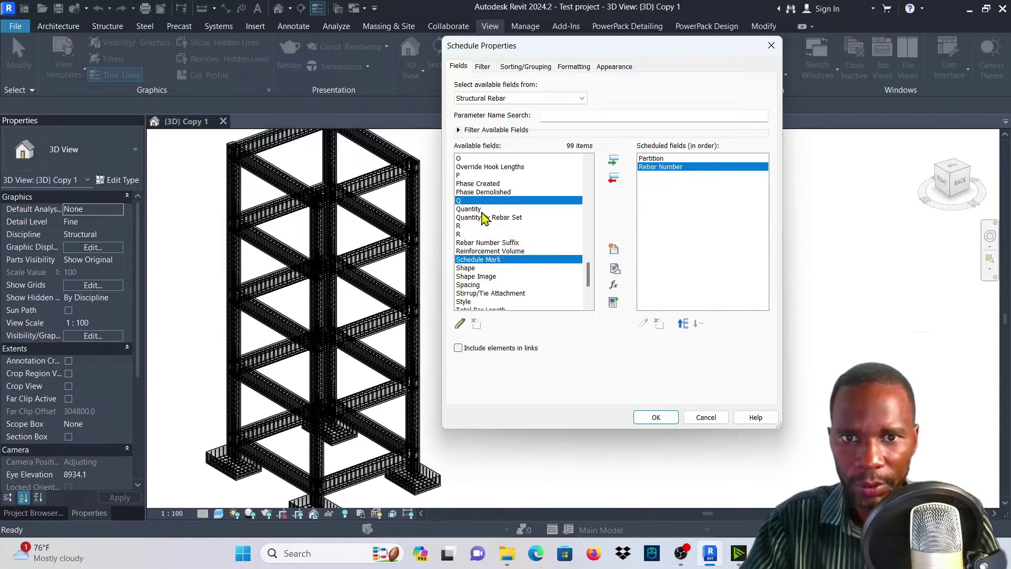
pyautogui.click(469, 210)
pyautogui.keyDown('ctrl'); pyautogui.click(478, 259); pyautogui.keyUp('ctrl')
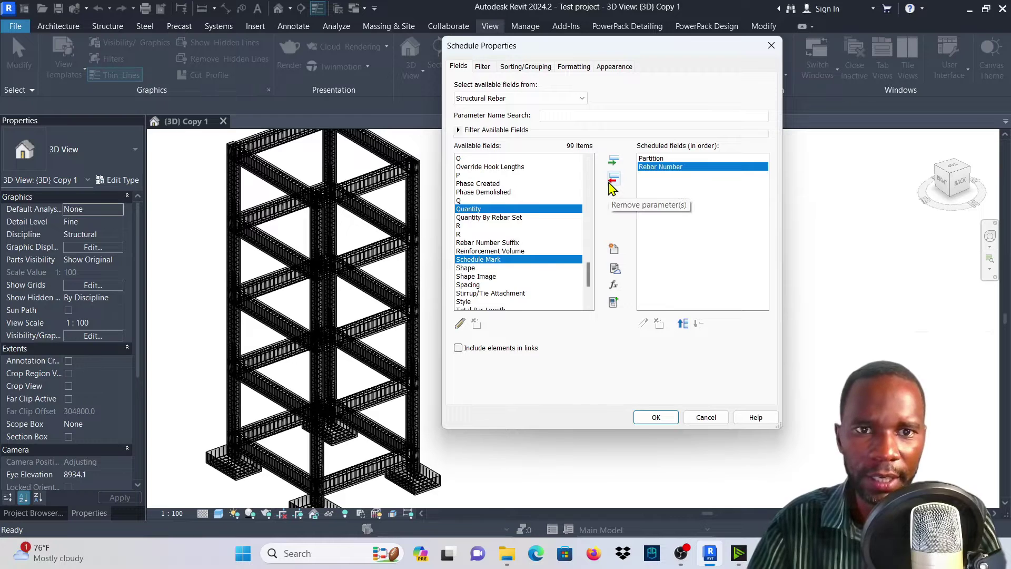
pyautogui.click(614, 162)
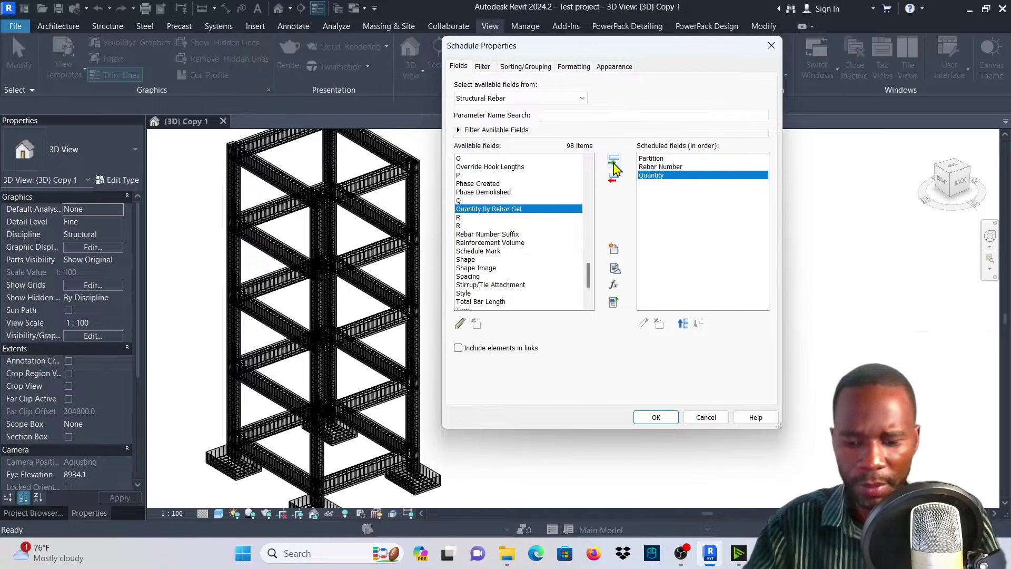
# - Add the Type and Shape parameters to the scheduled fields after Quantity
pyautogui.click(488, 243)
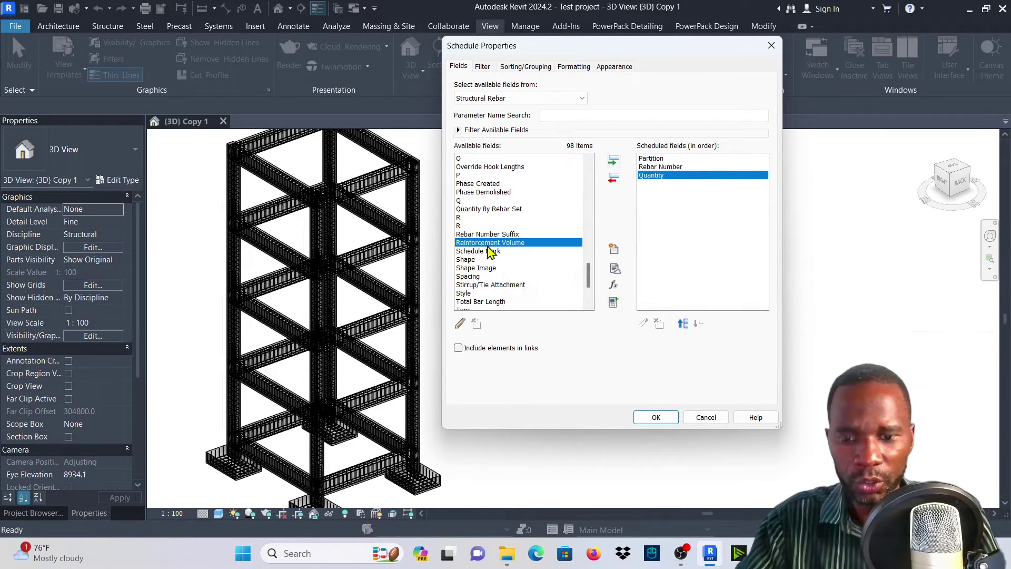
pyautogui.press('t')
pyautogui.scroll(-2, 498, 285)
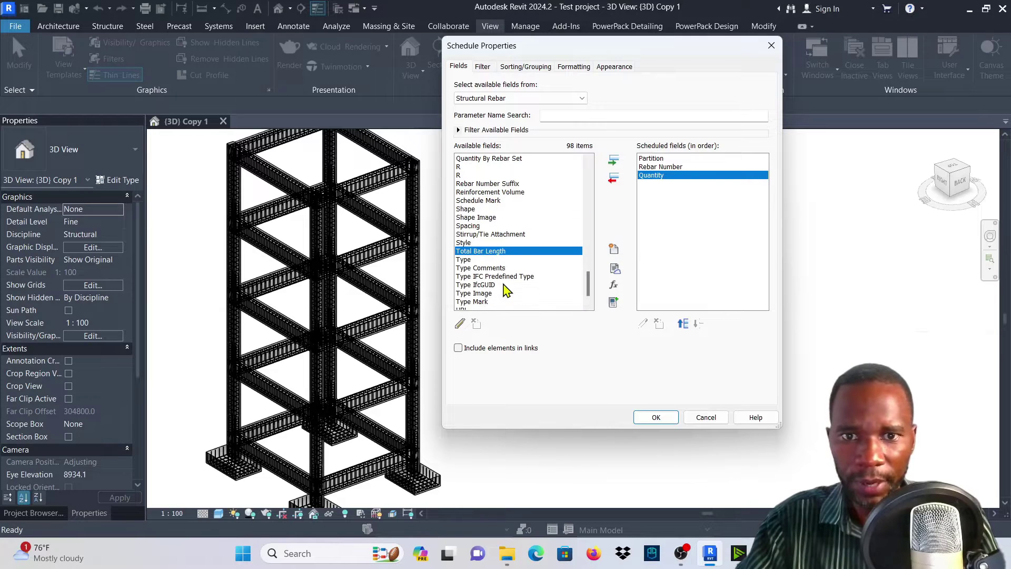
pyautogui.click(466, 259)
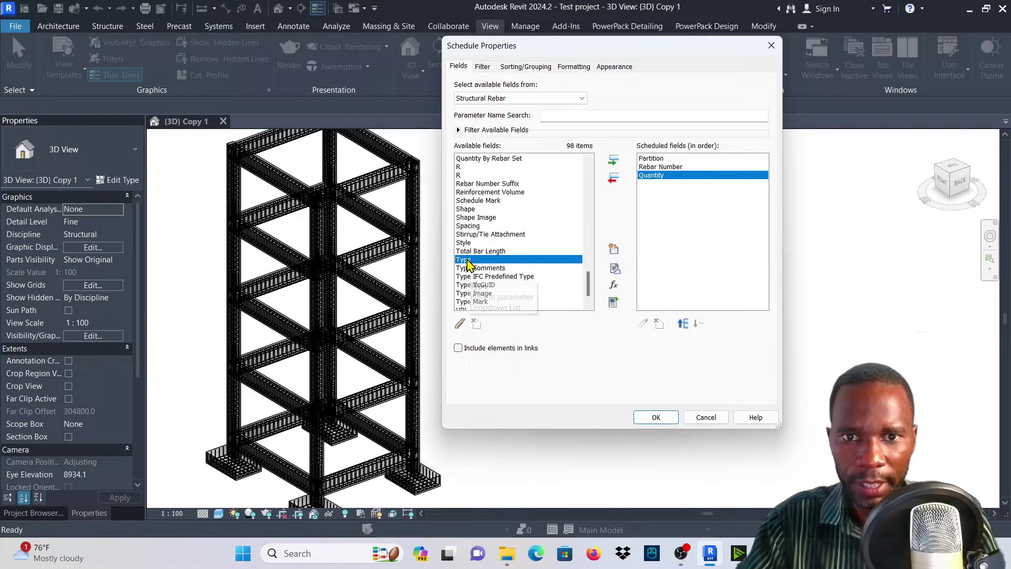
pyautogui.click(614, 161)
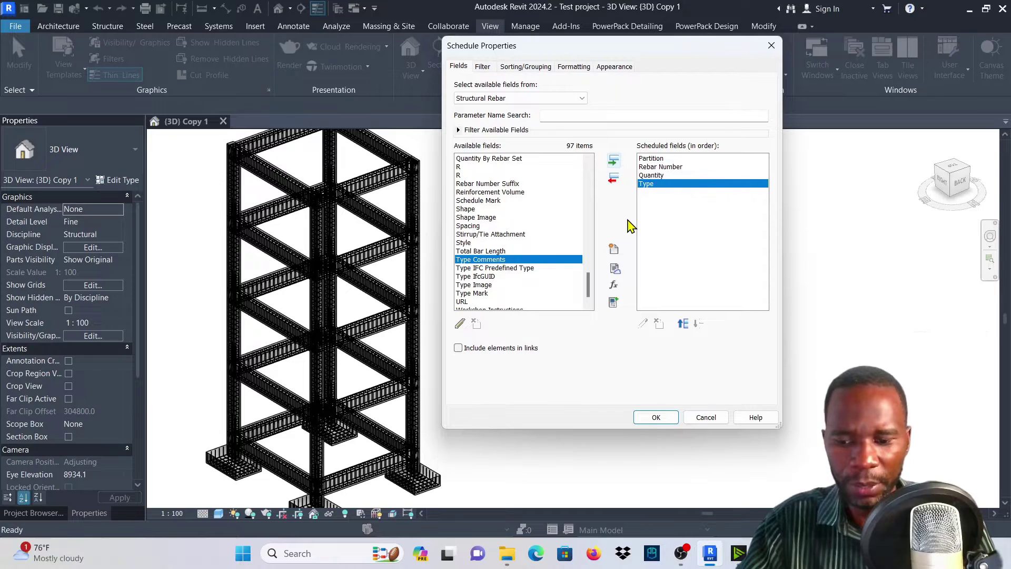
pyautogui.click(487, 209)
pyautogui.click(614, 160)
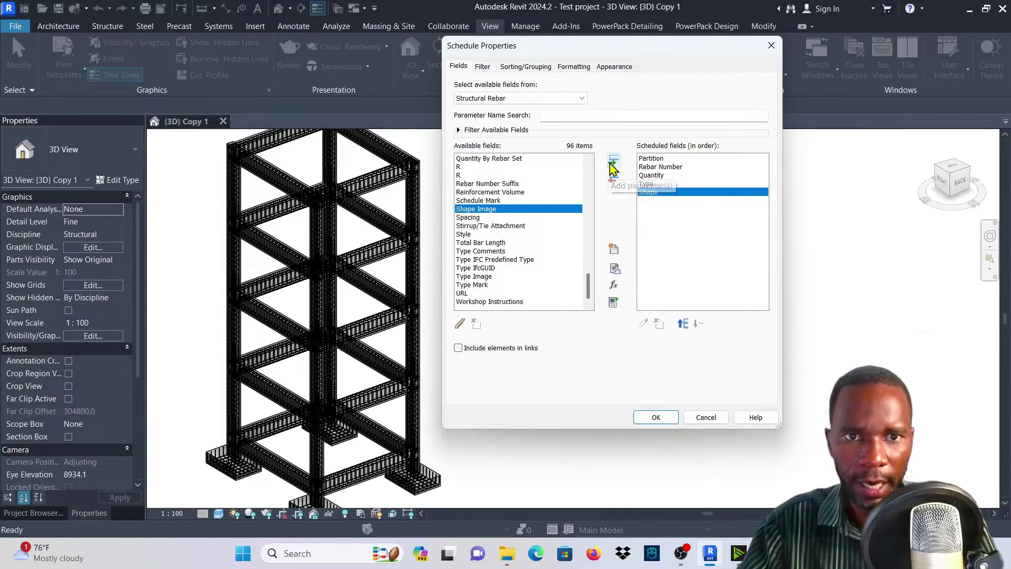
# - Add the Bar Length and Total Bar Length parameters to the scheduled fields after Shape
pyautogui.click(489, 227)
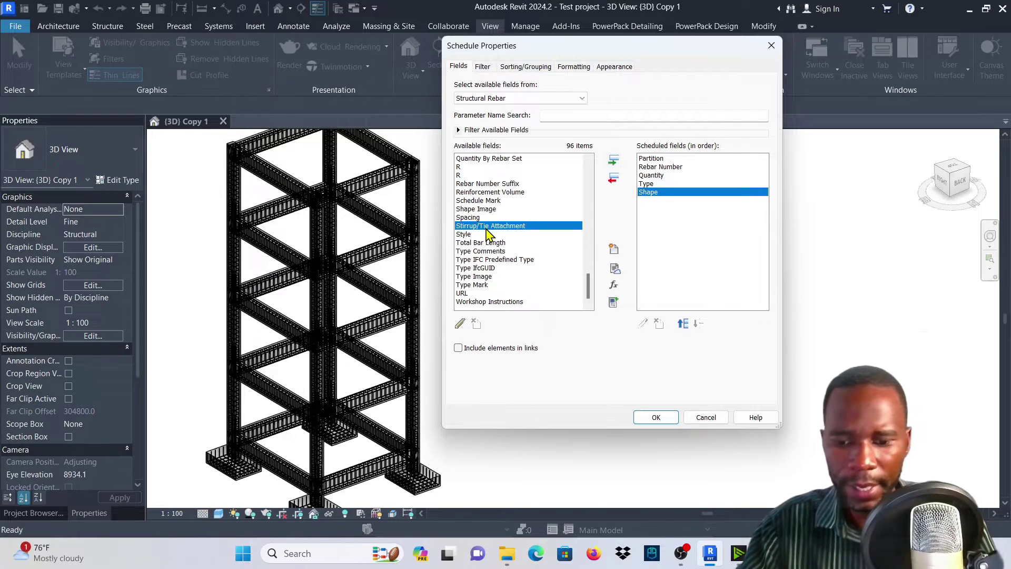
pyautogui.press('b')
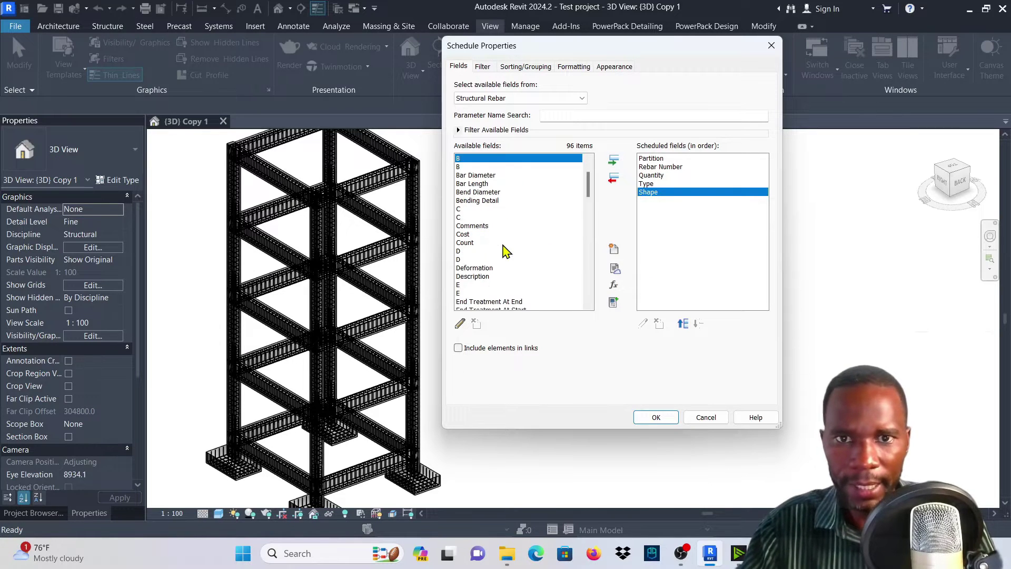
pyautogui.click(472, 185)
pyautogui.click(614, 161)
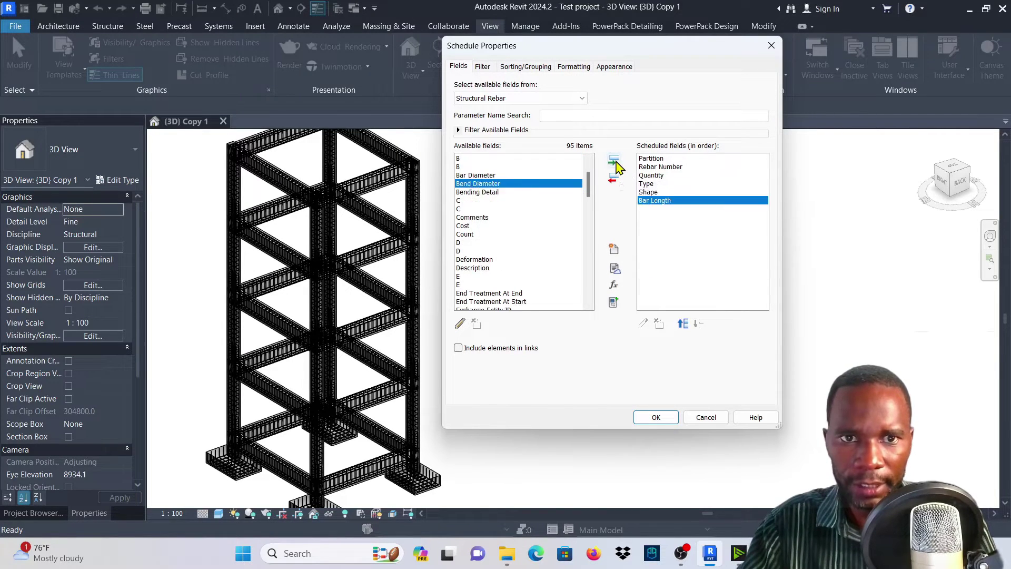
pyautogui.click(480, 235)
pyautogui.press('t')
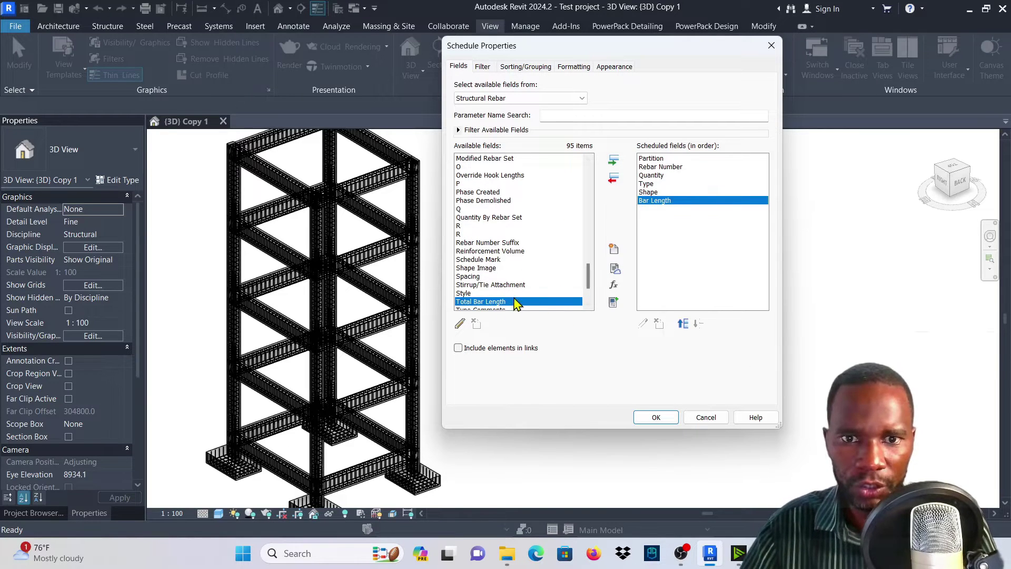
pyautogui.click(614, 161)
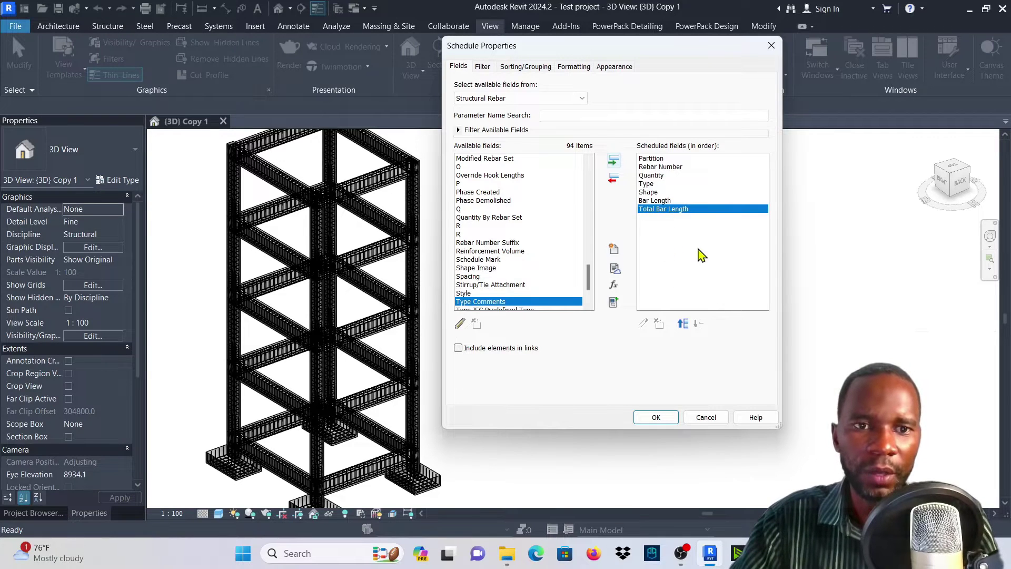
# - Add the shape dimension parameters A and B to the scheduled fields after Total Bar Length
pyautogui.scroll(7, 479, 226)
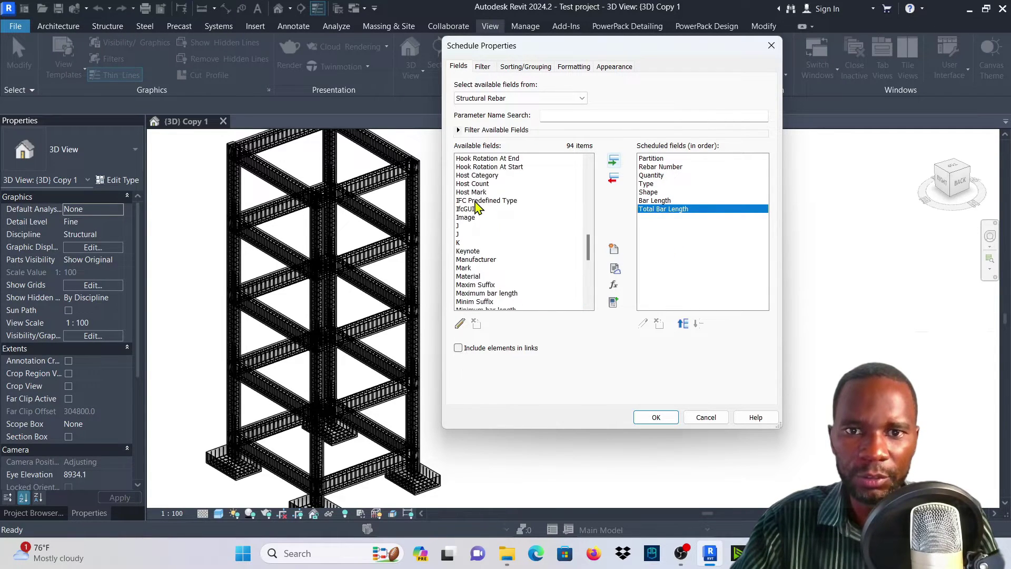
pyautogui.click(468, 217)
pyautogui.press('Home')
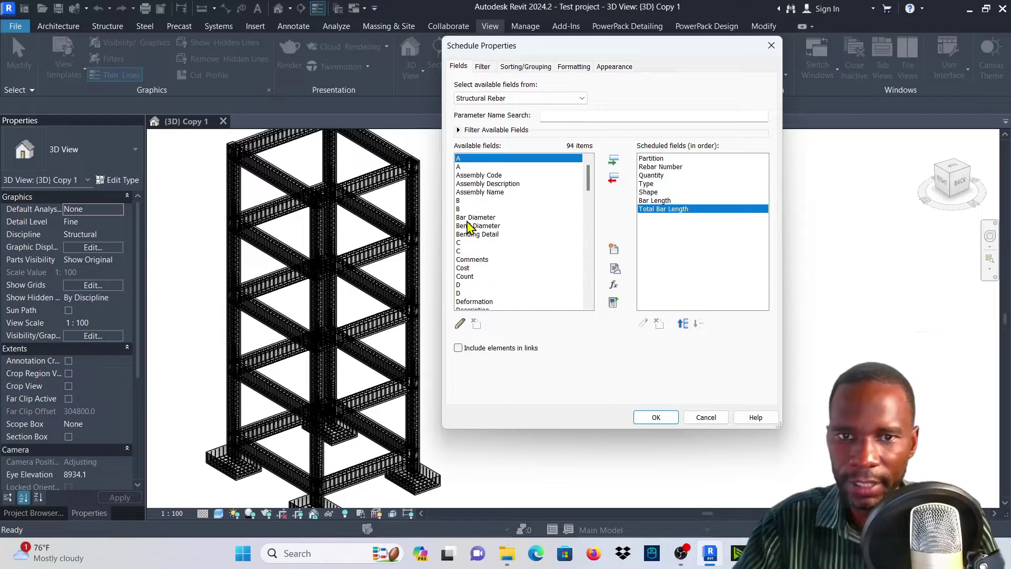
pyautogui.click(466, 167)
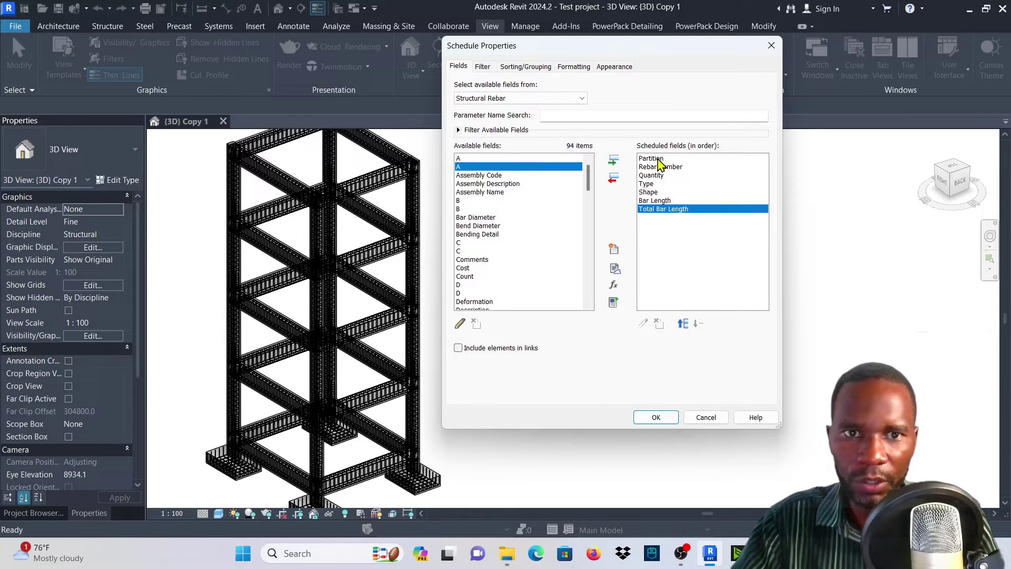
pyautogui.click(615, 164)
pyautogui.click(471, 200)
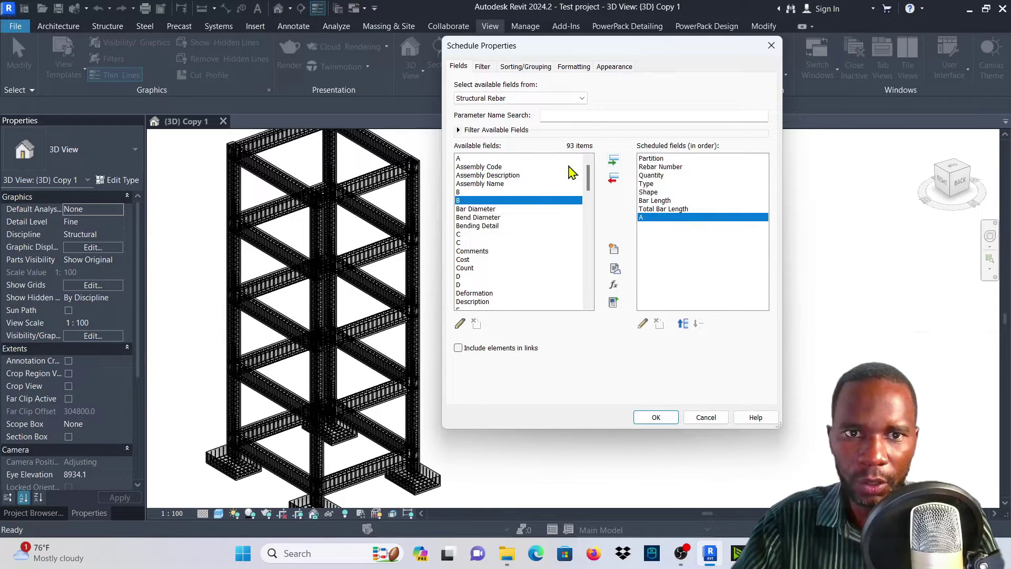
pyautogui.click(615, 163)
# - Add the shape dimension parameters C, D and E to the scheduled fields after B
pyautogui.click(463, 234)
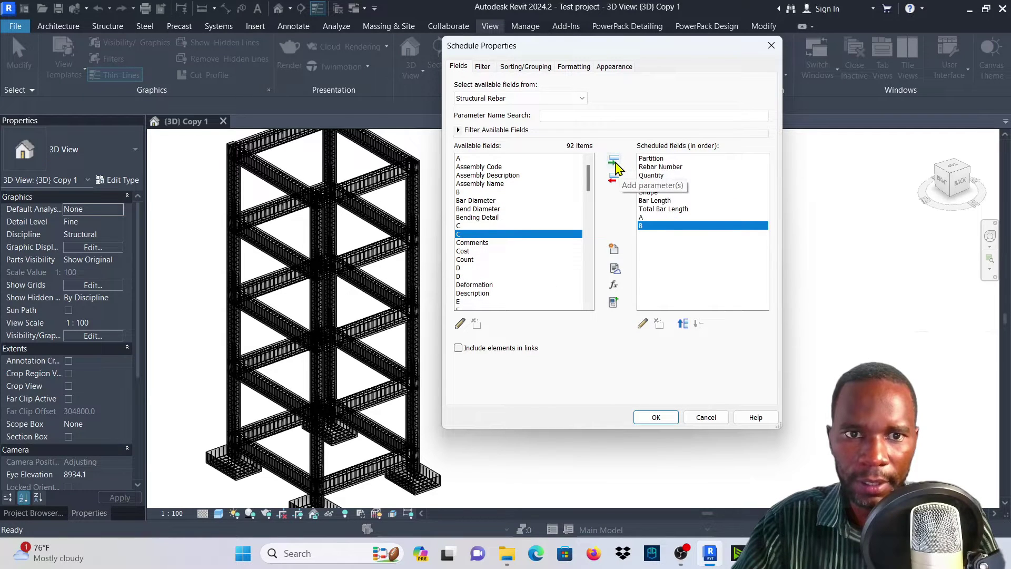
pyautogui.click(615, 165)
pyautogui.click(466, 268)
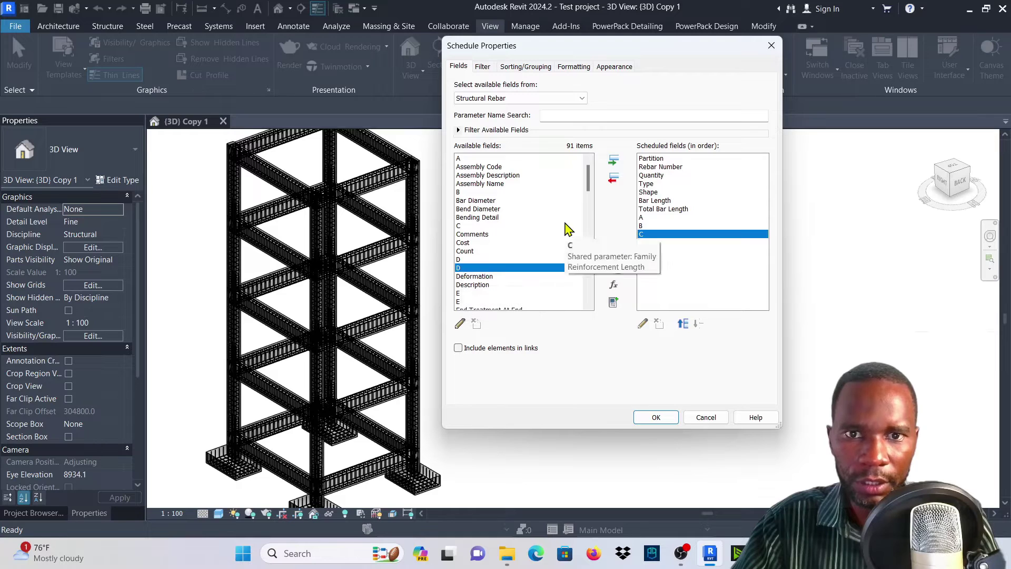
pyautogui.click(614, 161)
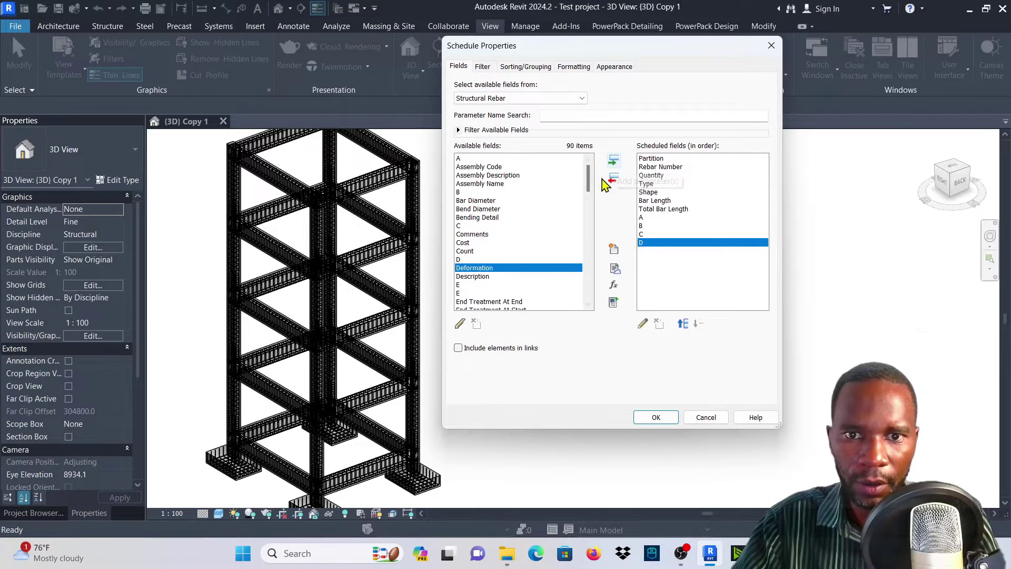
pyautogui.click(459, 294)
pyautogui.click(614, 161)
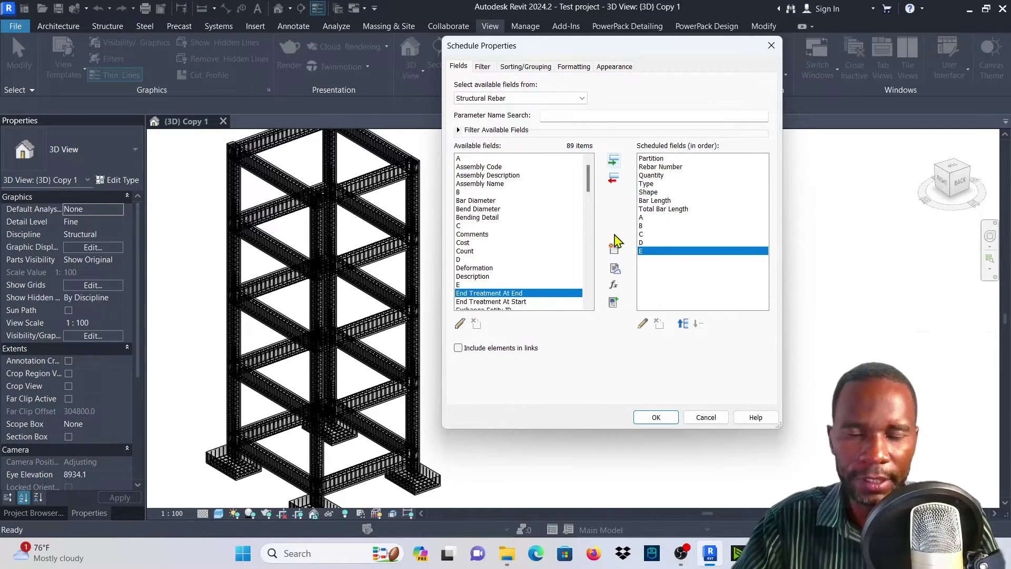
# - Add the Bending Detail parameter as the last scheduled field and create the rebar schedule
pyautogui.scroll(-1, 522, 253)
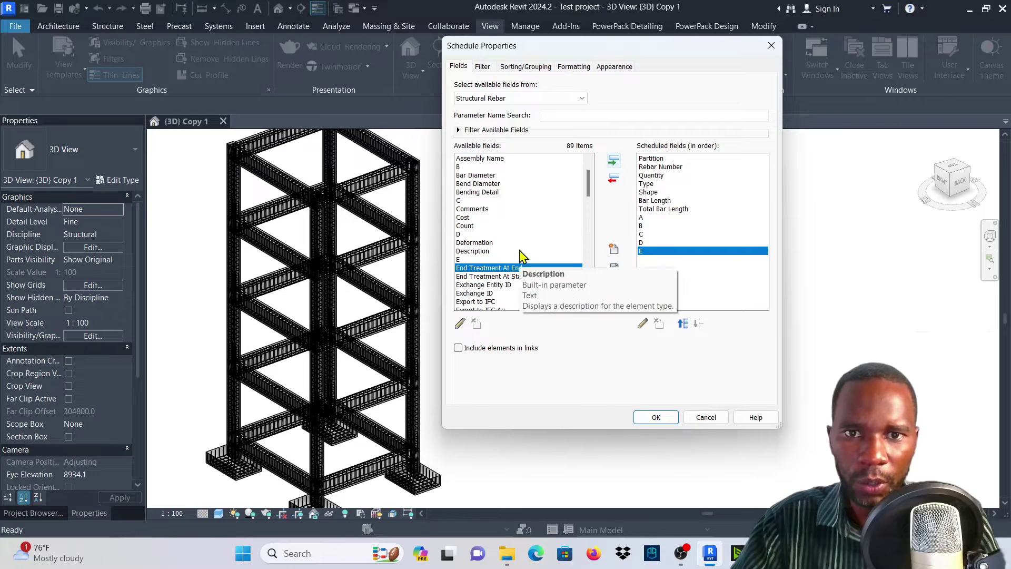
pyautogui.scroll(1, 511, 252)
pyautogui.click(458, 218)
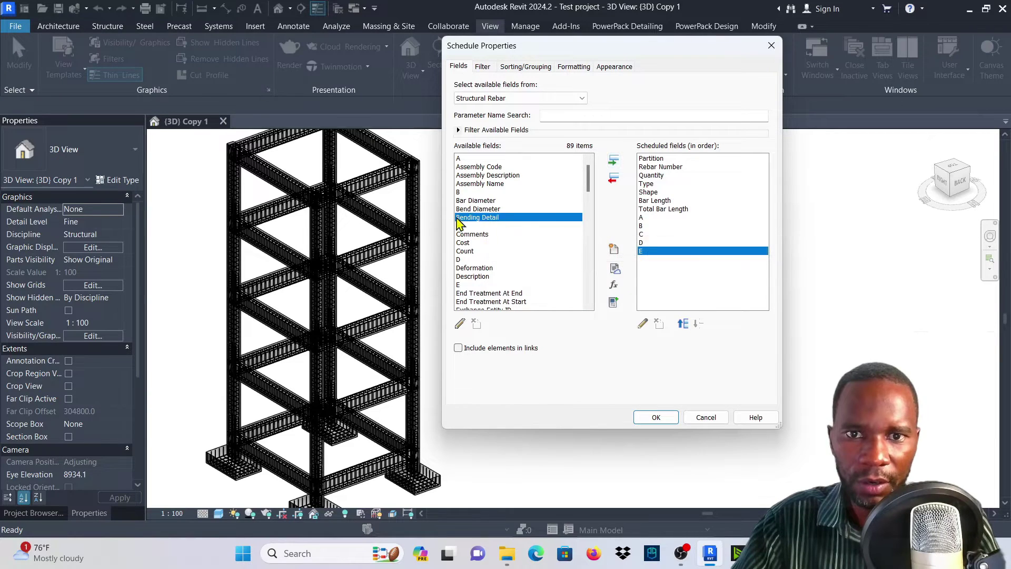
pyautogui.click(614, 160)
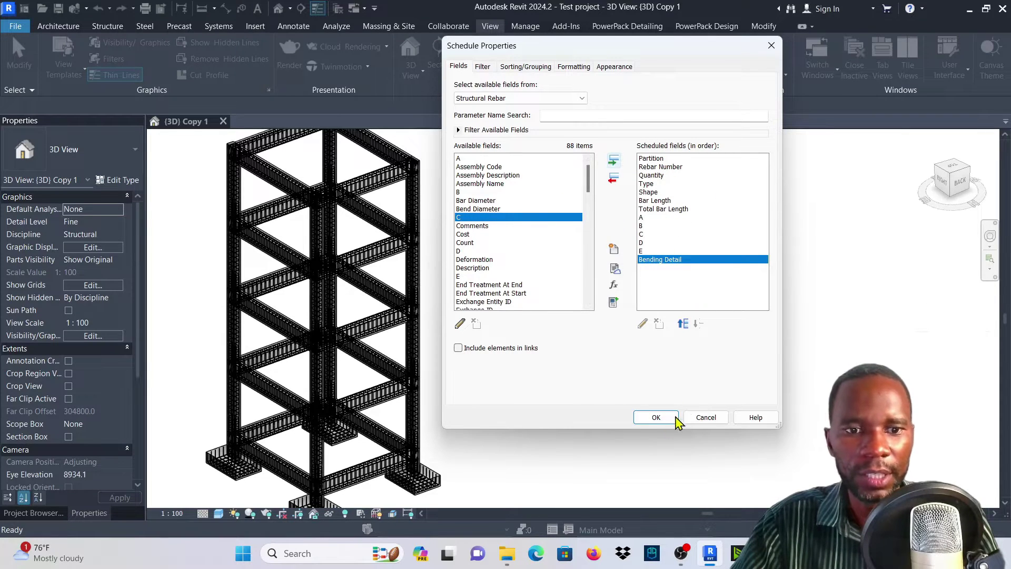
pyautogui.click(656, 418)
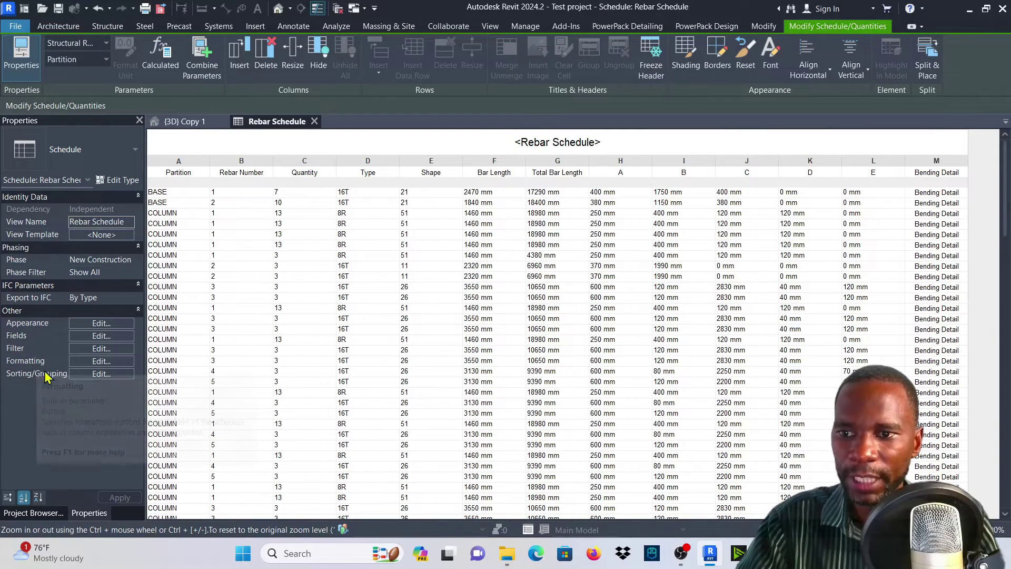
pyautogui.click(106, 337)
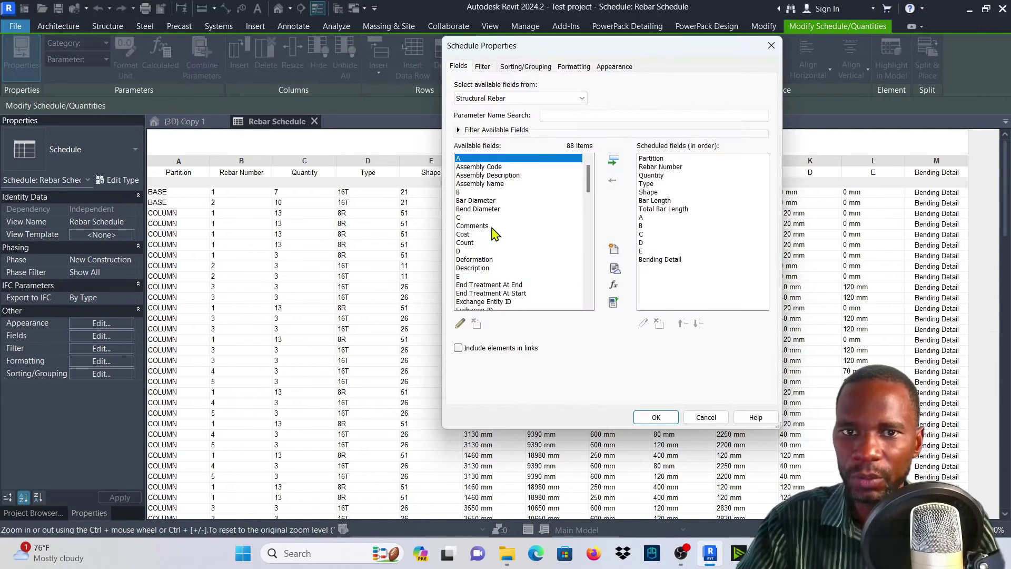
pyautogui.click(772, 45)
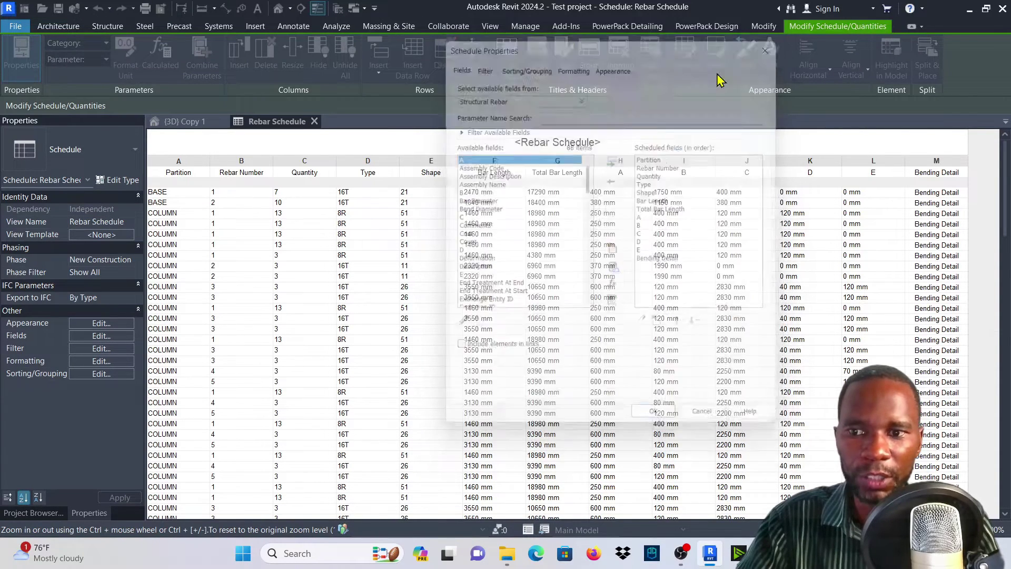
# - Sort the rebar schedule by Partition and then by Rebar Number, both in ascending order
pyautogui.click(105, 375)
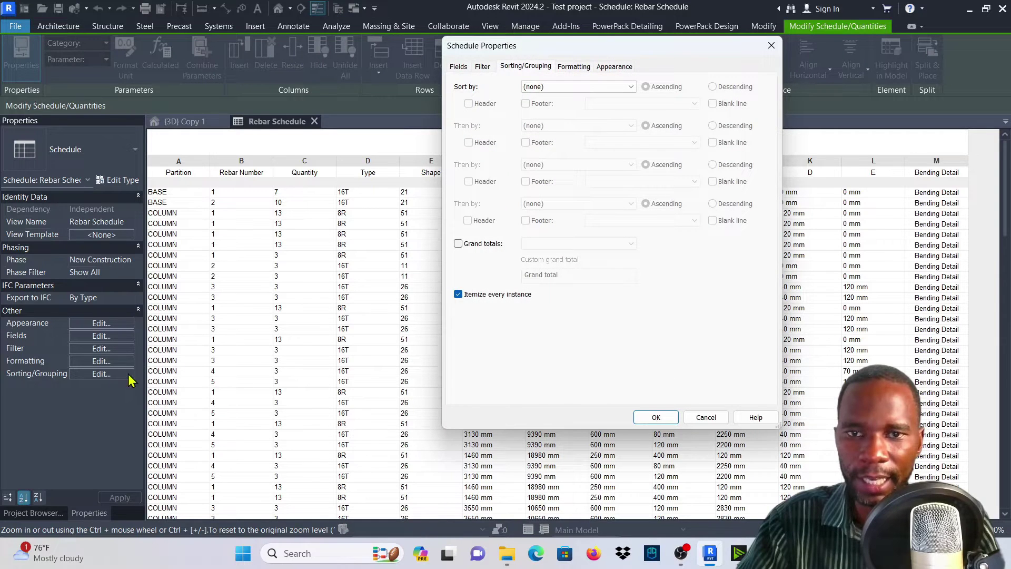
pyautogui.click(574, 66)
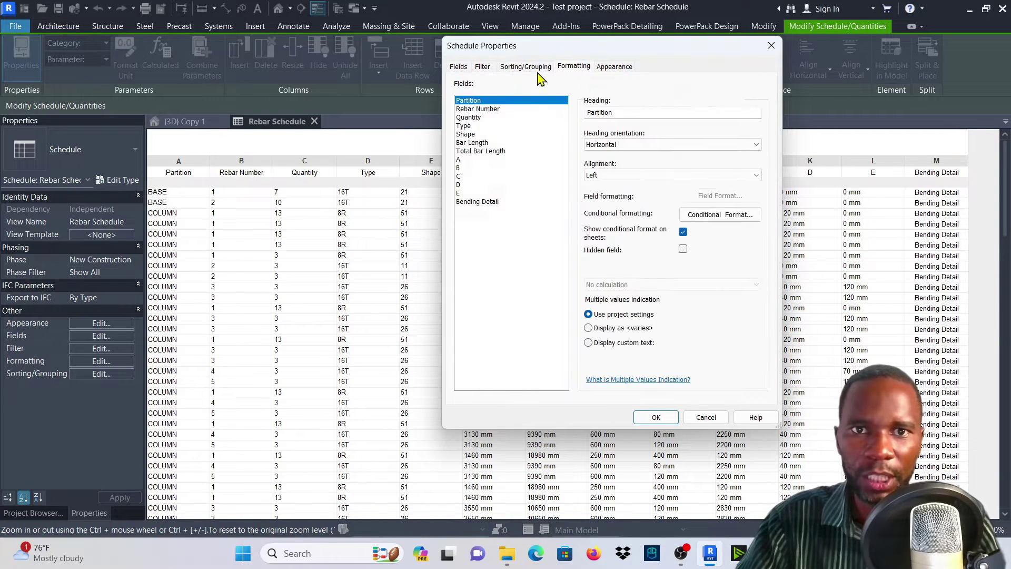
pyautogui.click(521, 67)
pyautogui.click(484, 68)
pyautogui.click(458, 67)
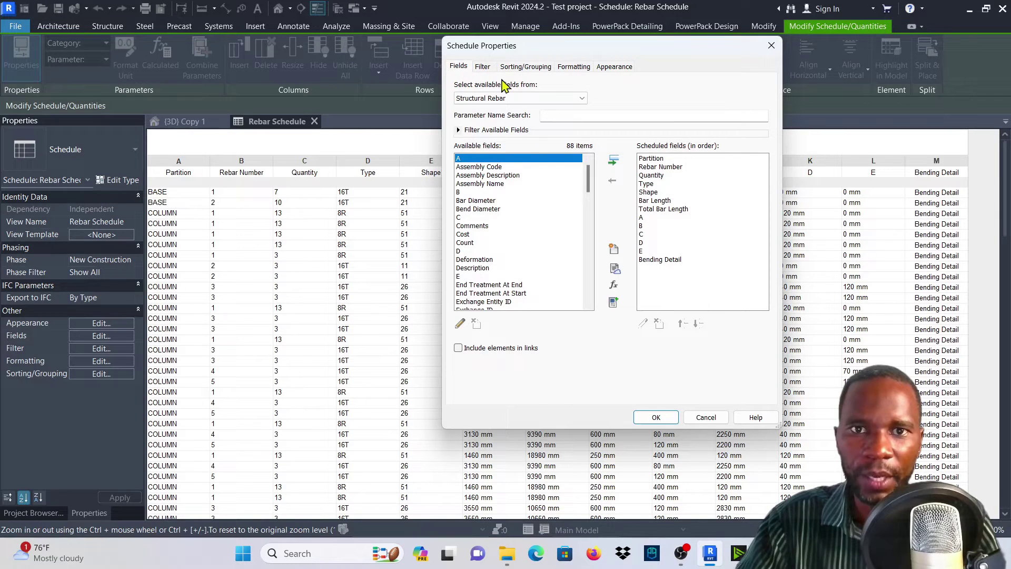
pyautogui.click(534, 68)
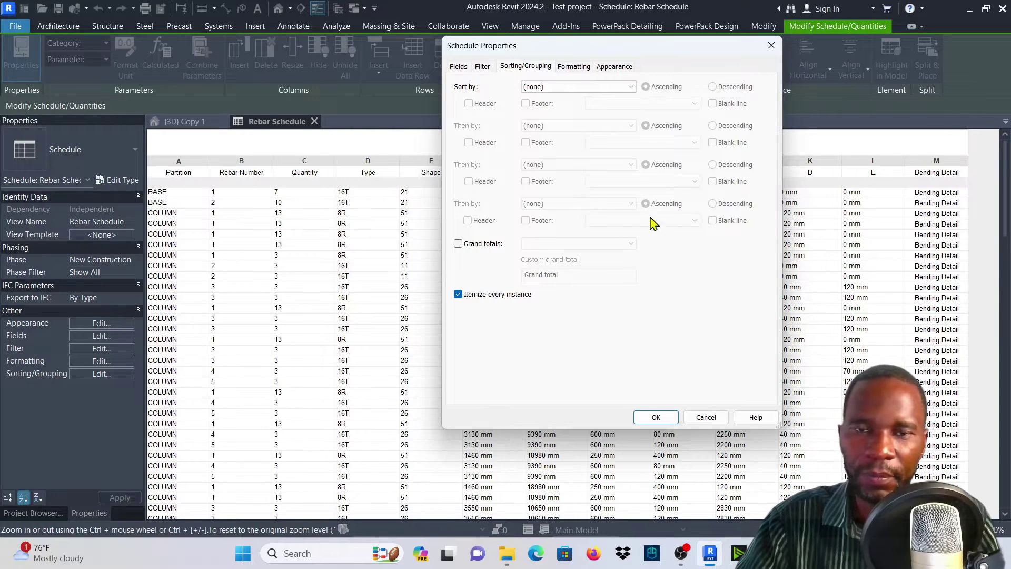
pyautogui.click(630, 87)
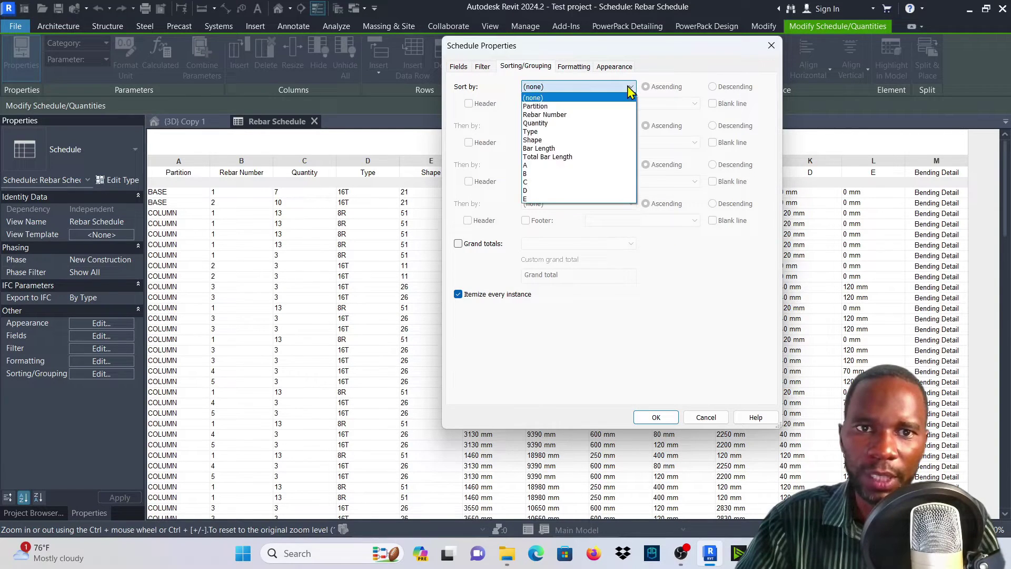
pyautogui.click(551, 106)
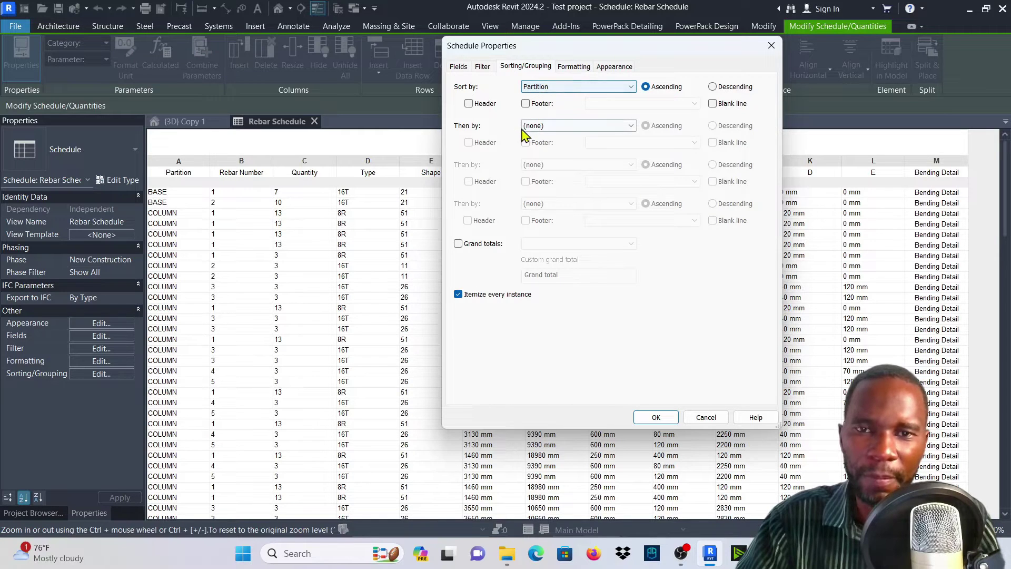
pyautogui.click(631, 126)
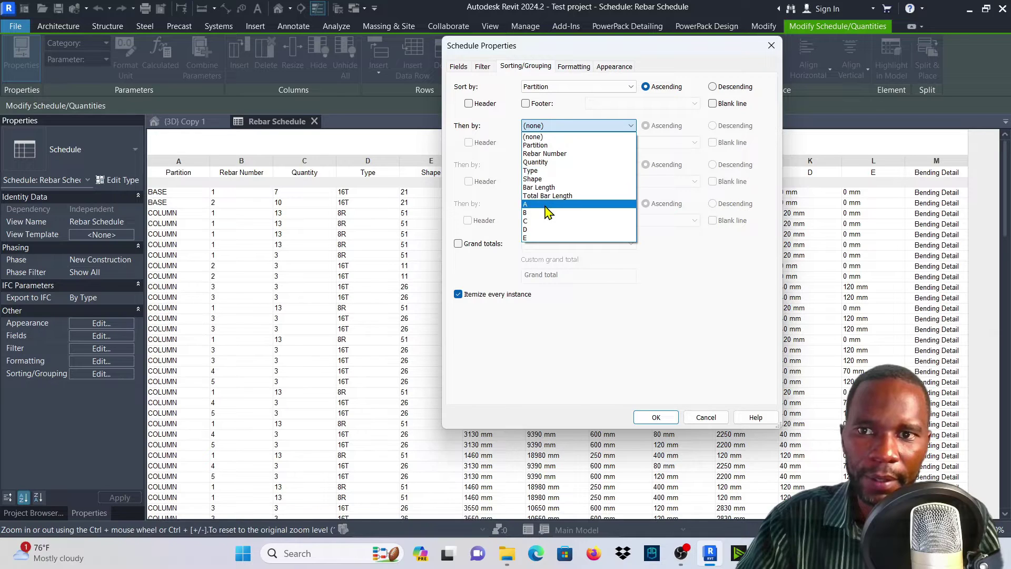
pyautogui.click(550, 154)
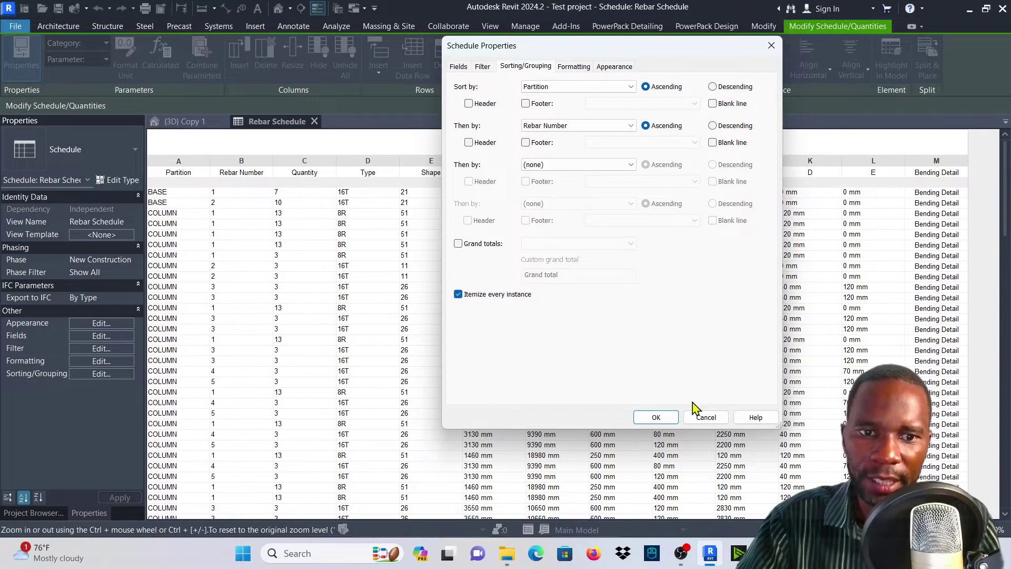
pyautogui.click(656, 418)
# - Turn off itemizing of every instance so the schedule groups identical bars by partition and rebar number
pyautogui.scroll(-2, 350, 300)
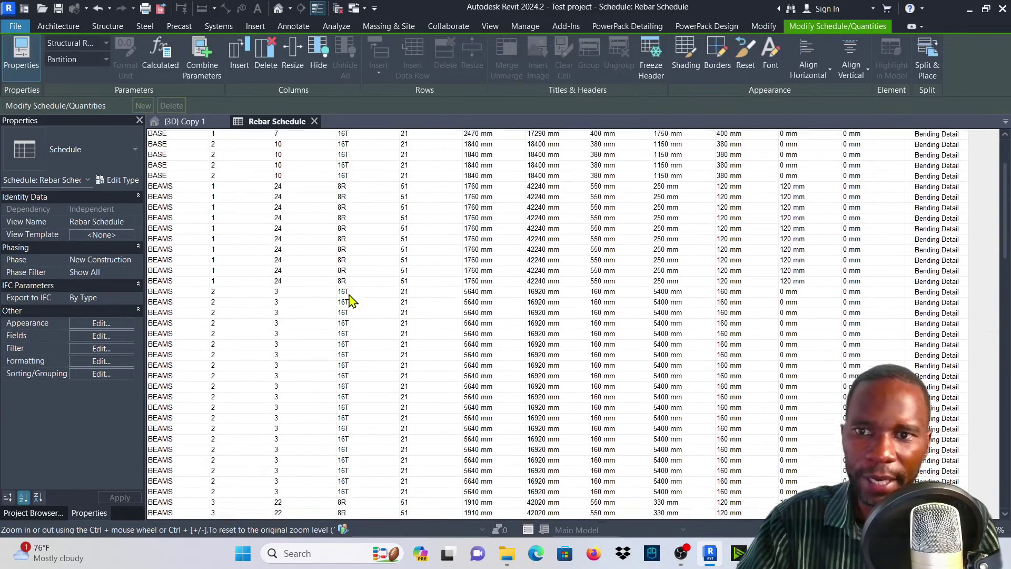
pyautogui.scroll(-5, 350, 300)
pyautogui.scroll(7, 345, 295)
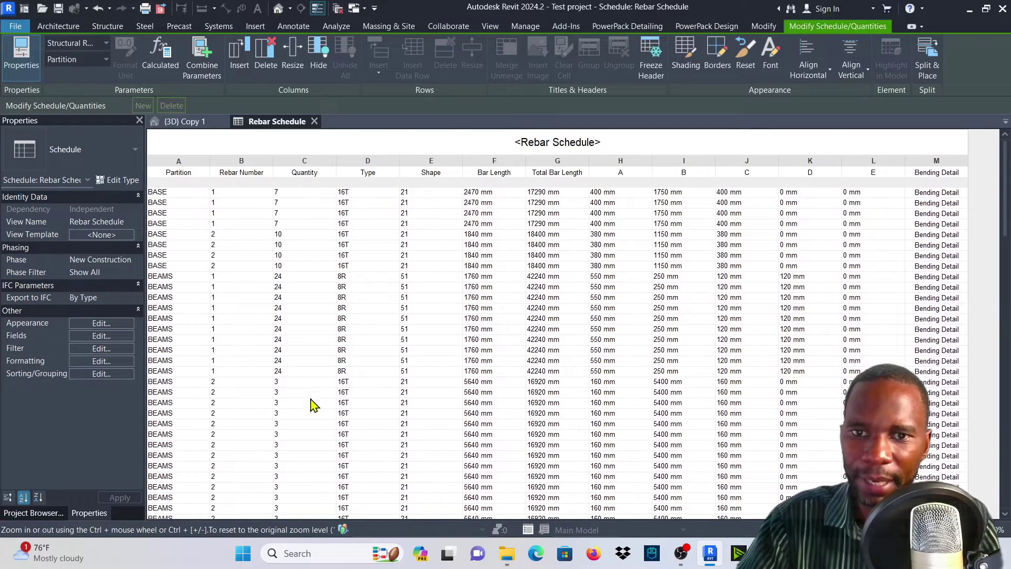
pyautogui.click(102, 362)
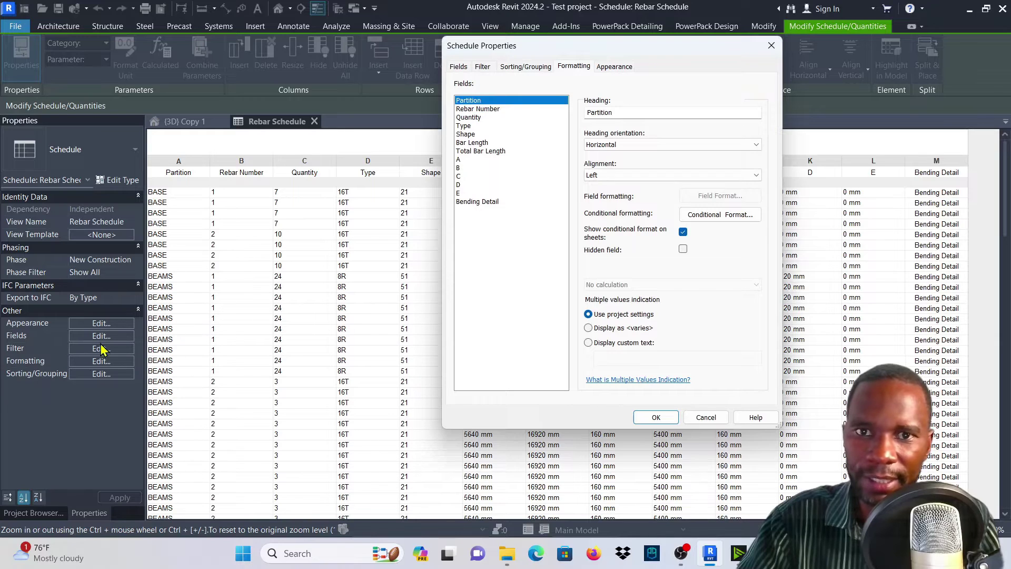
pyautogui.click(522, 68)
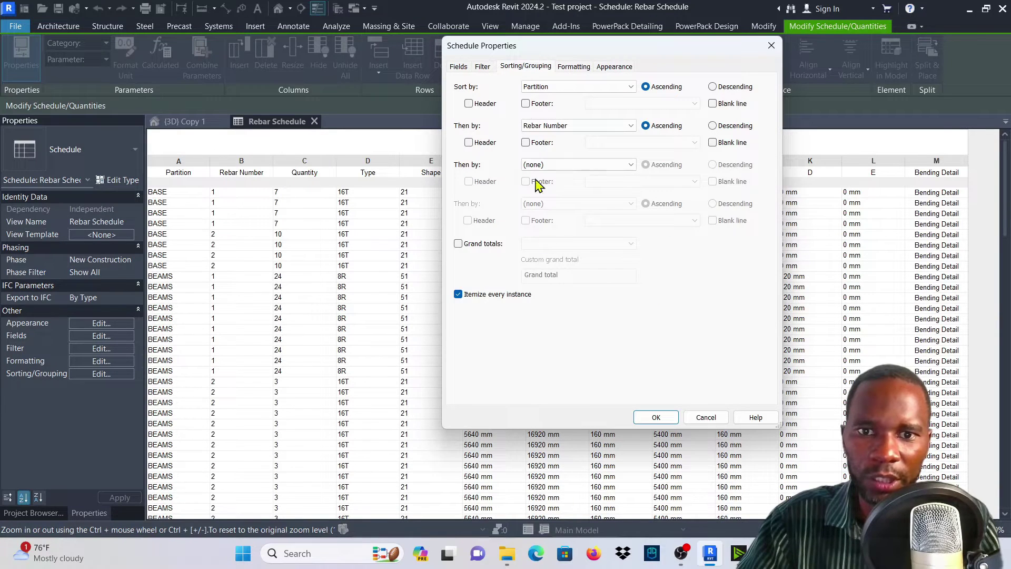
pyautogui.click(458, 295)
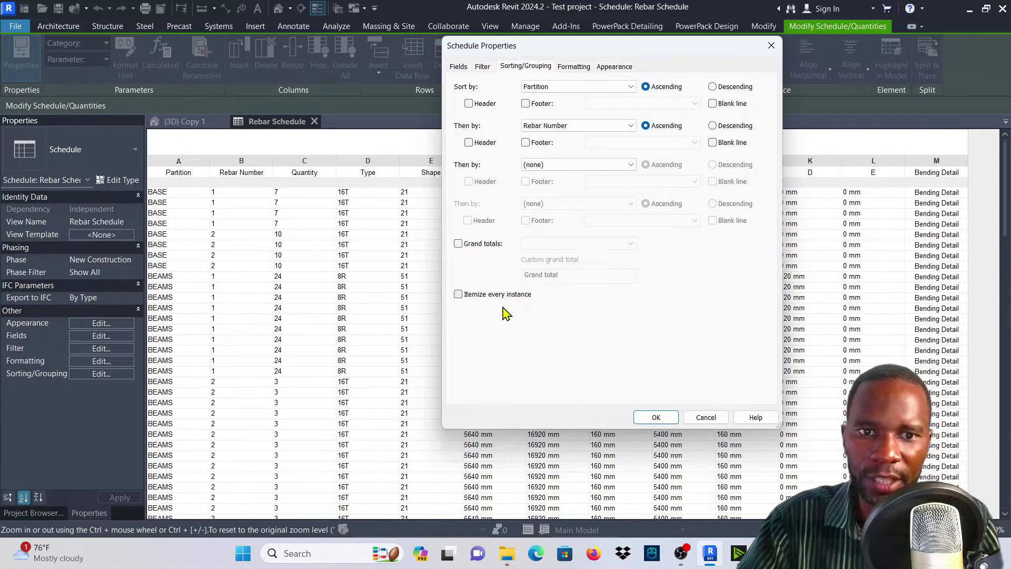
pyautogui.click(656, 419)
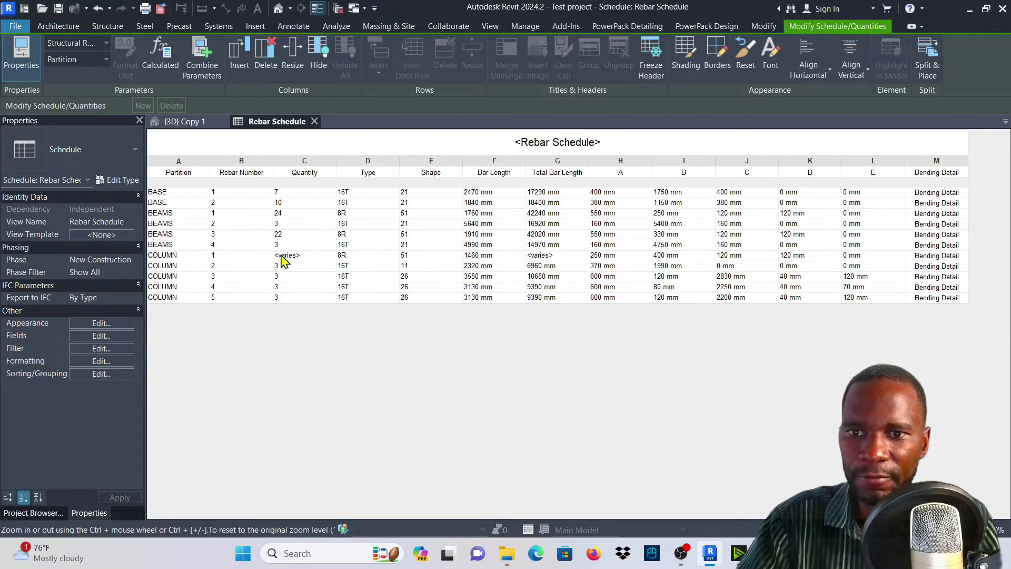
# - Add Quantity in ascending order as the third sorting level of the rebar schedule, after Rebar Number
pyautogui.click(101, 348)
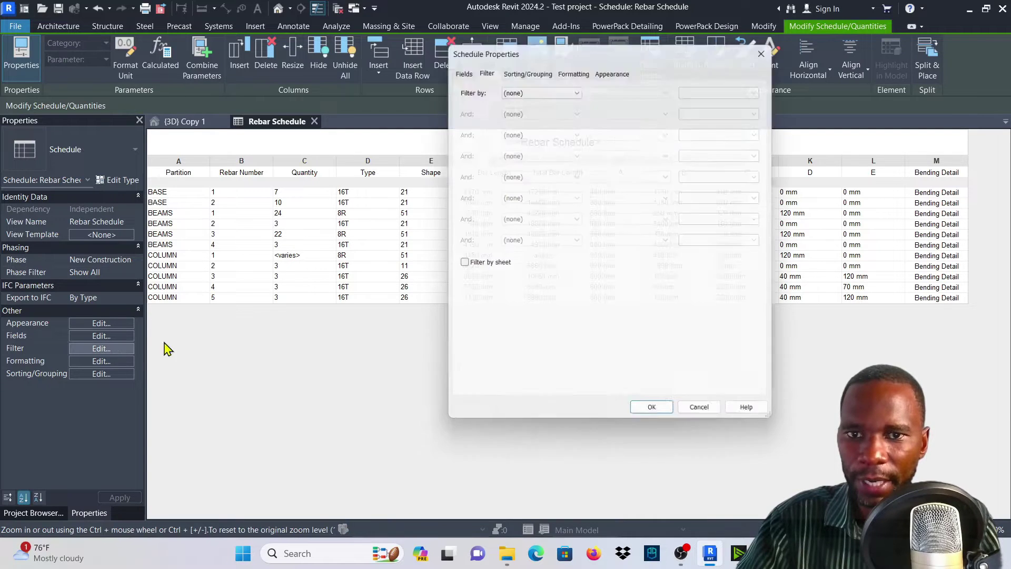
pyautogui.click(534, 68)
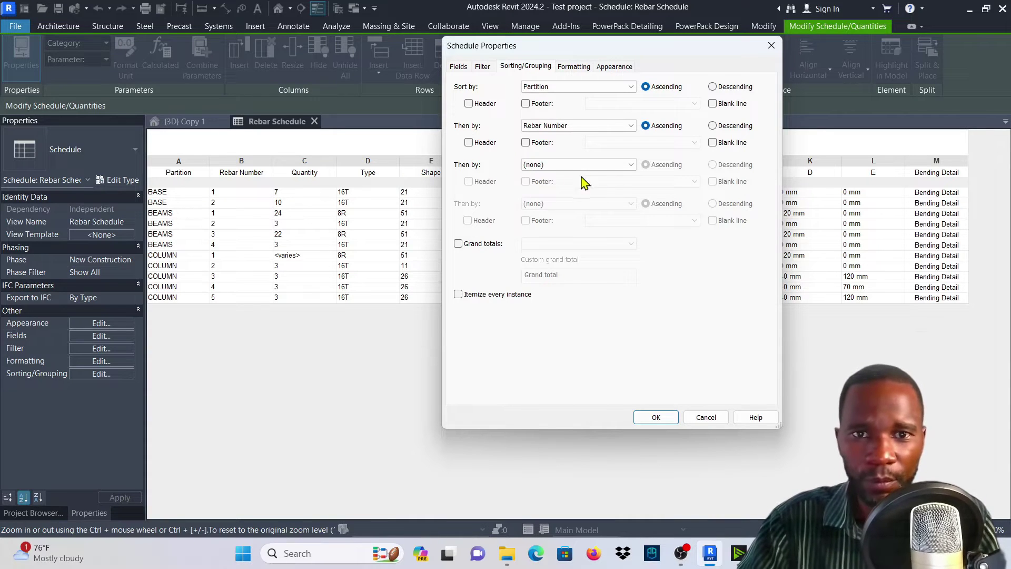
pyautogui.click(630, 165)
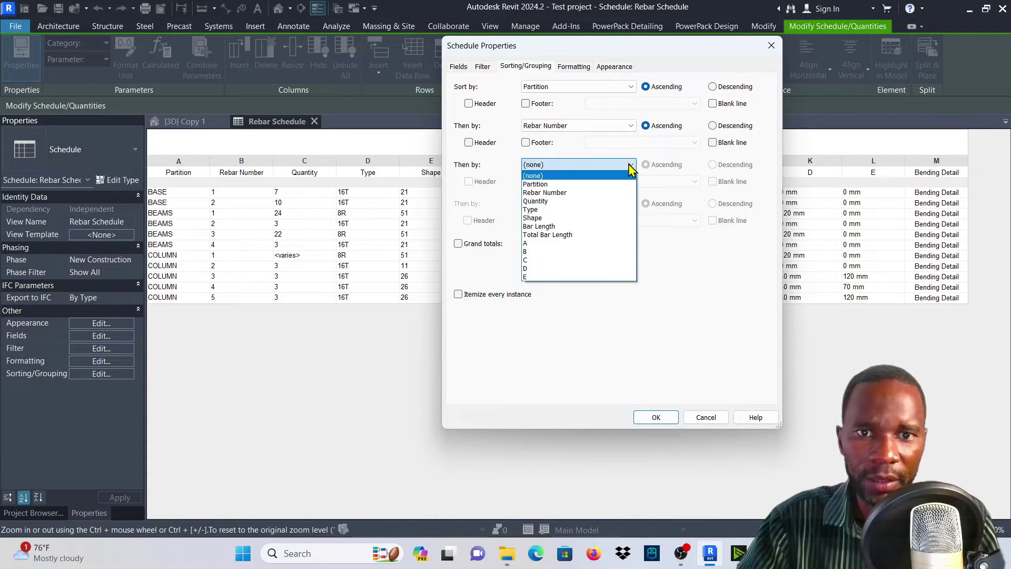
pyautogui.click(541, 201)
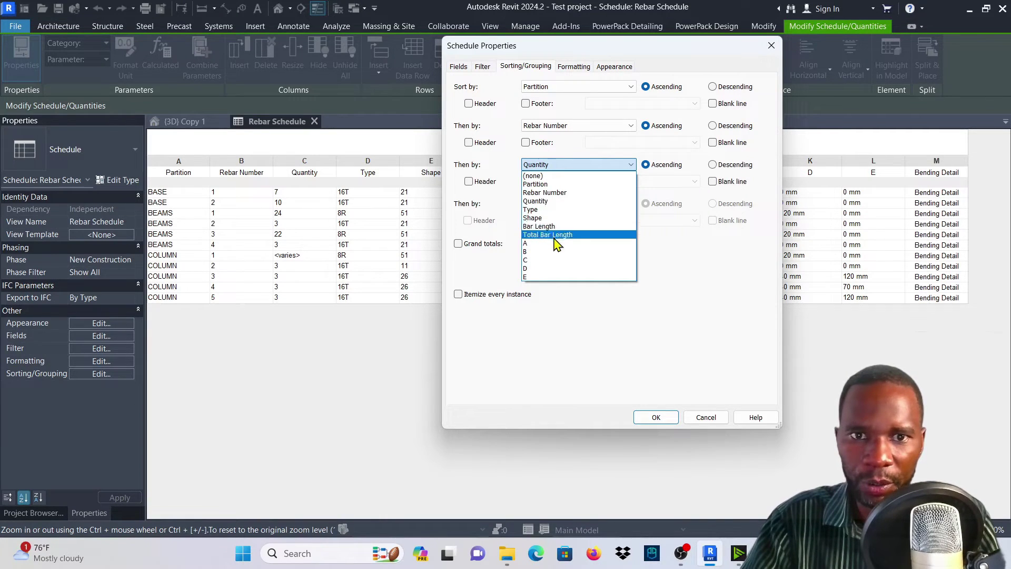
pyautogui.click(548, 200)
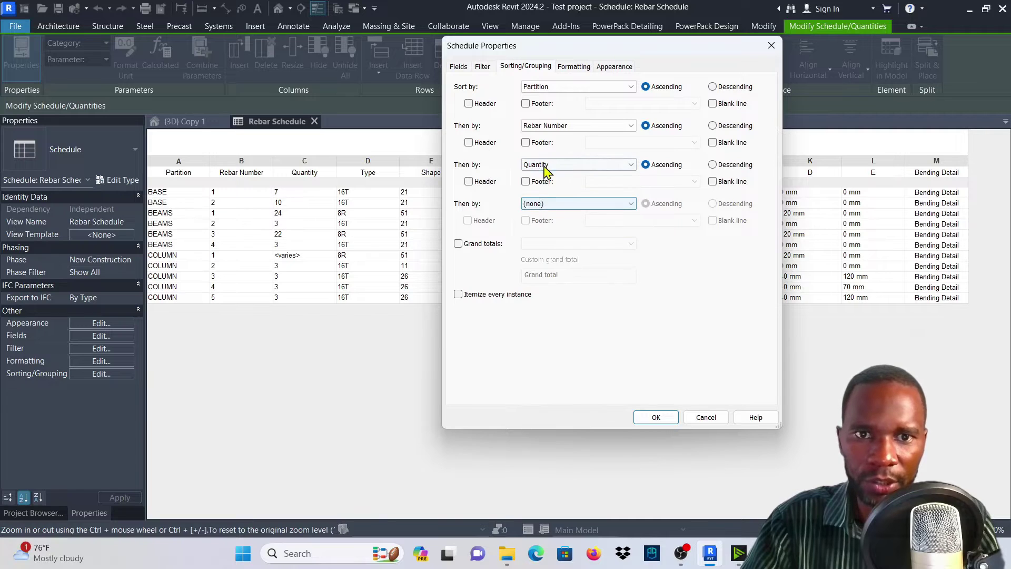
pyautogui.click(656, 417)
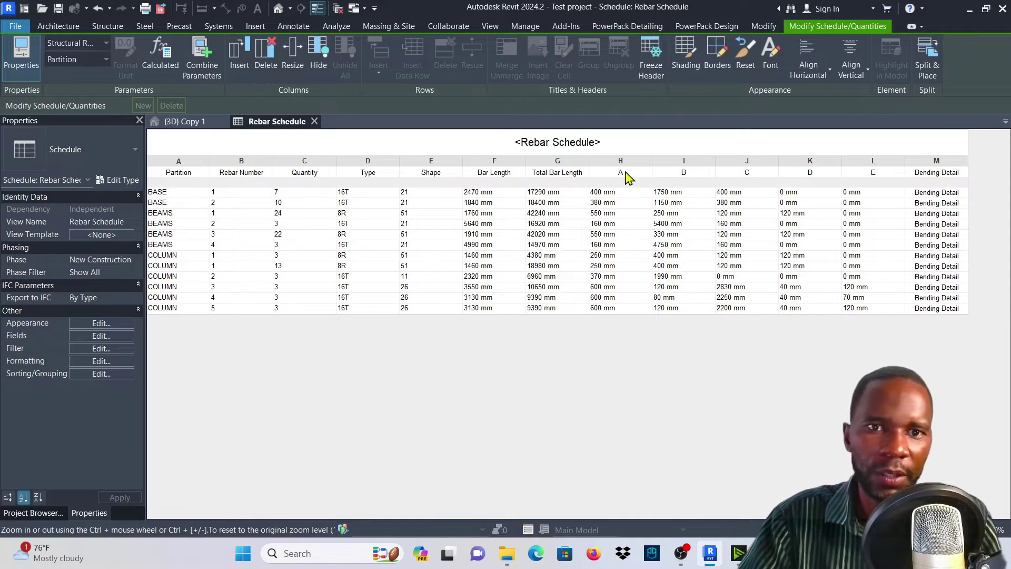
# - Rename the schedule title to BAR BENDING SCHEDULE
pyautogui.click(620, 148)
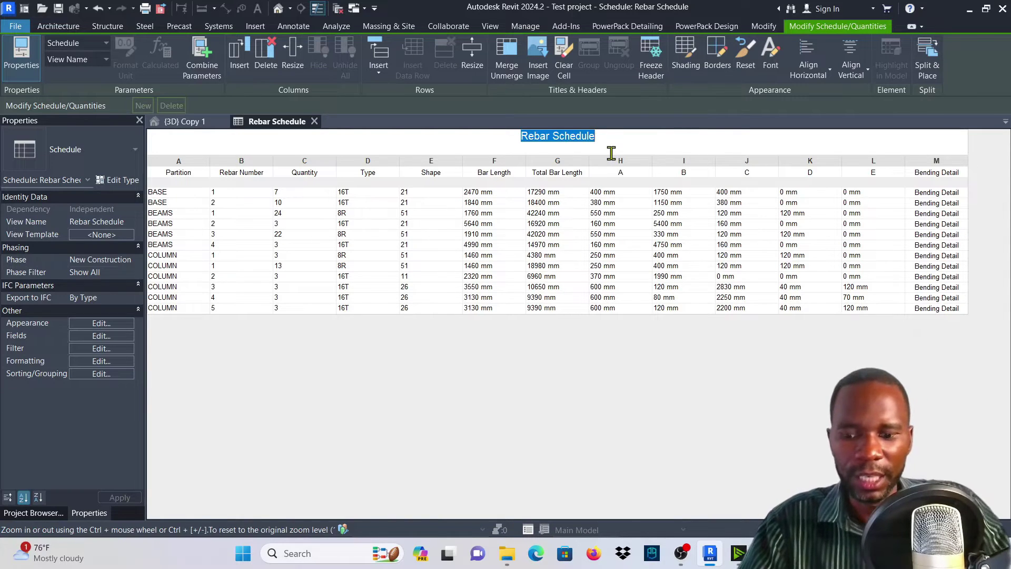
pyautogui.write('B')
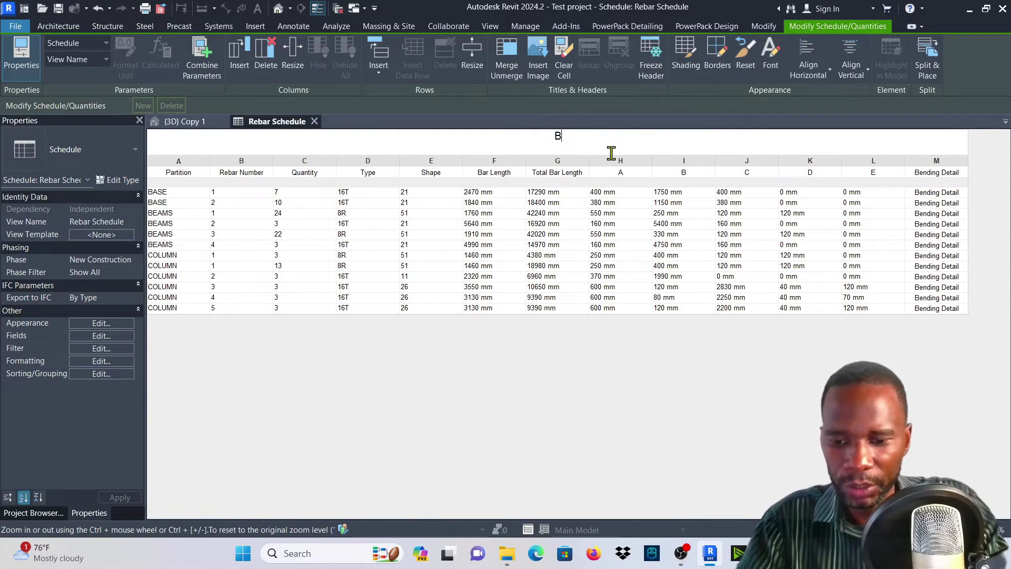
pyautogui.write('AR B')
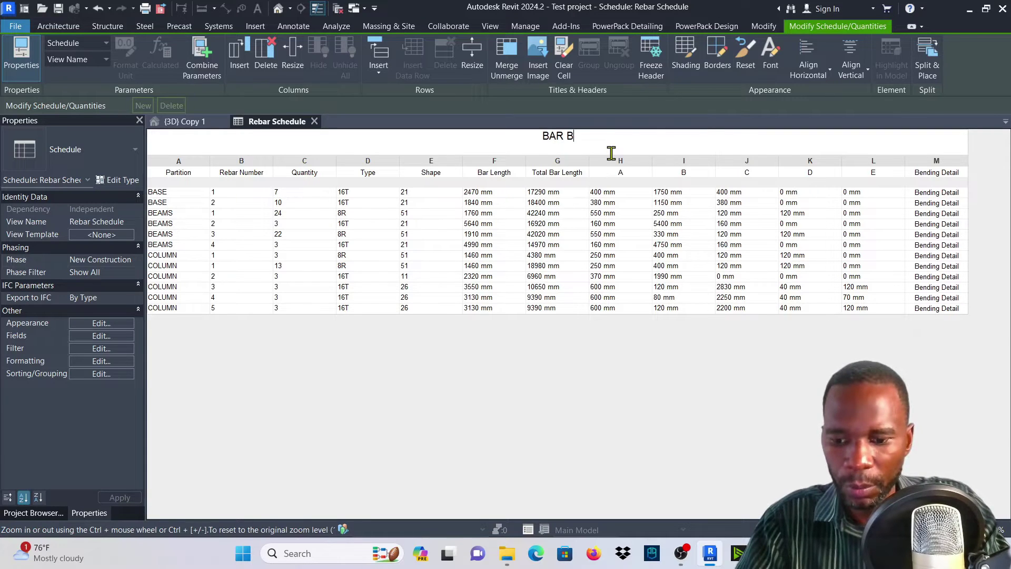
pyautogui.write('ENDING ')
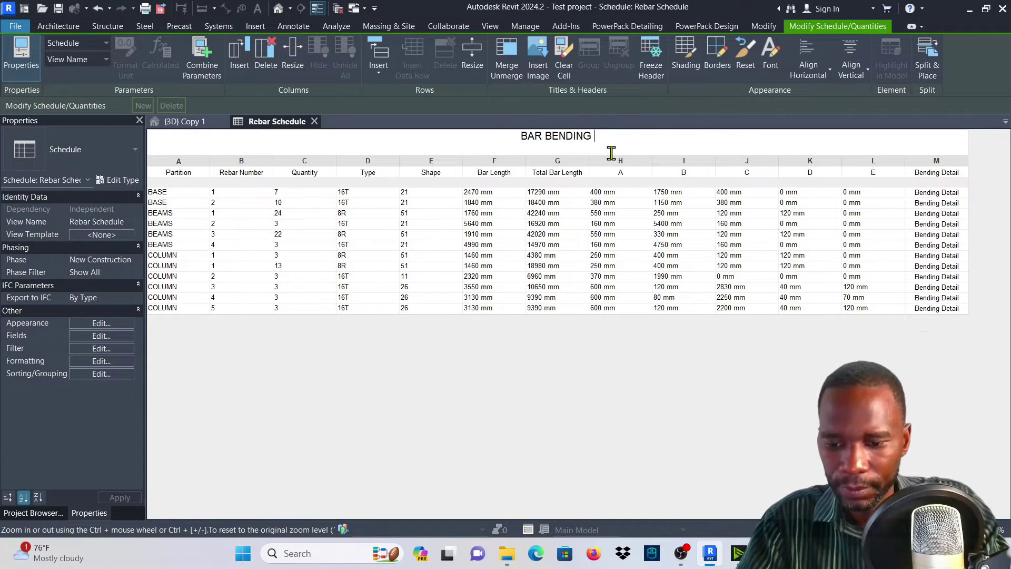
pyautogui.write('SCHEDULE')
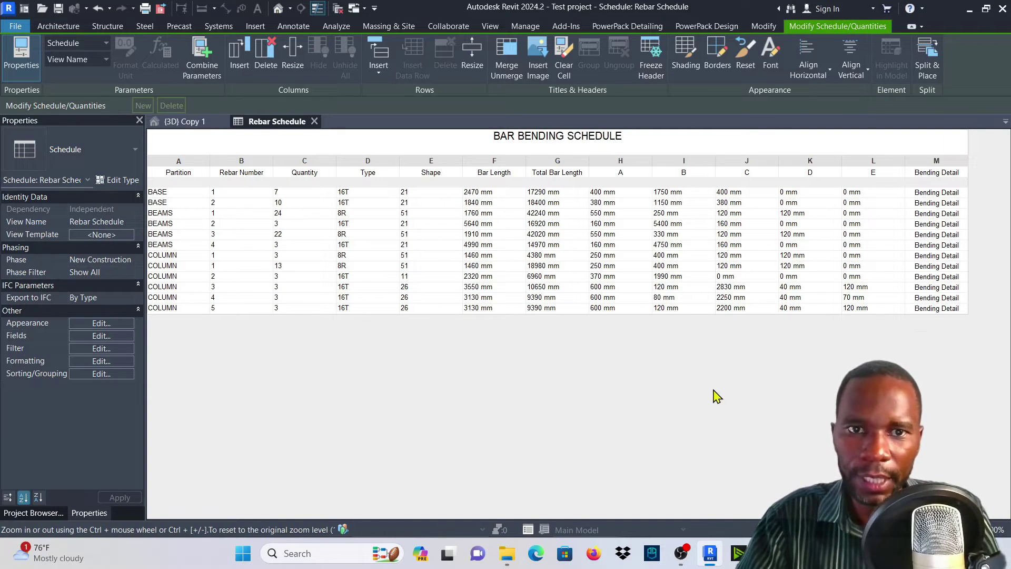
# - Rename the Partition column heading to MEMBER
pyautogui.click(199, 174)
pyautogui.moveTo(199, 170); pyautogui.dragTo(153, 170)
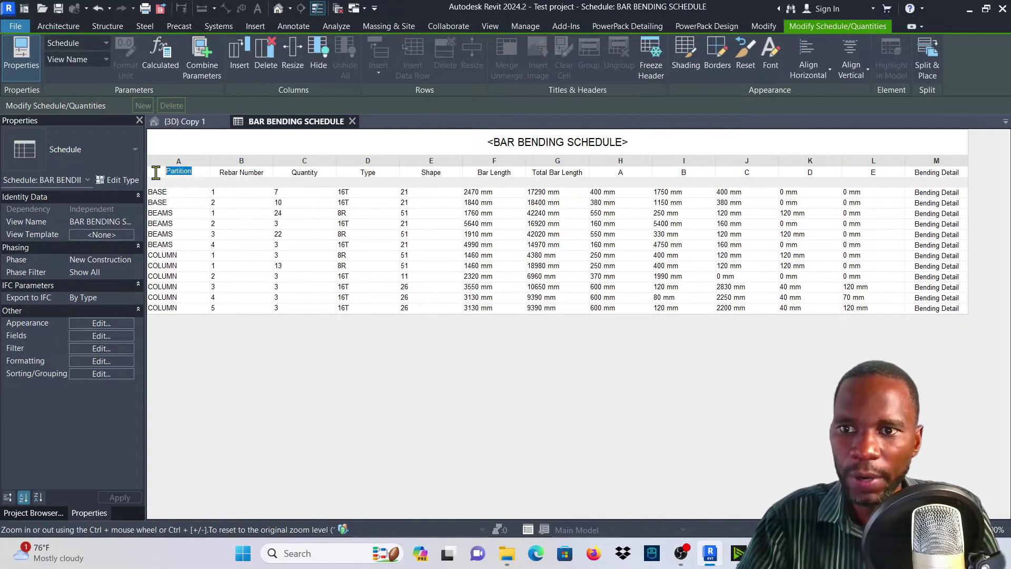
pyautogui.click(196, 173)
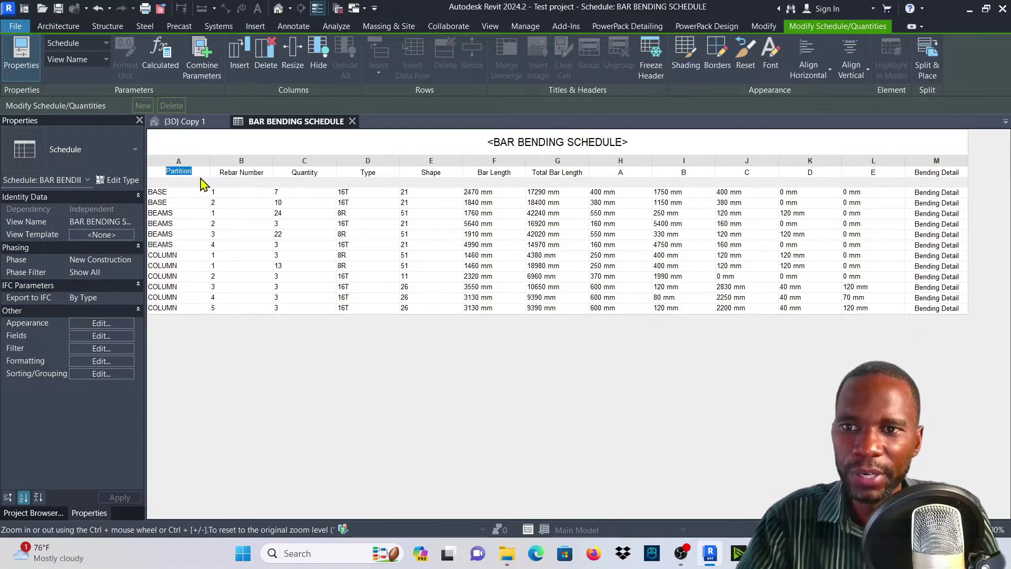
pyautogui.moveTo(199, 175); pyautogui.dragTo(162, 172)
pyautogui.write('ME')
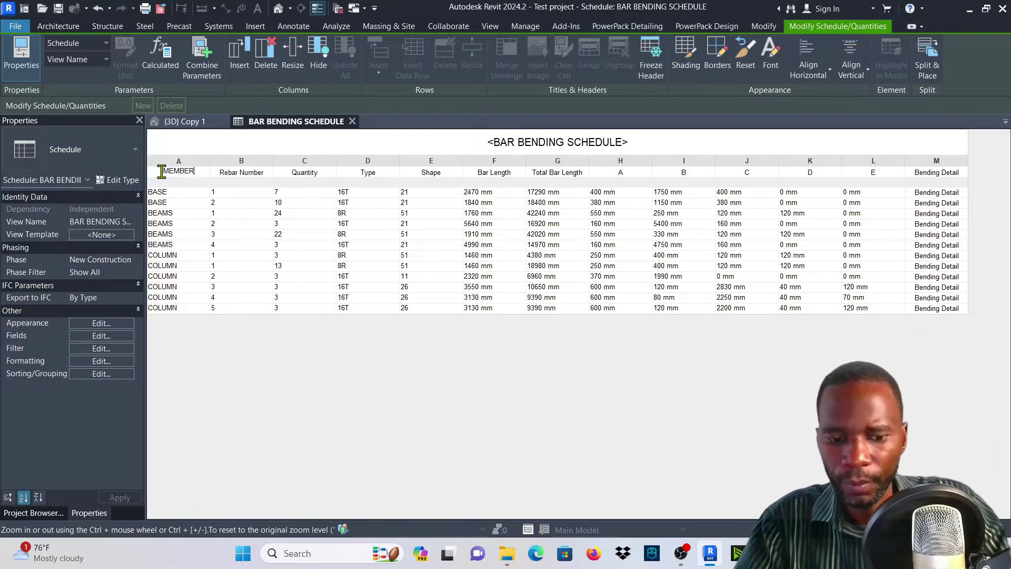
pyautogui.write('MBER')
pyautogui.press('Return')
# - Rename the Rebar Number column heading to BAR MARK and the Quantity heading to QTY
pyautogui.moveTo(274, 174); pyautogui.dragTo(185, 178)
pyautogui.click(268, 174)
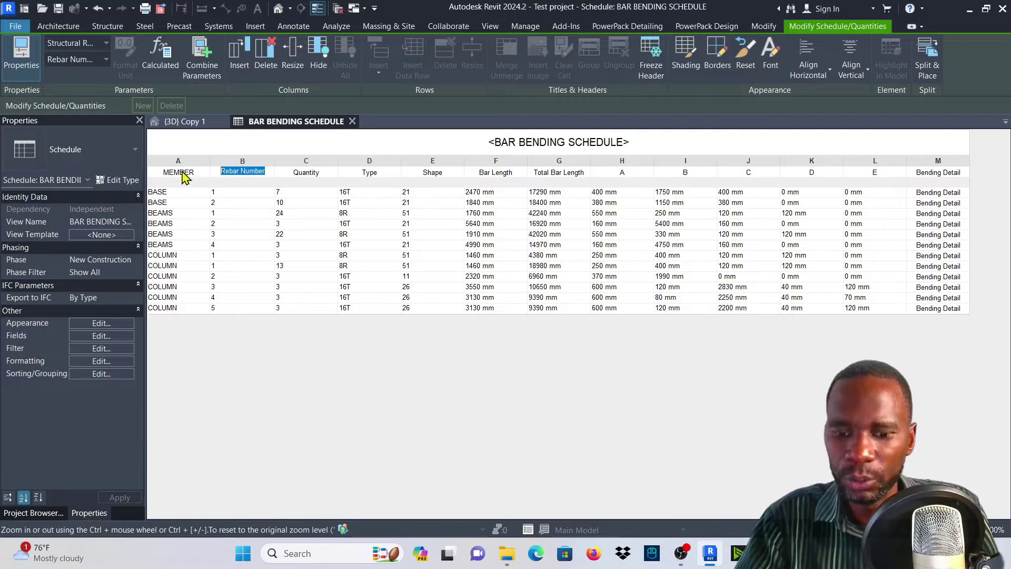
pyautogui.write('BAR')
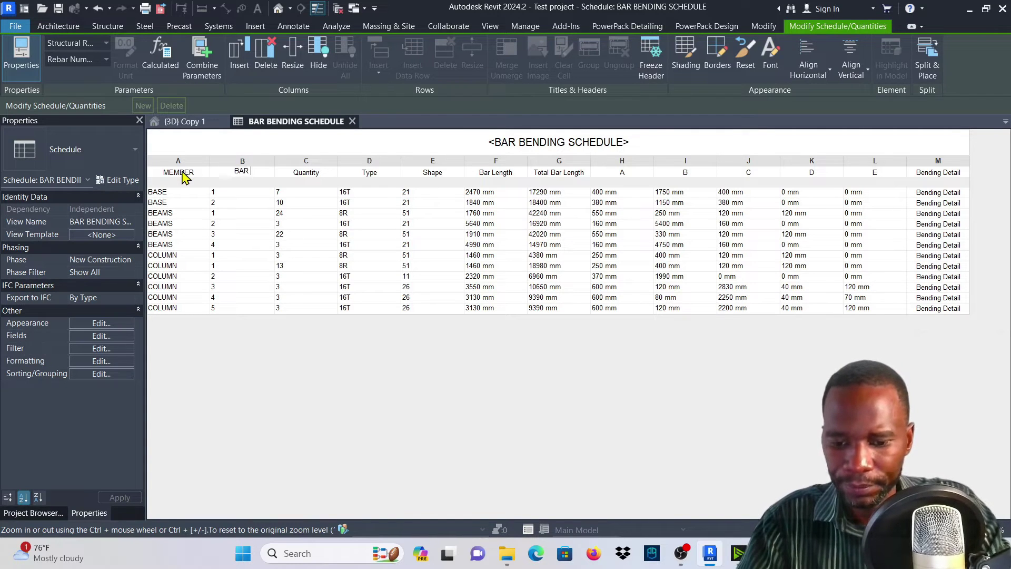
pyautogui.write(' MARK')
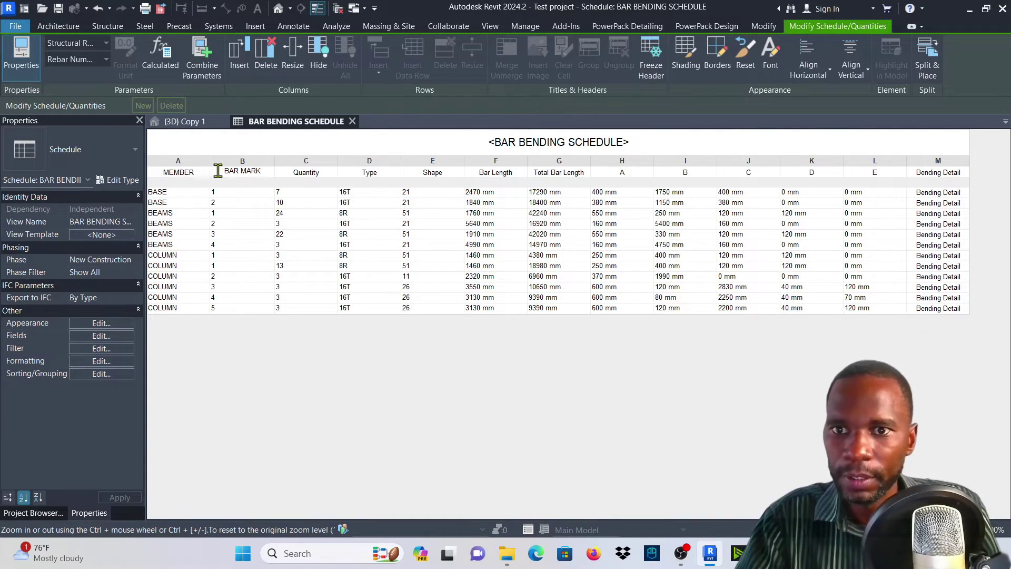
pyautogui.click(324, 172)
pyautogui.moveTo(322, 172); pyautogui.dragTo(286, 174)
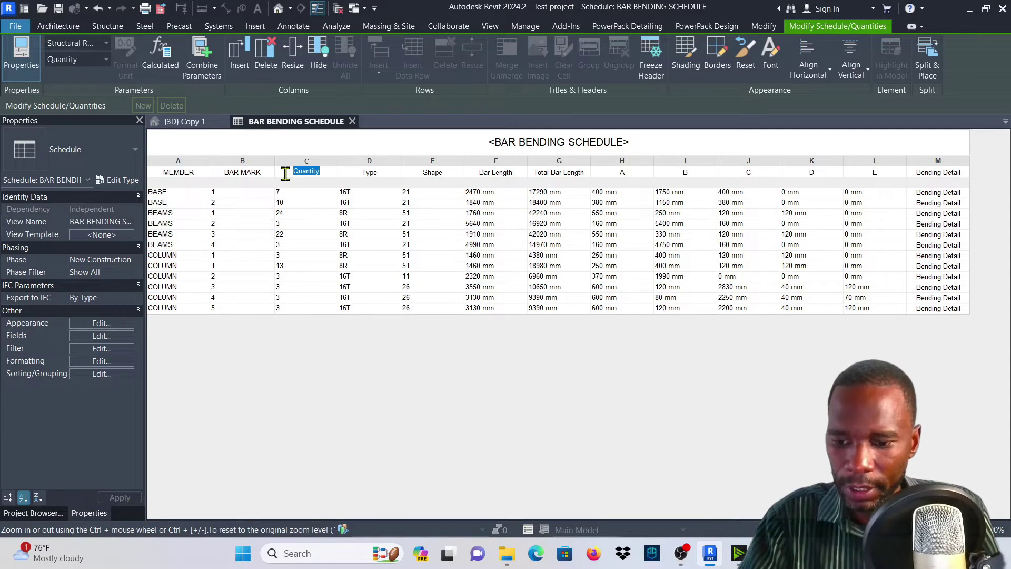
pyautogui.write('QTY')
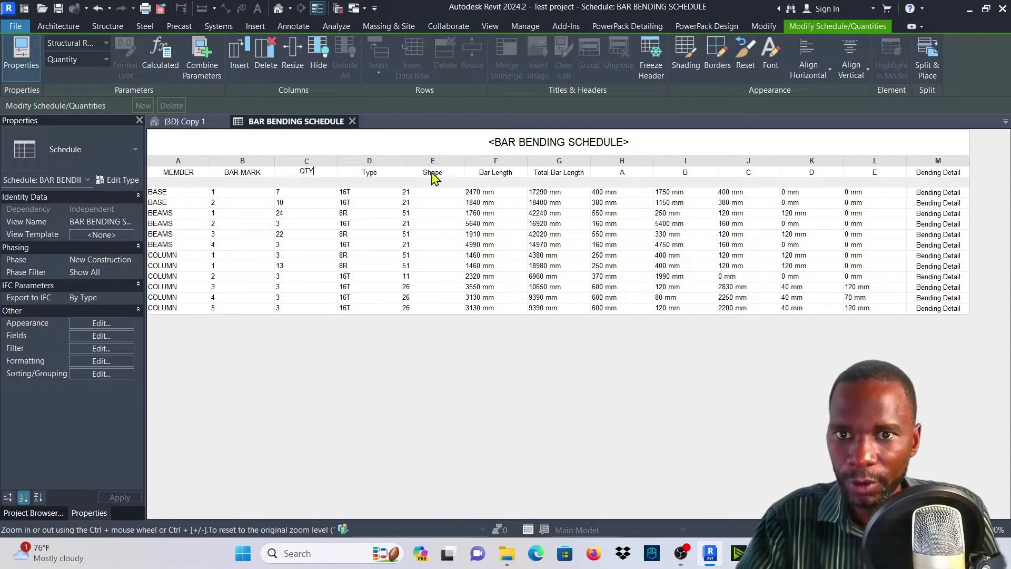
# - Rename the Type, Shape, Bar Length and Total Bar Length headings to TYPE & SIZE, SHAPE, BAR LENGTH and TOTAL
pyautogui.click(387, 174)
pyautogui.moveTo(387, 172); pyautogui.dragTo(362, 172)
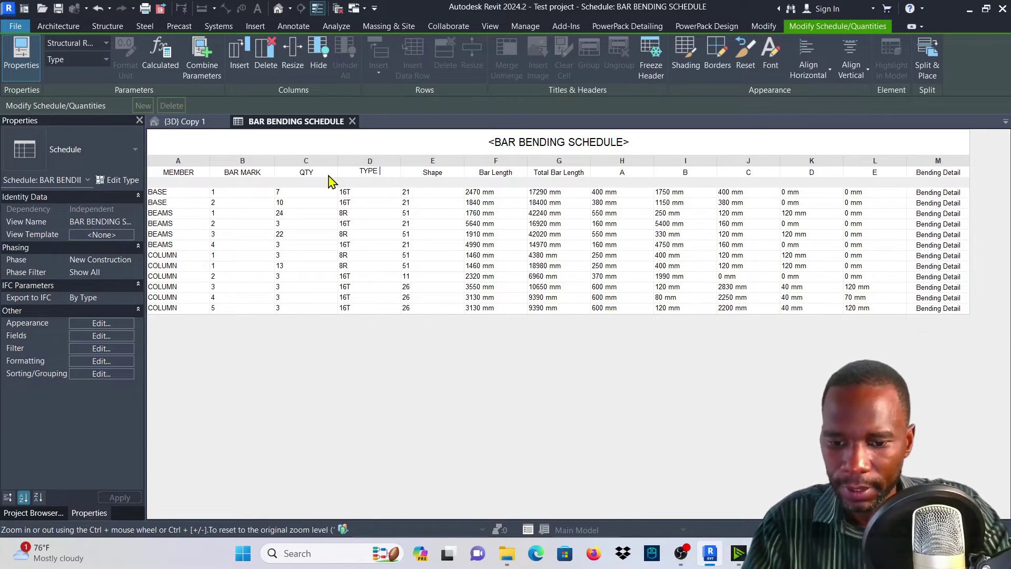
pyautogui.write('TYPE & SIZ')
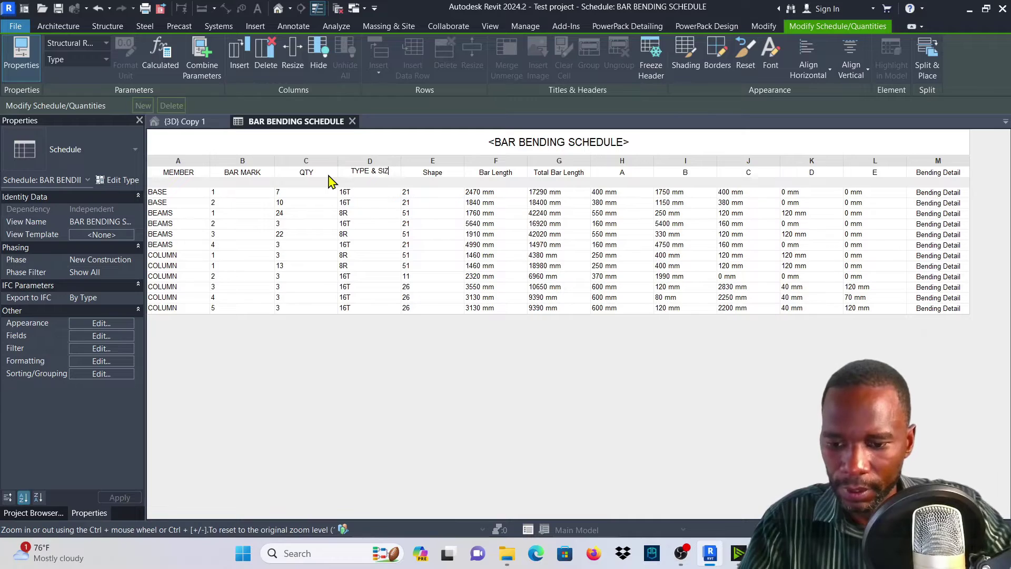
pyautogui.write('E')
pyautogui.click(452, 174)
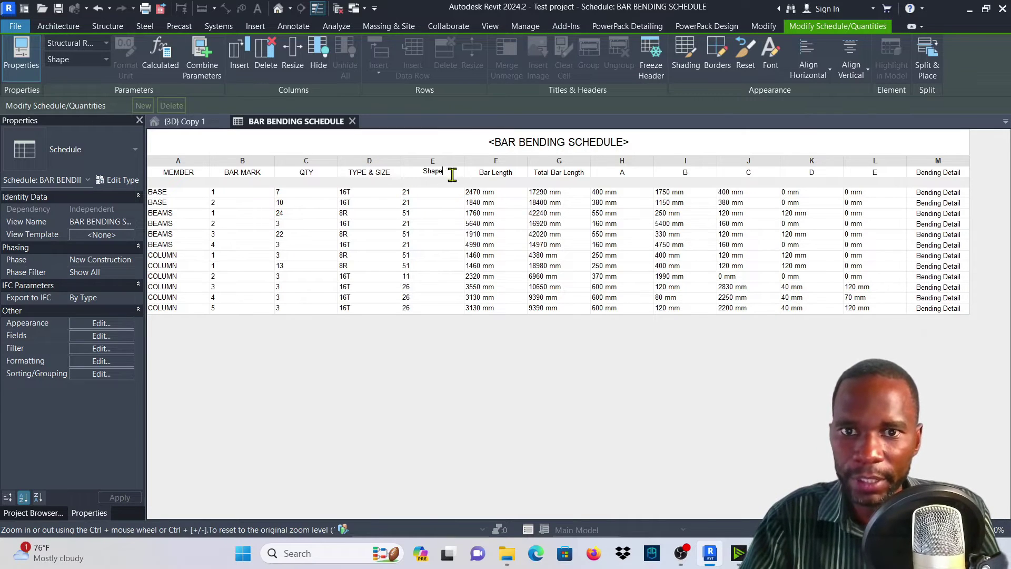
pyautogui.moveTo(452, 174); pyautogui.dragTo(405, 171)
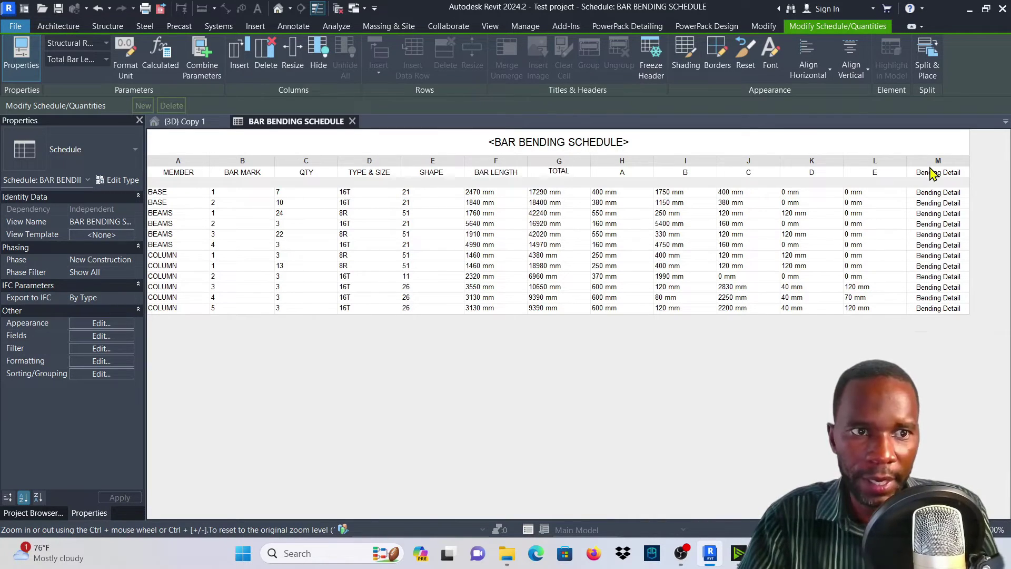
# - Rename the last column heading to BENDING DETAIL in capitals
pyautogui.click(928, 172)
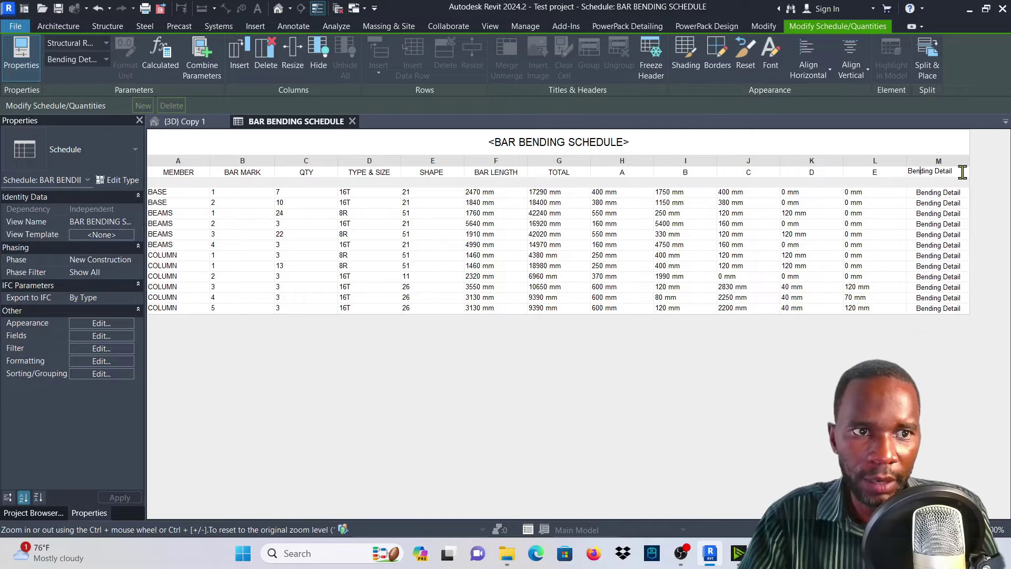
pyautogui.moveTo(963, 172); pyautogui.dragTo(904, 172)
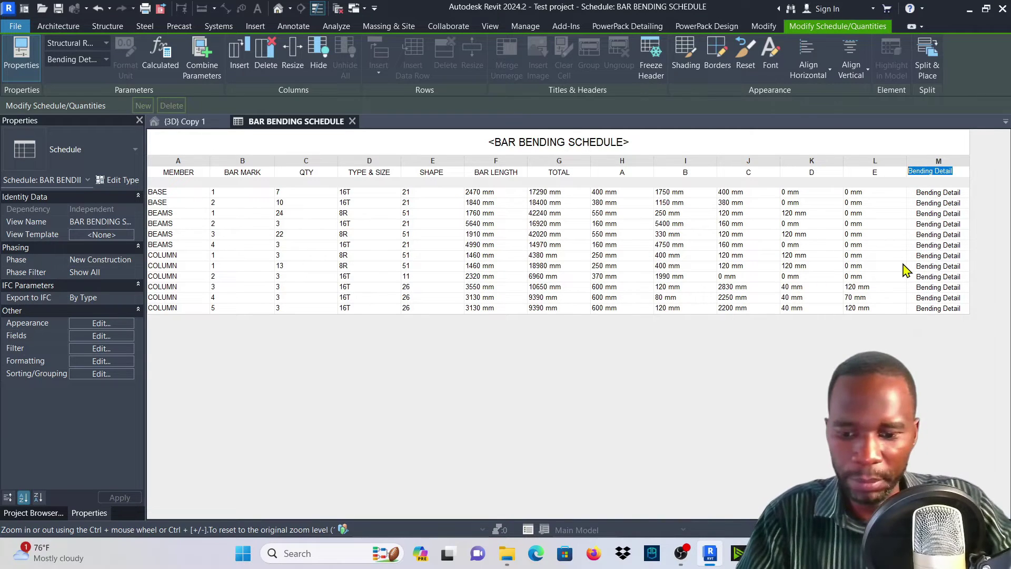
pyautogui.write('BENDI')
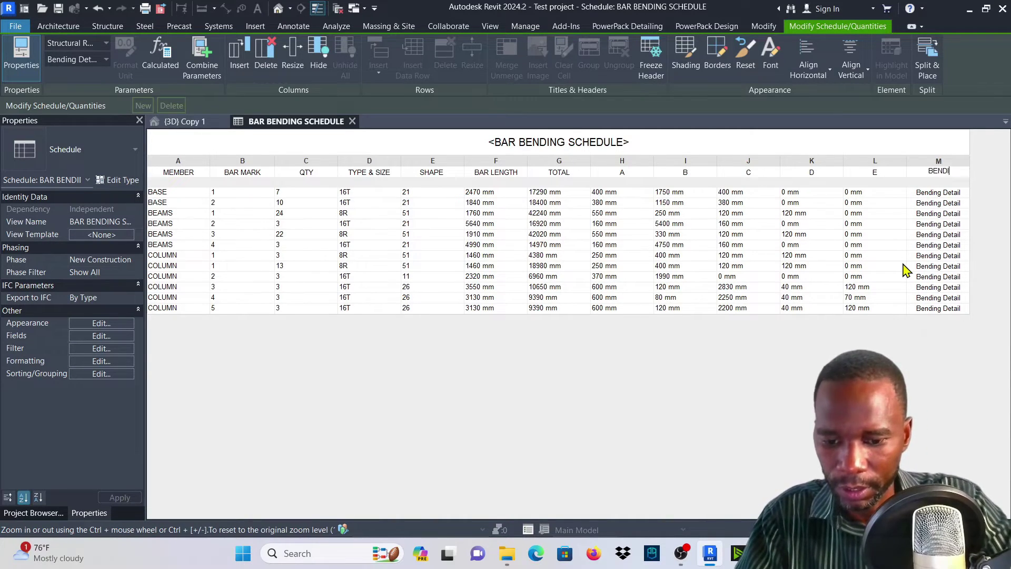
pyautogui.write('NG DETAIL')
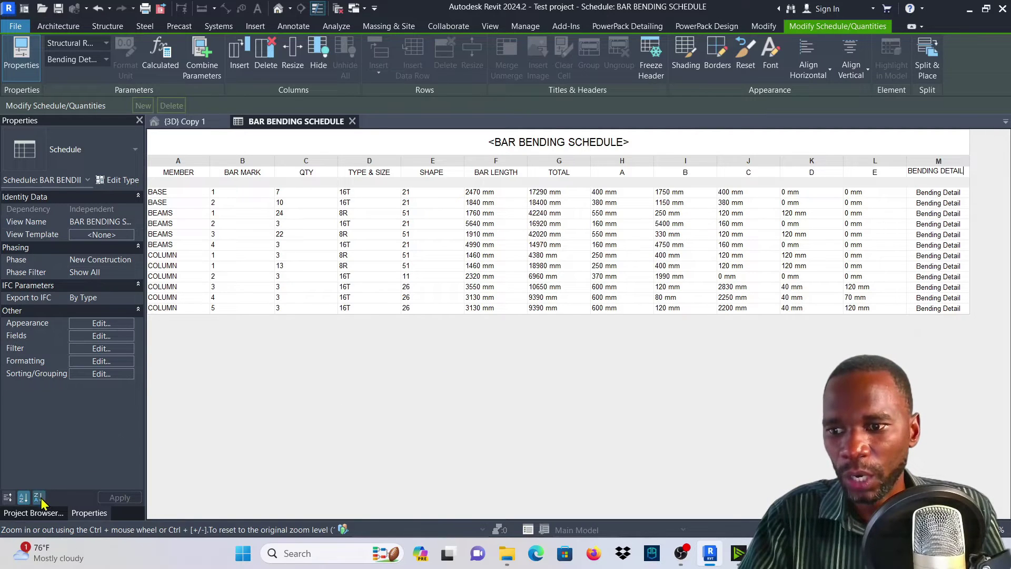
# - Create a new sheet with the A1 metric title block
pyautogui.click(33, 513)
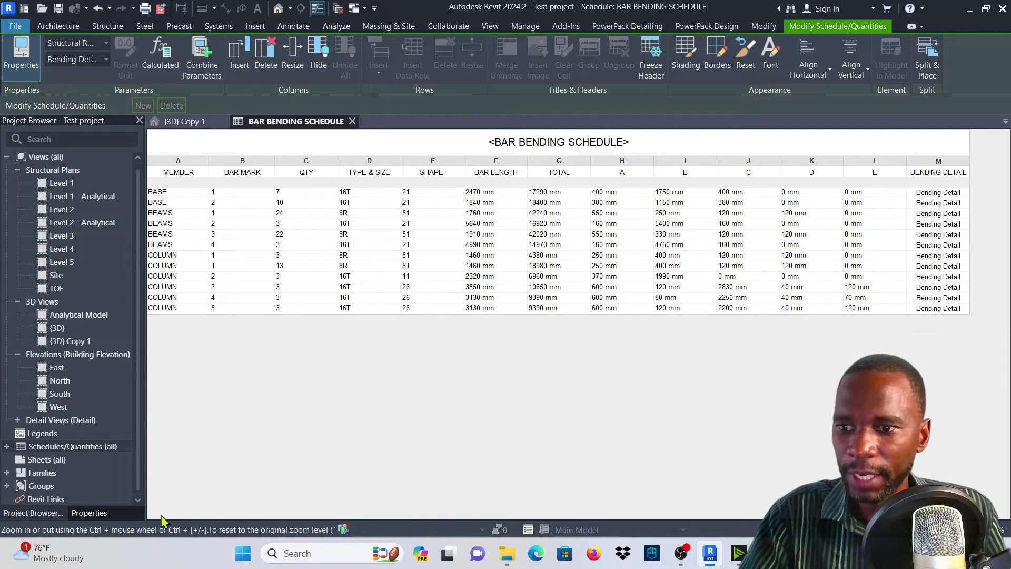
pyautogui.click(45, 462)
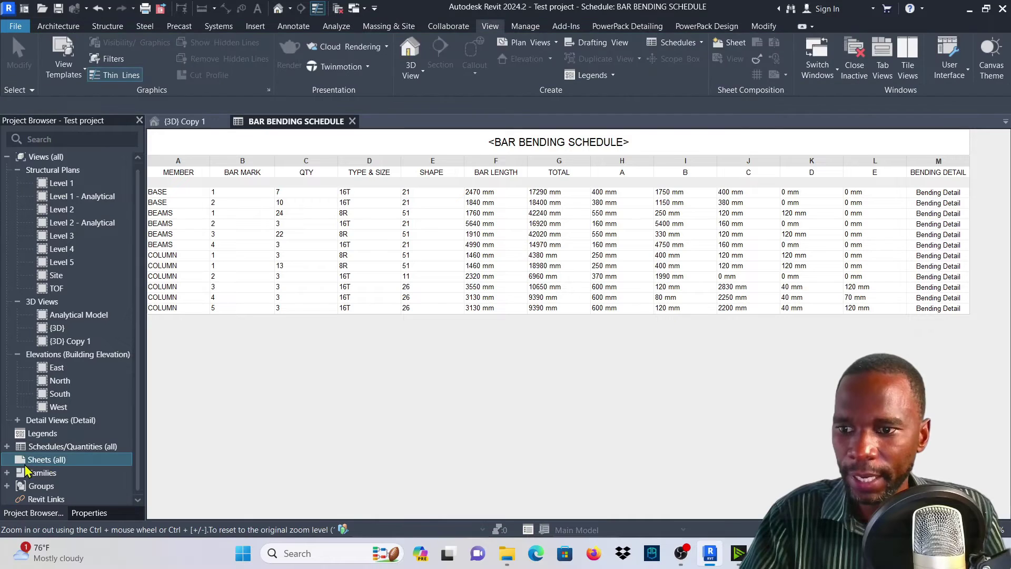
pyautogui.rightClick(58, 463)
pyautogui.click(103, 383)
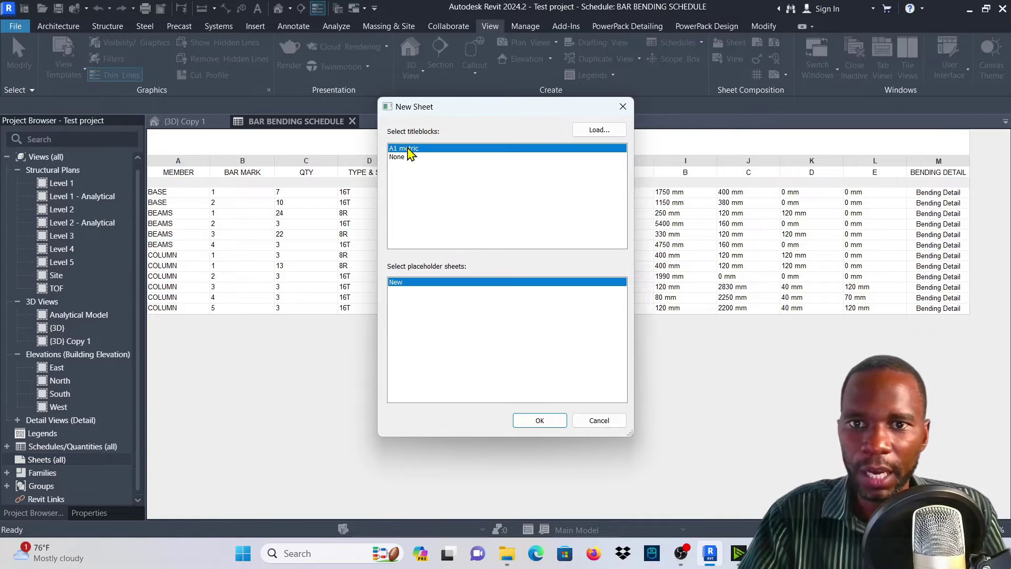
pyautogui.click(537, 421)
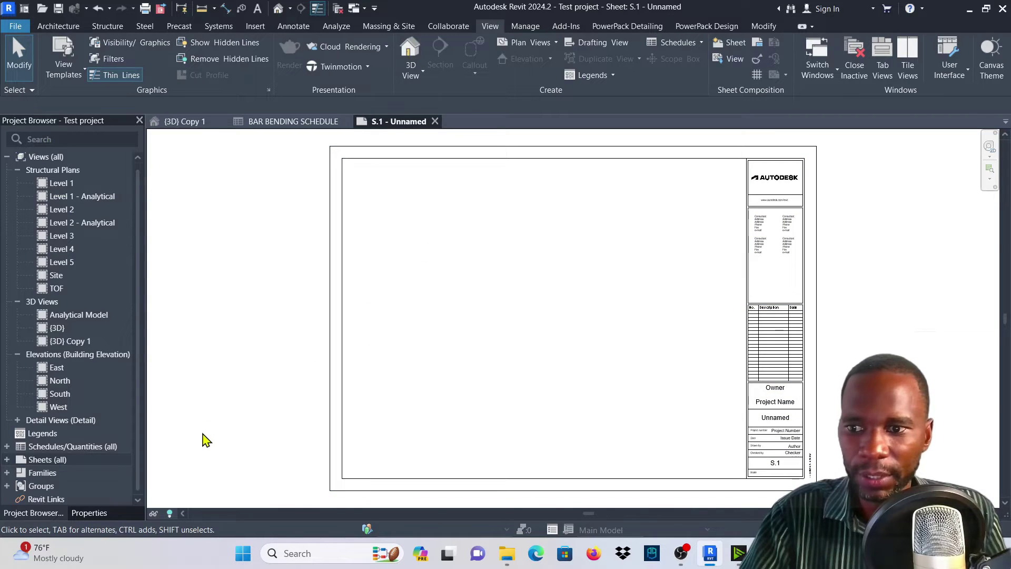
# - Place the BAR BENDING SCHEDULE in the upper-left area of sheet S.1 and deselect it
pyautogui.click(7, 447)
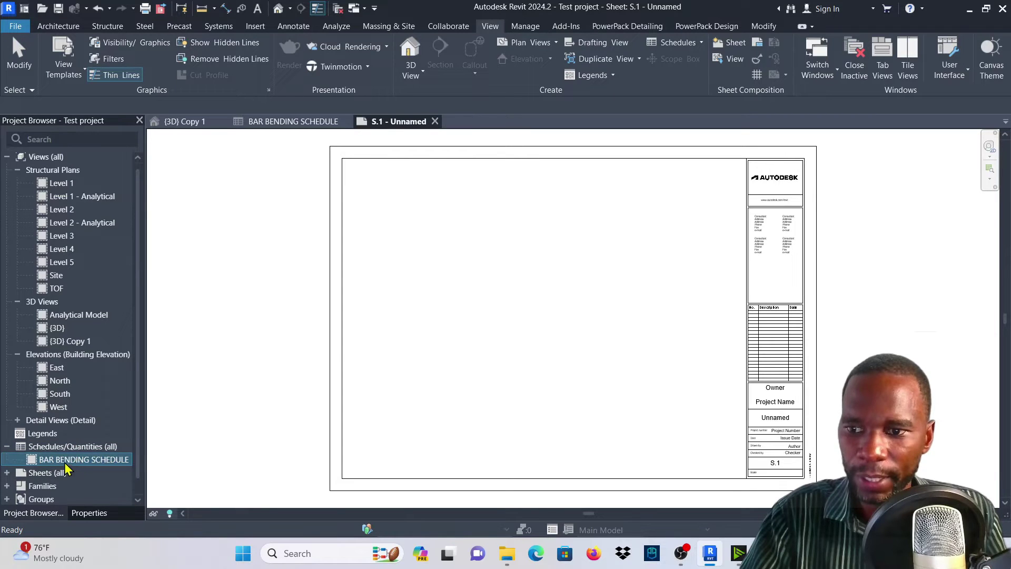
pyautogui.moveTo(64, 466); pyautogui.dragTo(472, 246)
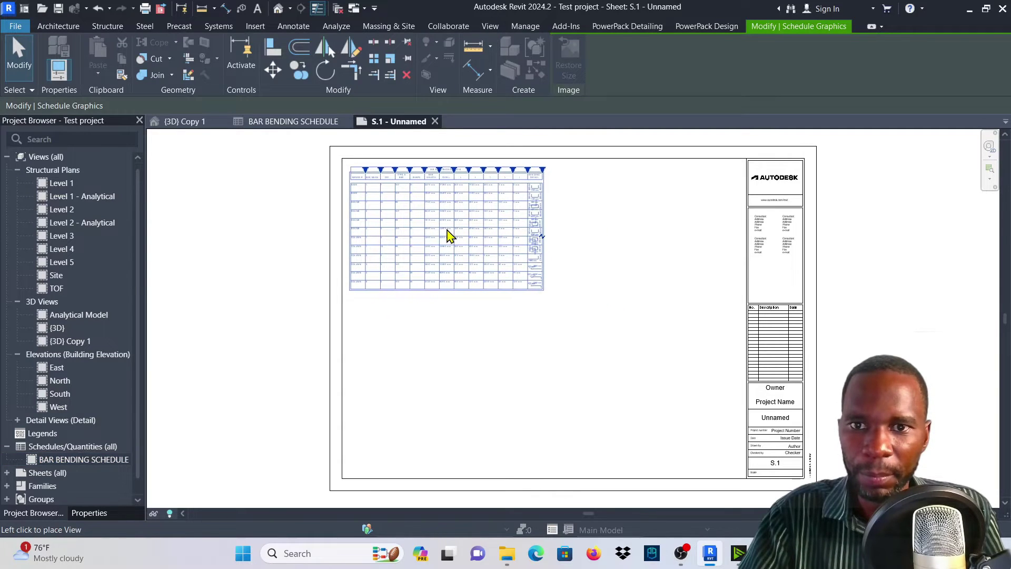
pyautogui.click(449, 232)
pyautogui.scroll(5, 440, 181)
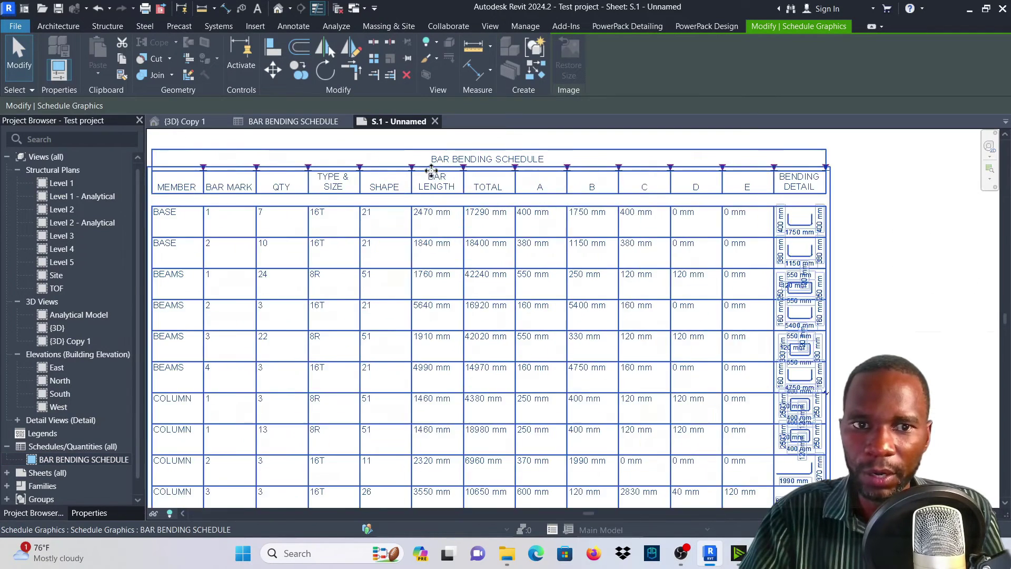
pyautogui.click(877, 208)
pyautogui.scroll(-3, 722, 244)
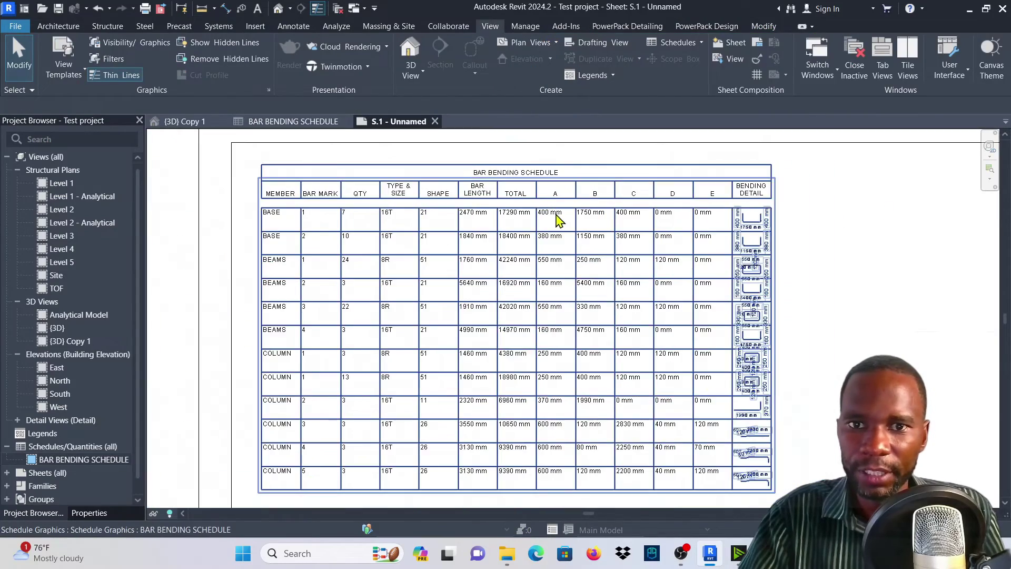
# - Examine the bending detail column of the placed bar bending schedule for the legibility of its shape dimensions
pyautogui.scroll(5, 745, 245)
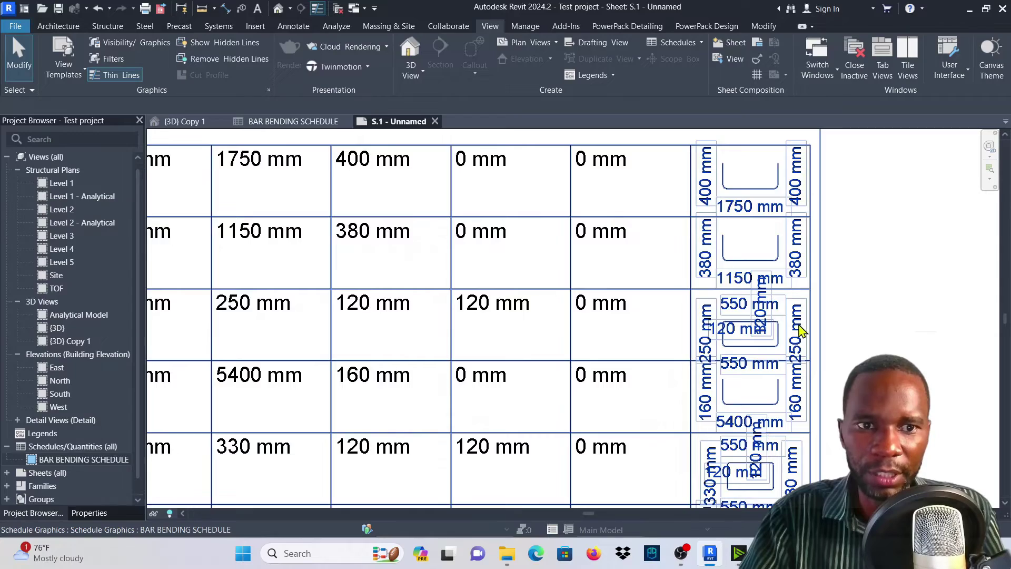
pyautogui.scroll(-4, 681, 309)
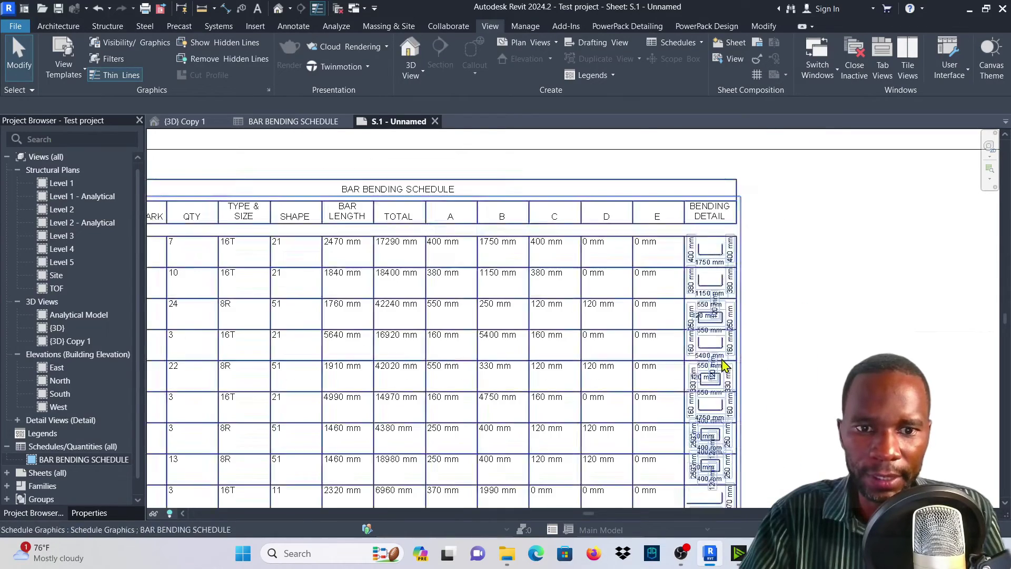
pyautogui.scroll(-2, 726, 366)
pyautogui.scroll(2, 659, 445)
pyautogui.scroll(-3, 610, 327)
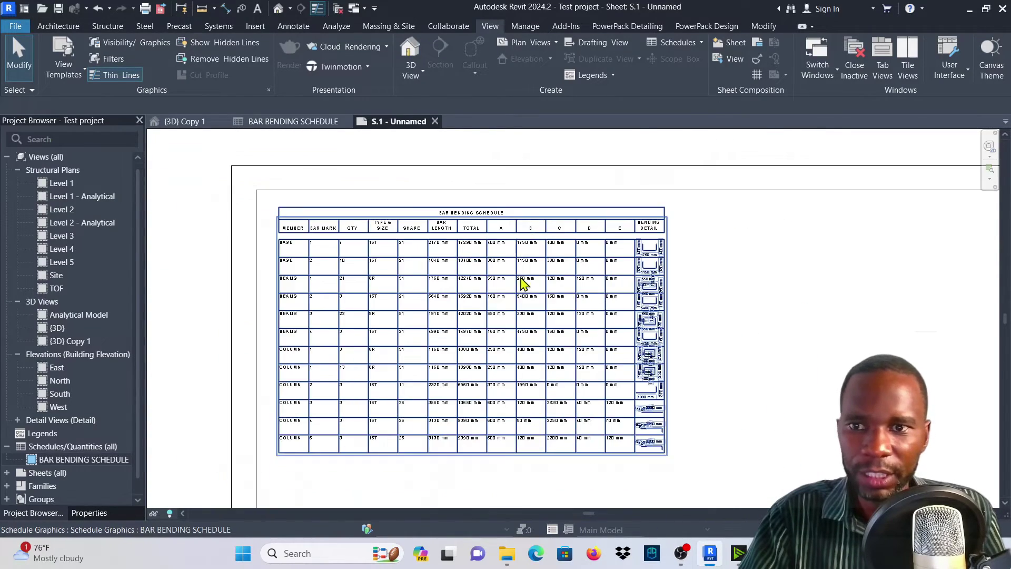
pyautogui.scroll(2, 490, 274)
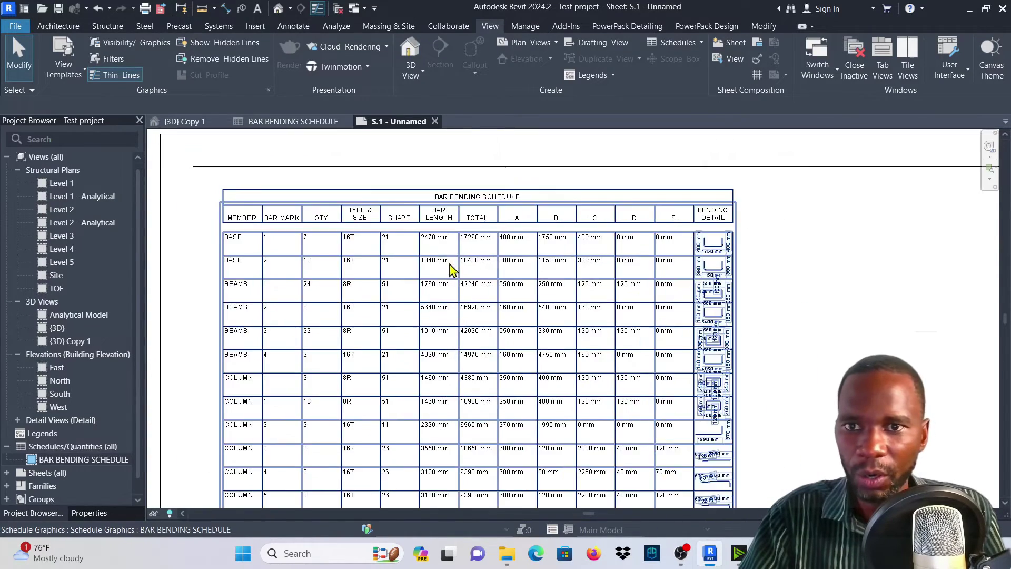
# - In the bar bending schedule, set the Bending Detail field's rebar shape parameters to Show names
pyautogui.click(294, 126)
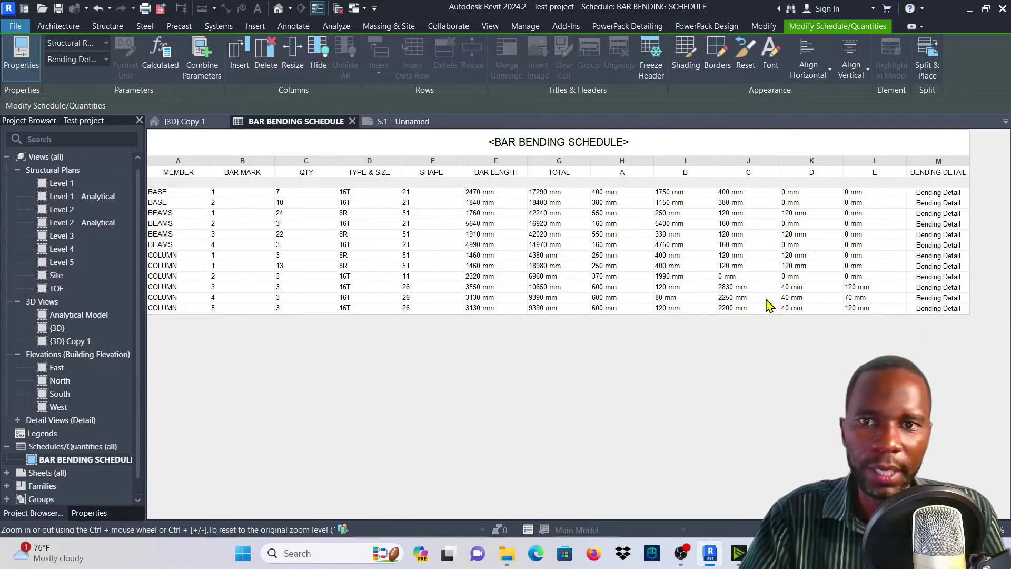
pyautogui.click(89, 513)
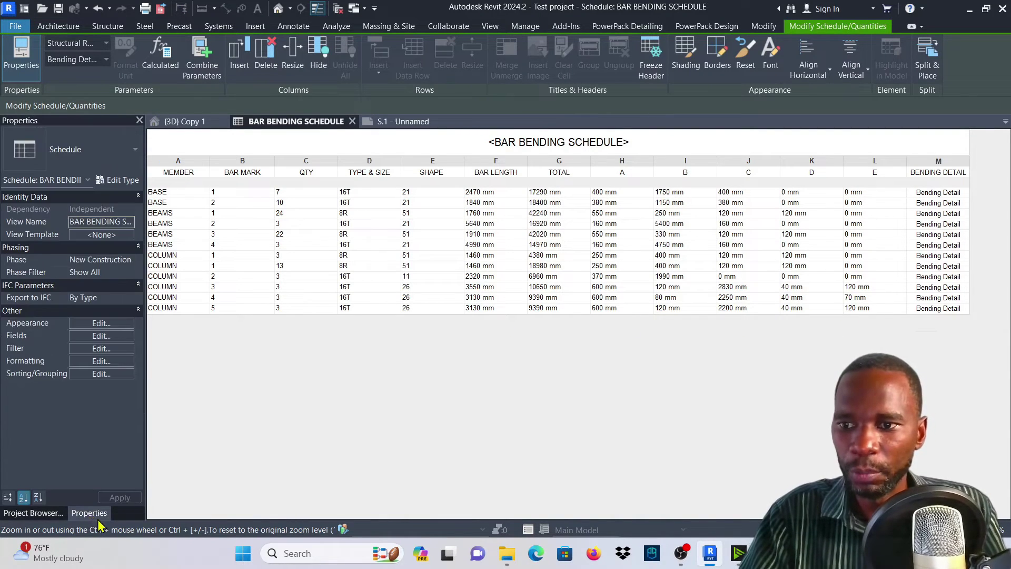
pyautogui.click(102, 362)
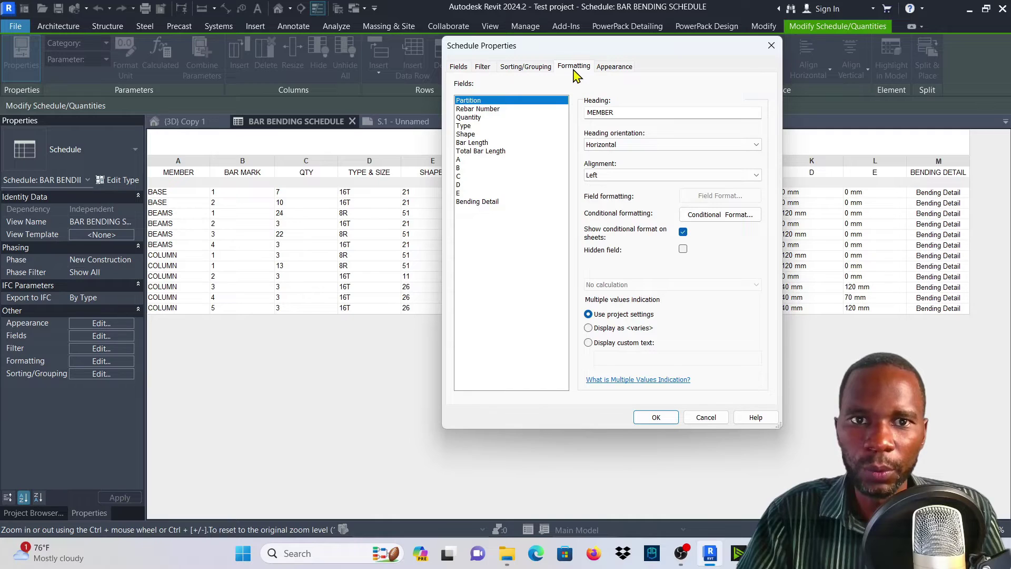
pyautogui.click(470, 203)
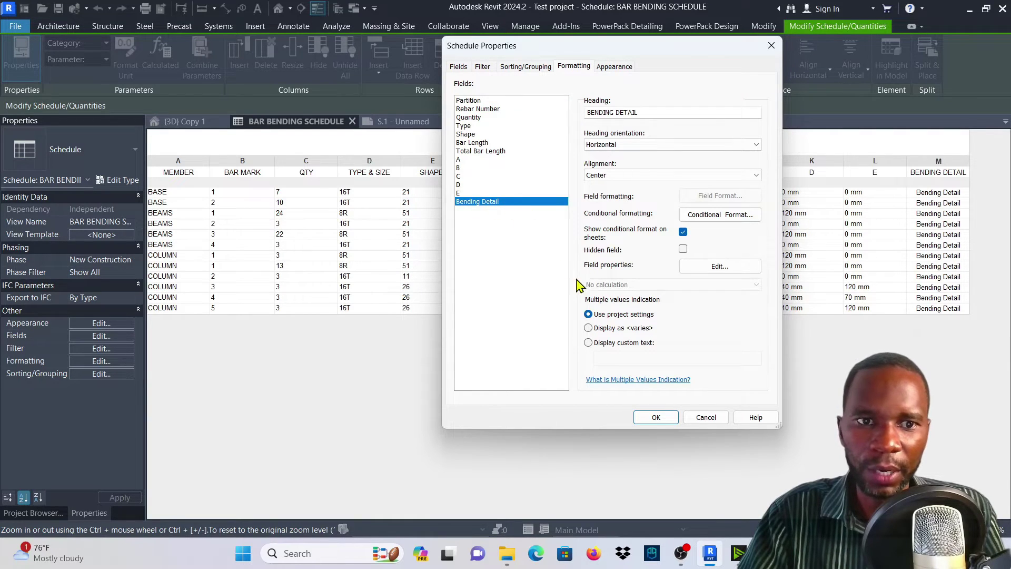
pyautogui.click(718, 266)
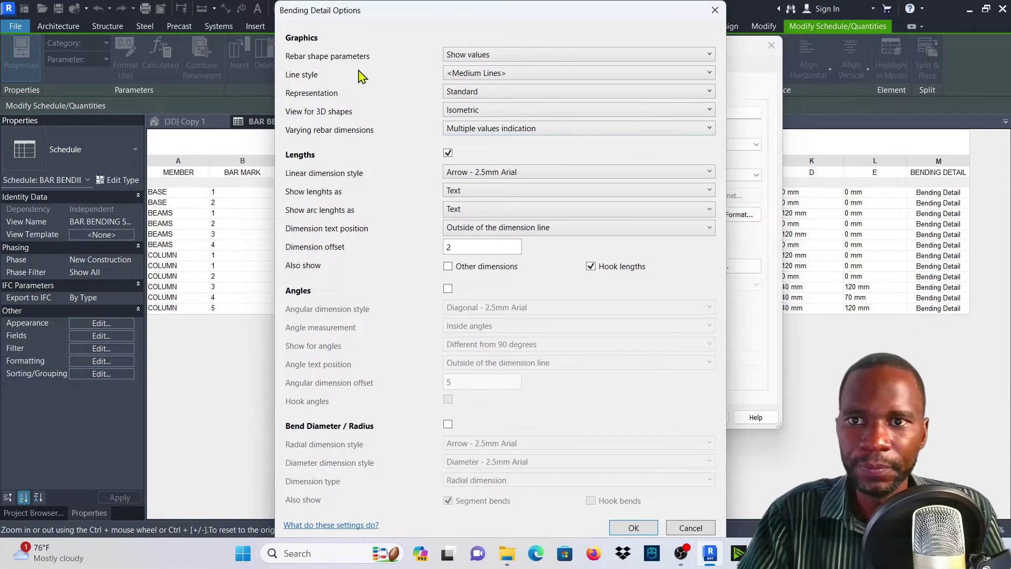
pyautogui.click(706, 56)
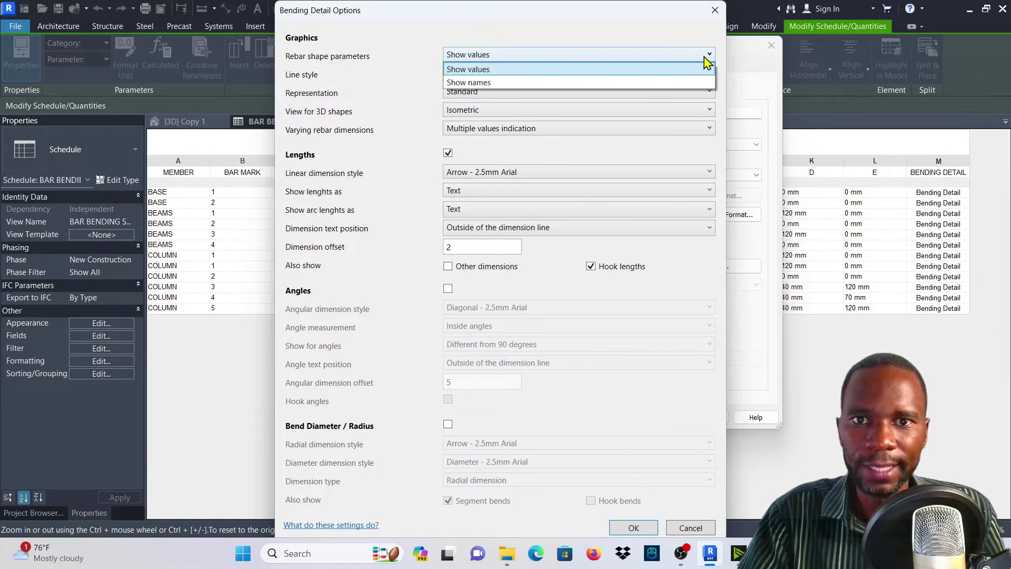
pyautogui.click(503, 83)
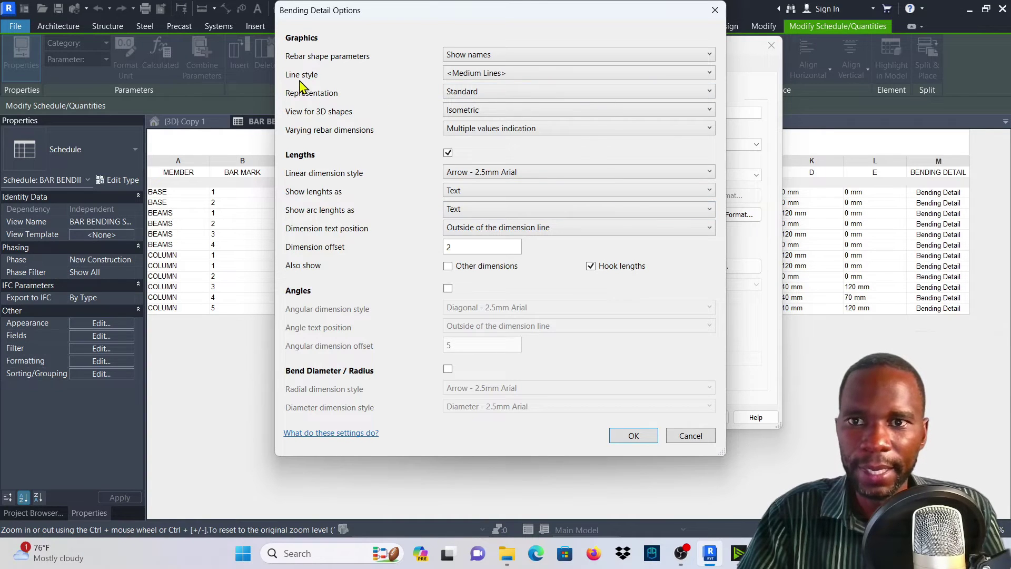
# - Set the bending details' line style to <Wide Lines> and the view for 3D shapes to Plan, and apply the schedule properties
pyautogui.click(710, 73)
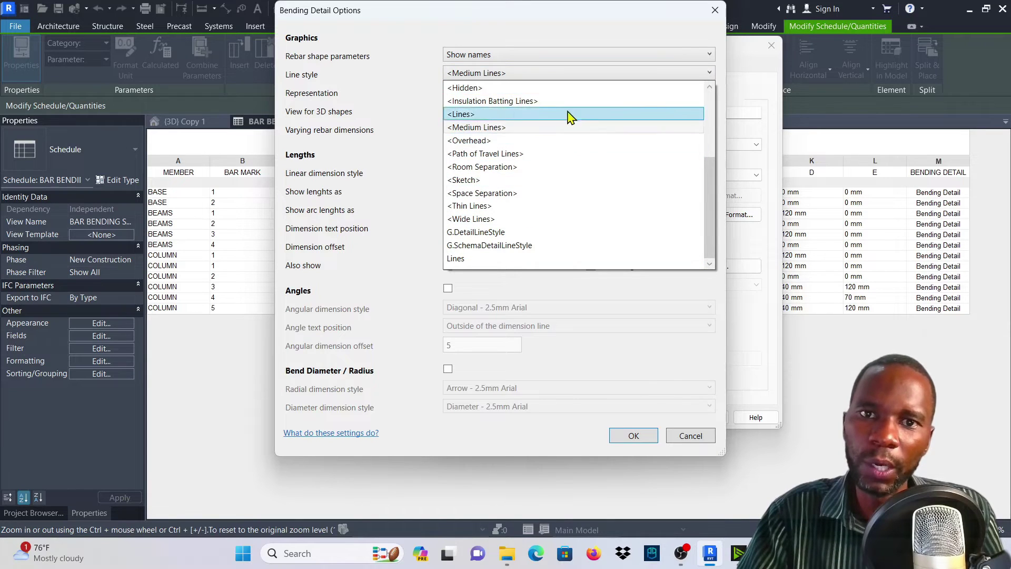
pyautogui.click(479, 221)
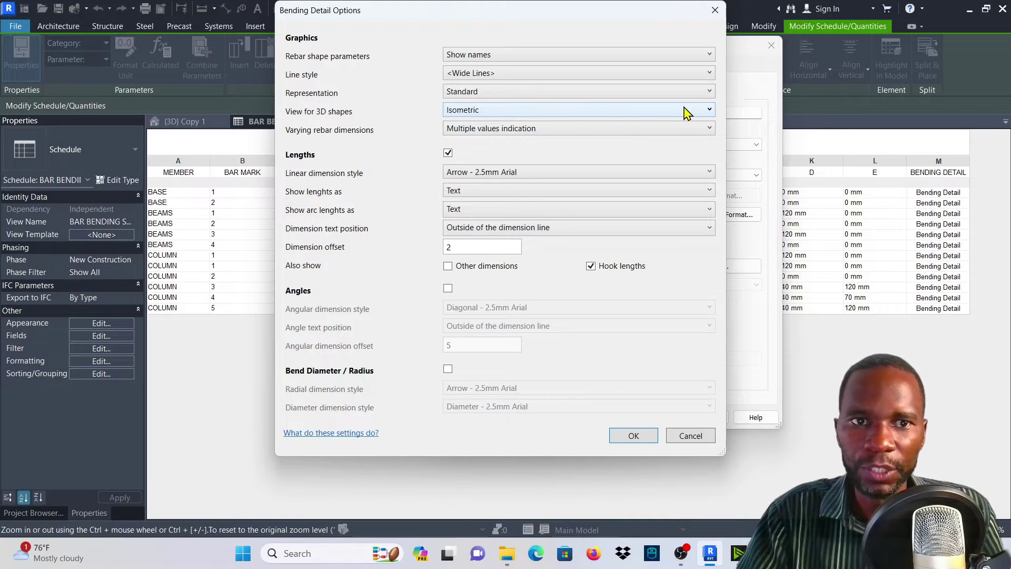
pyautogui.click(706, 112)
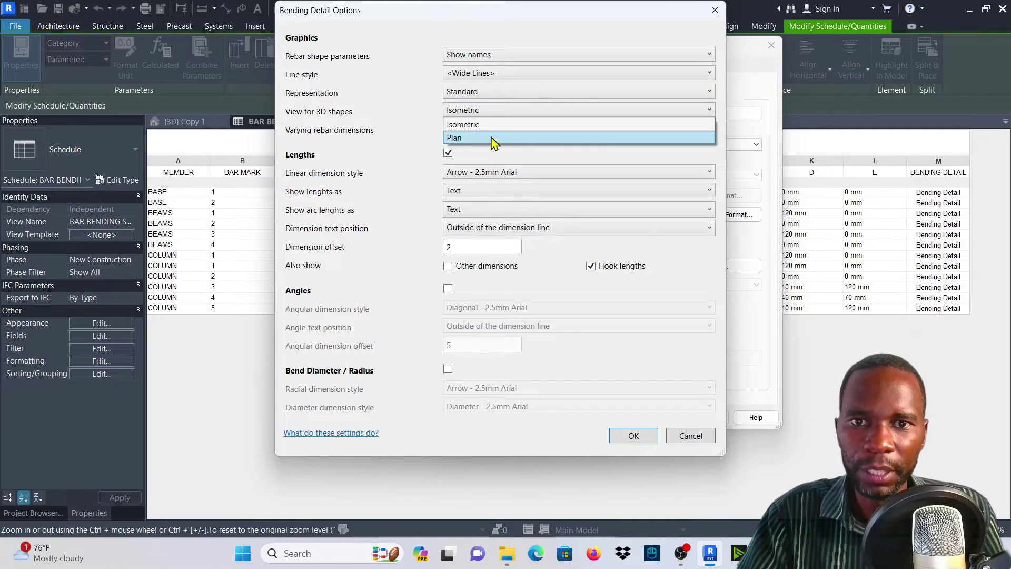
pyautogui.click(468, 138)
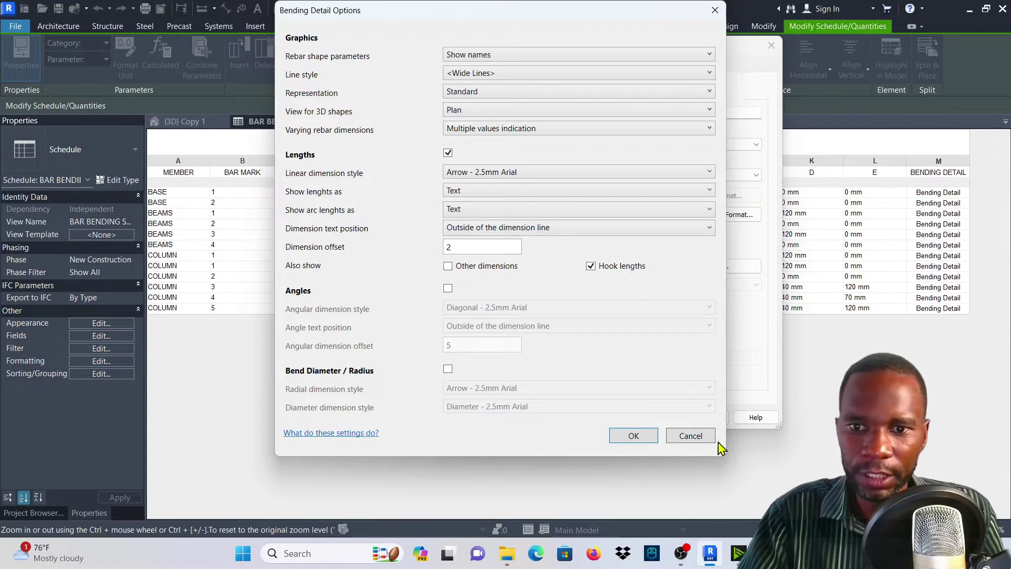
pyautogui.click(650, 441)
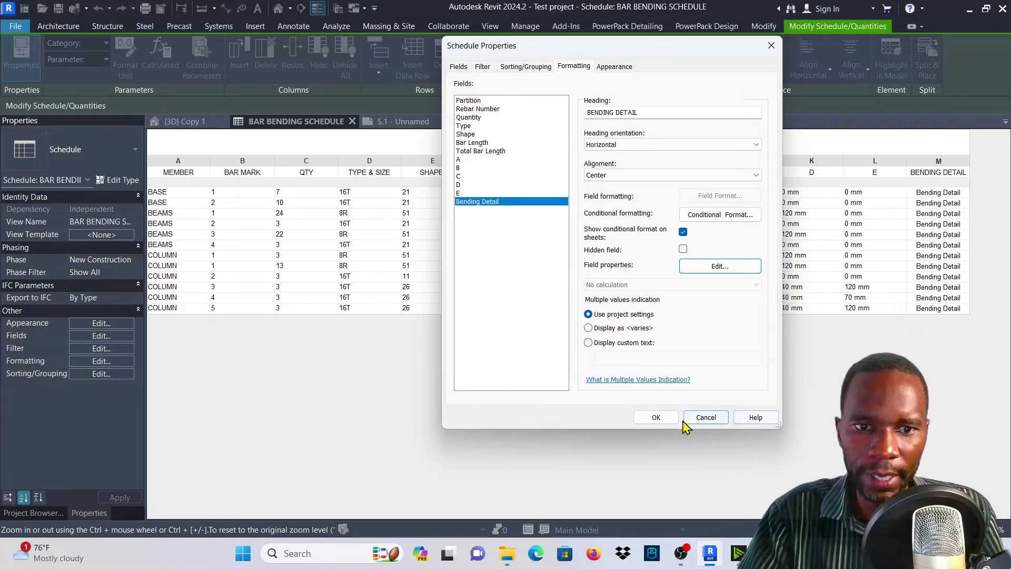
pyautogui.click(658, 417)
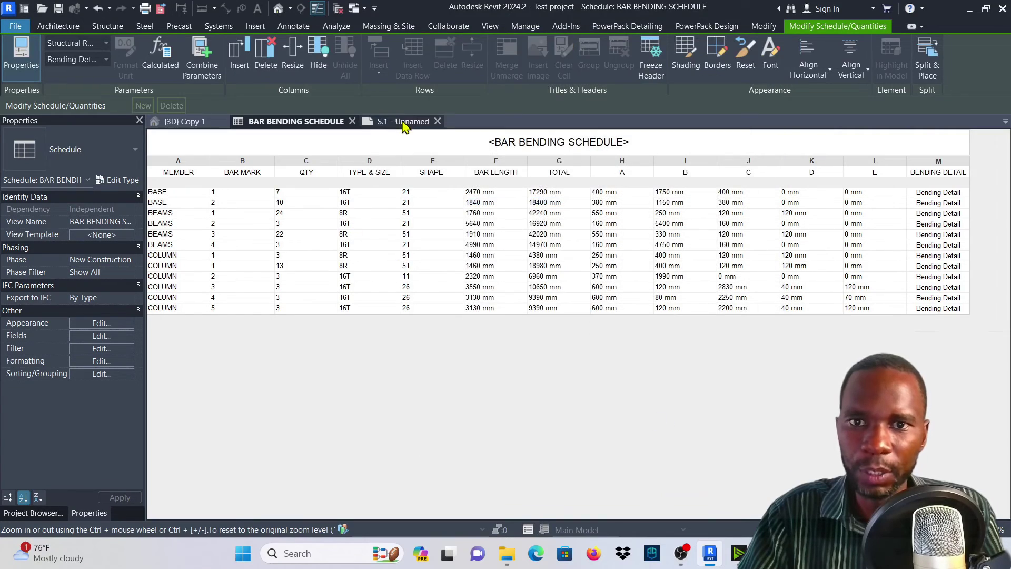
# - Return to sheet S.1 and examine the bending detail sketches and their letter labels down the whole schedule
pyautogui.click(407, 122)
pyautogui.scroll(8, 738, 259)
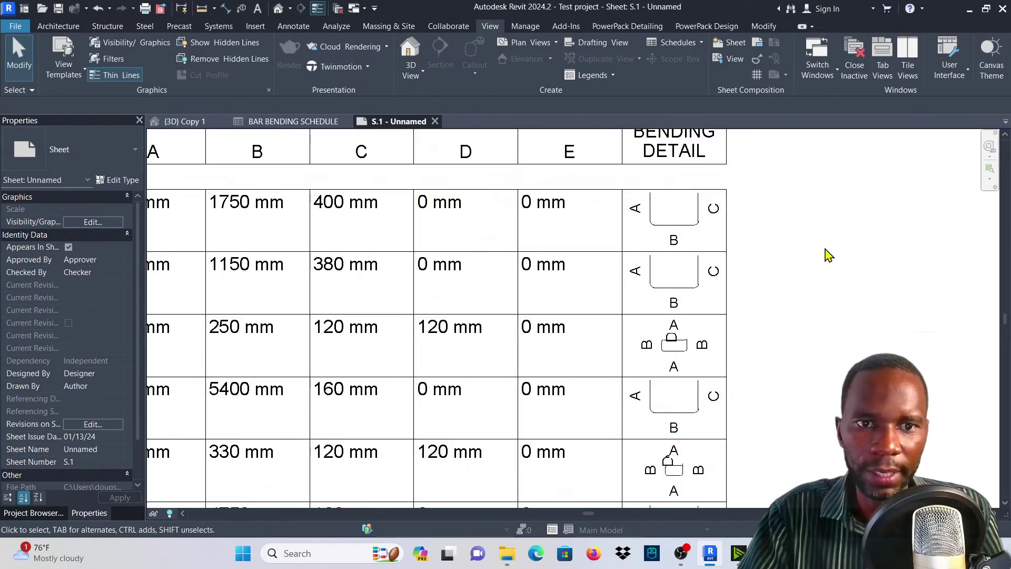
pyautogui.scroll(-3, 525, 280)
pyautogui.scroll(1, 452, 318)
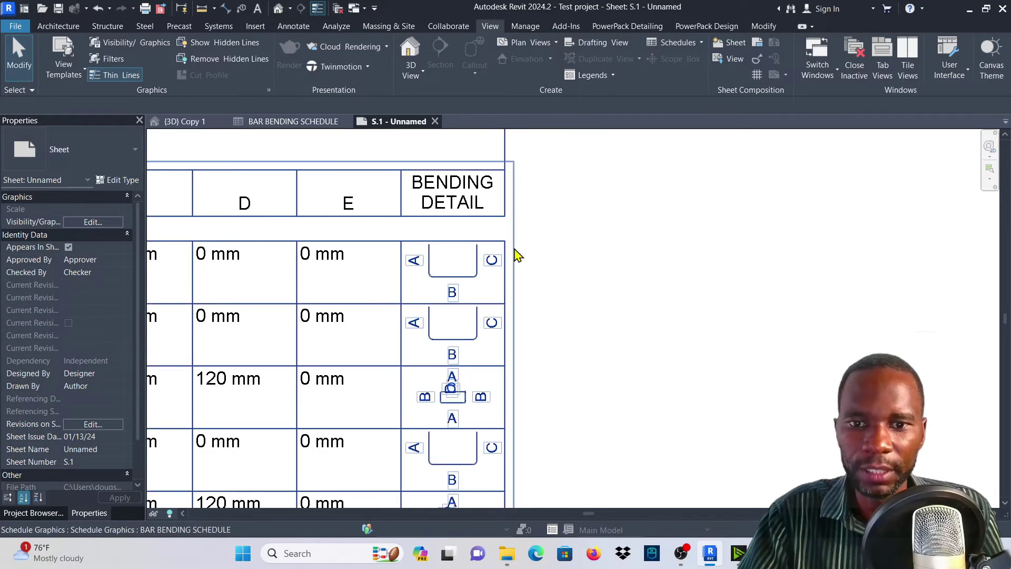
pyautogui.scroll(-2, 494, 227)
pyautogui.scroll(-3, 468, 340)
pyautogui.scroll(5, 472, 318)
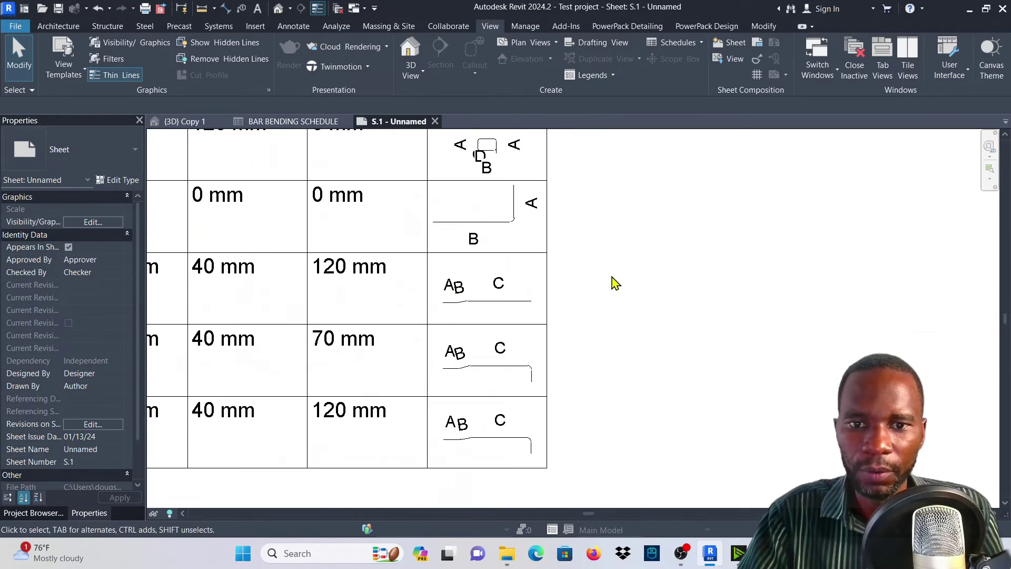
pyautogui.moveTo(612, 282); pyautogui.dragTo(632, 370, button='middle')
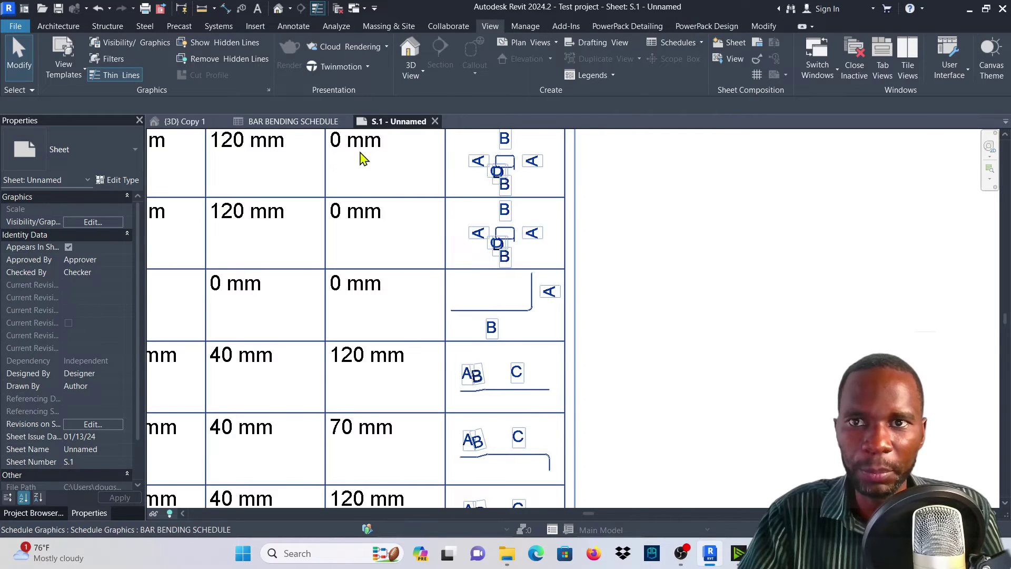
# - Turn off thin line display on the sheet and inspect the line weights of the bending details and schedule
pyautogui.click(317, 9)
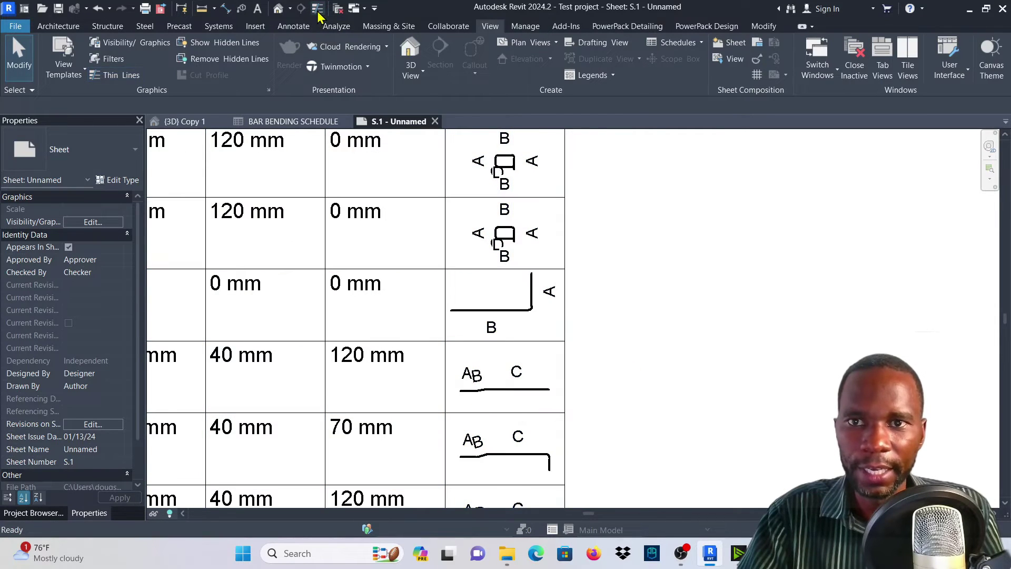
pyautogui.scroll(2, 527, 364)
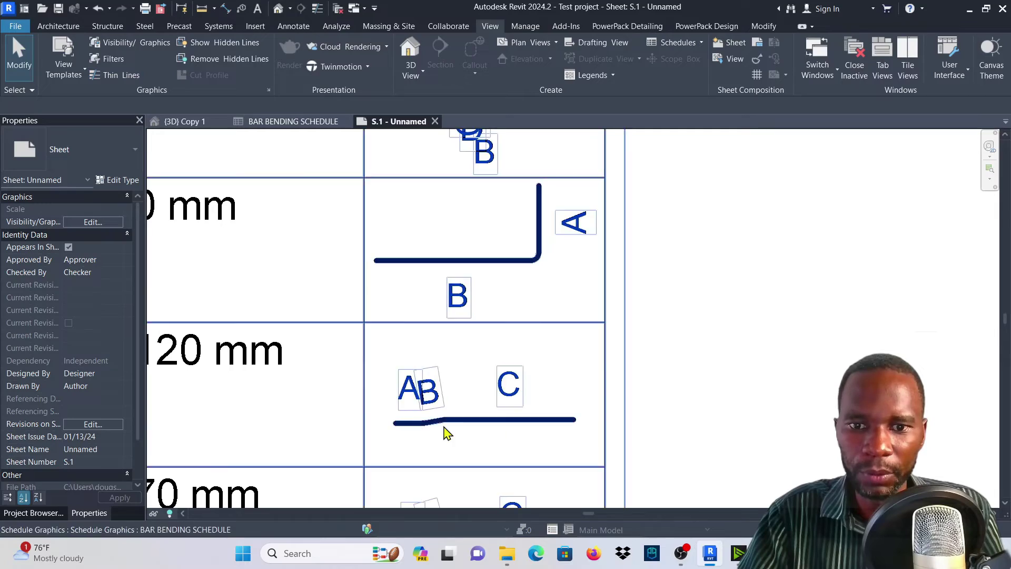
pyautogui.scroll(-5, 603, 366)
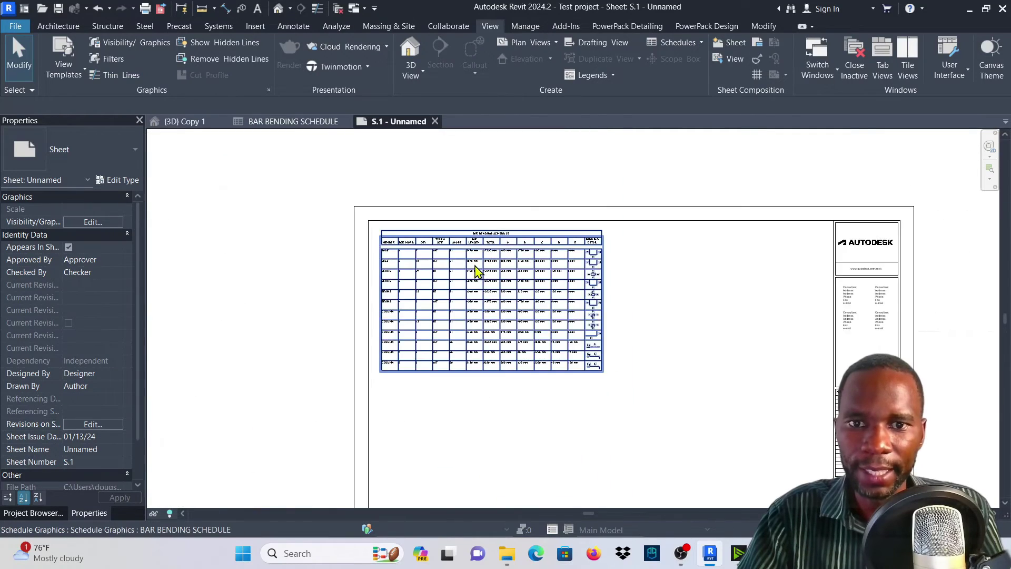
pyautogui.scroll(2, 480, 266)
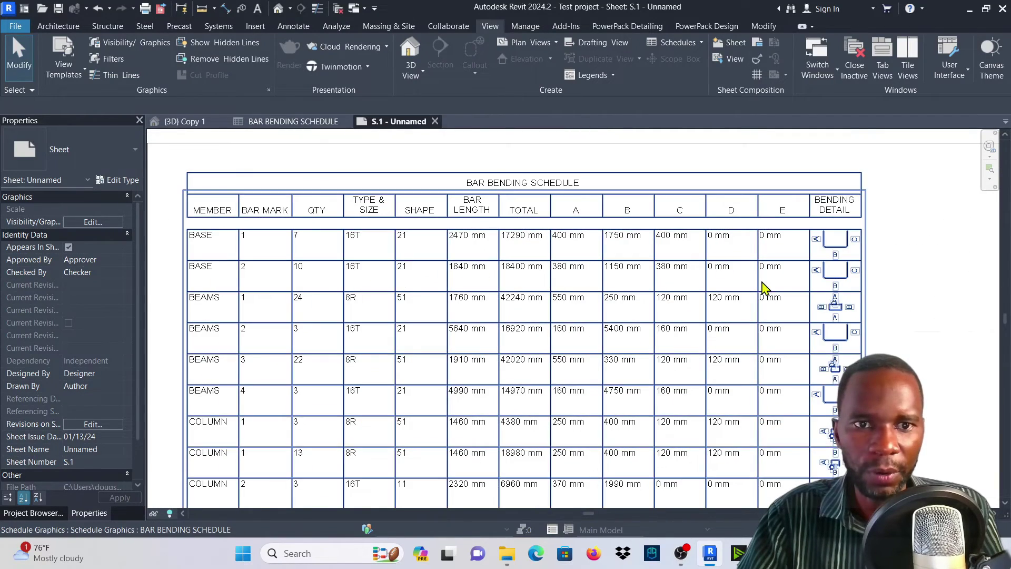
pyautogui.scroll(3, 228, 197)
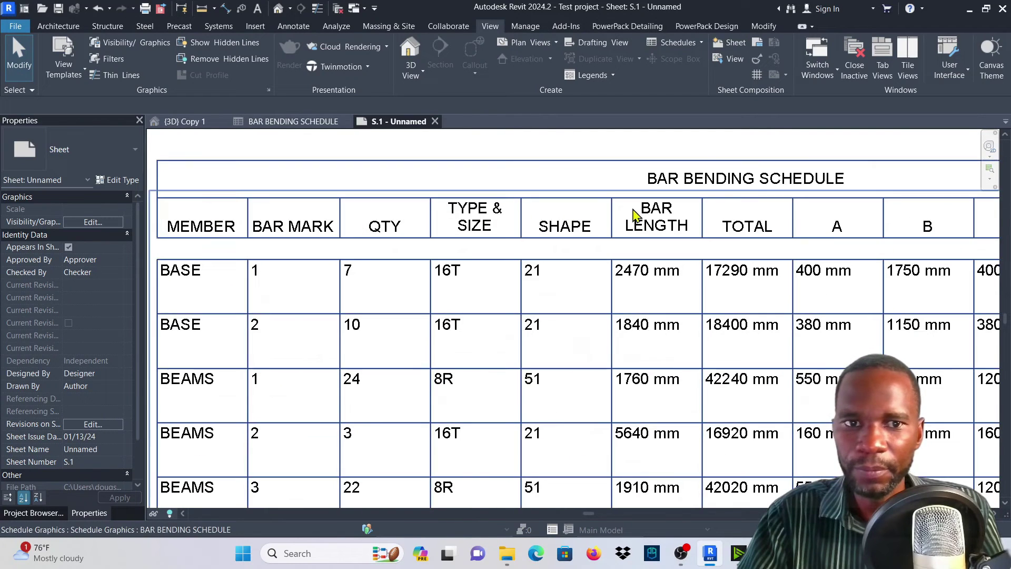
pyautogui.scroll(1, 541, 206)
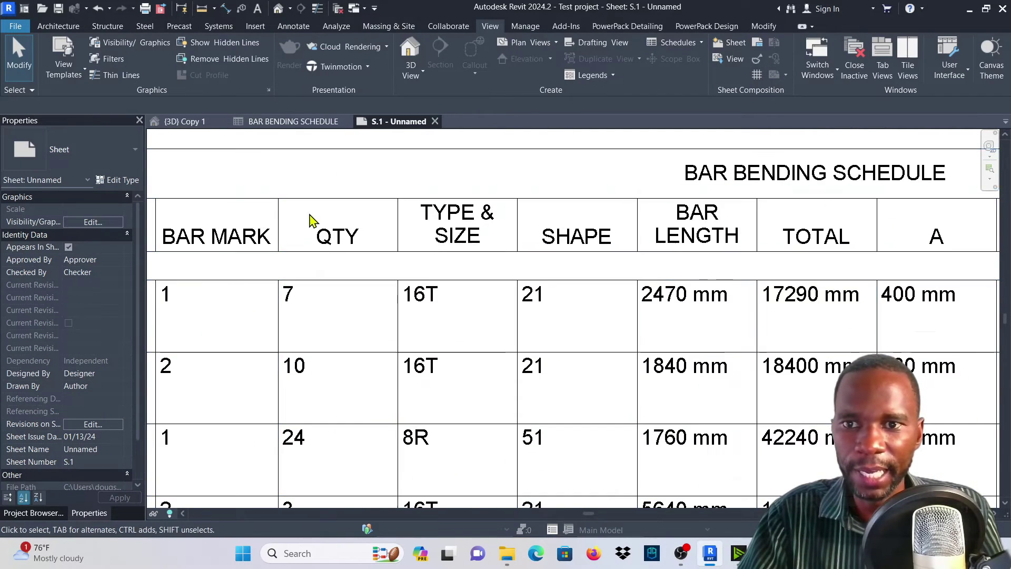
# - In the bar bending schedule's appearance settings, enable stripe rows and an outline in the <Wide Lines> style
pyautogui.click(293, 124)
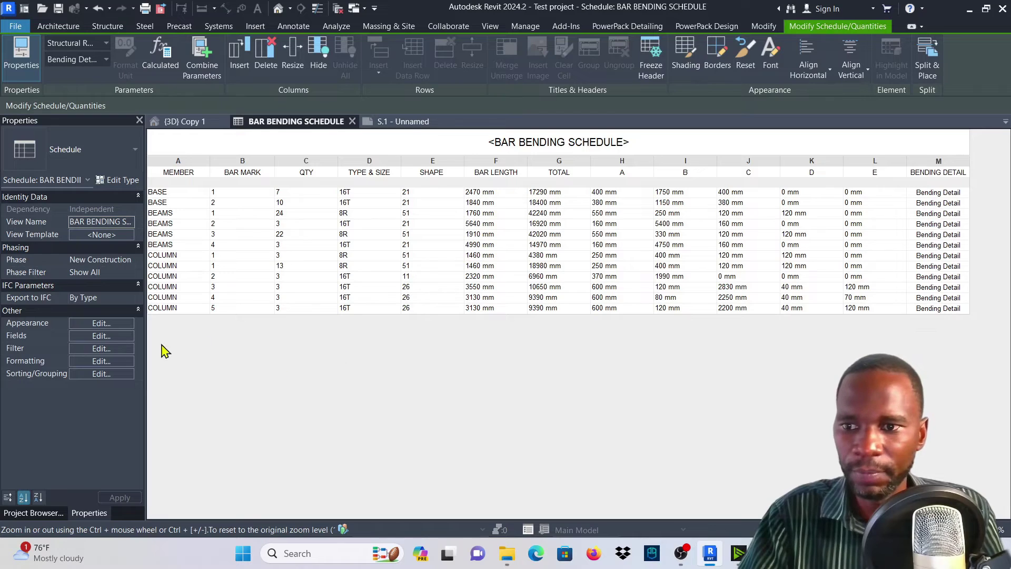
pyautogui.click(108, 363)
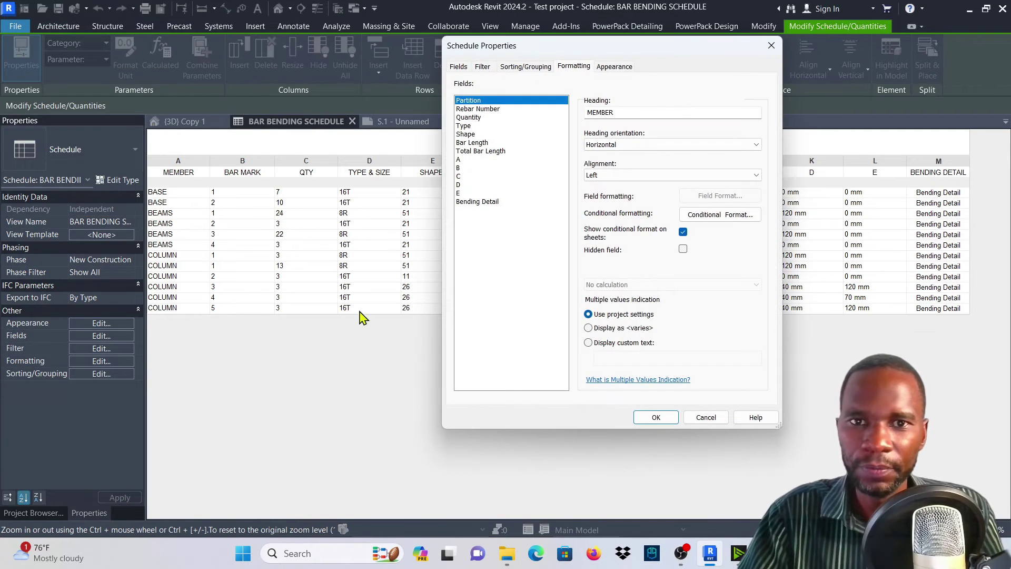
pyautogui.click(614, 67)
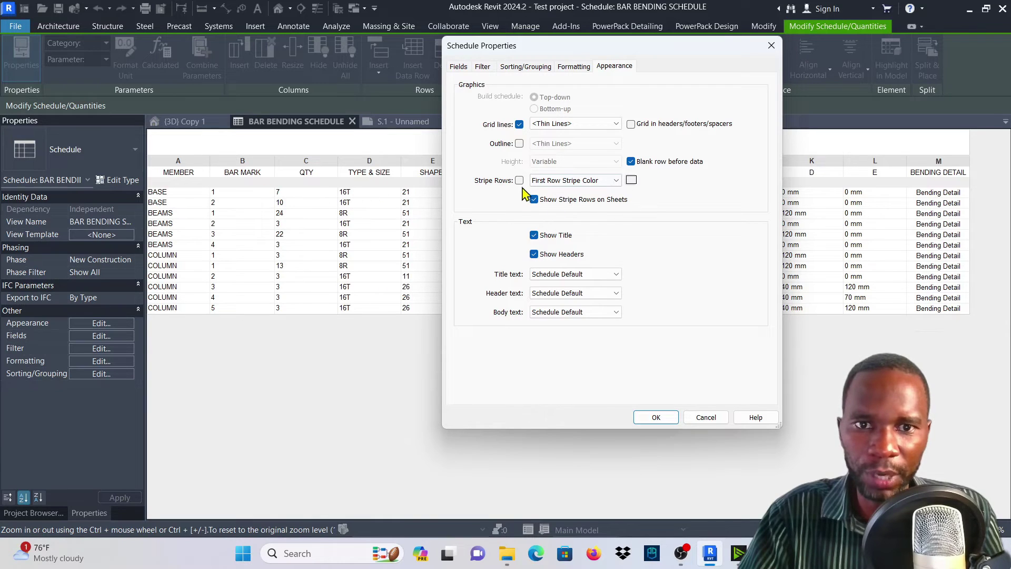
pyautogui.click(519, 144)
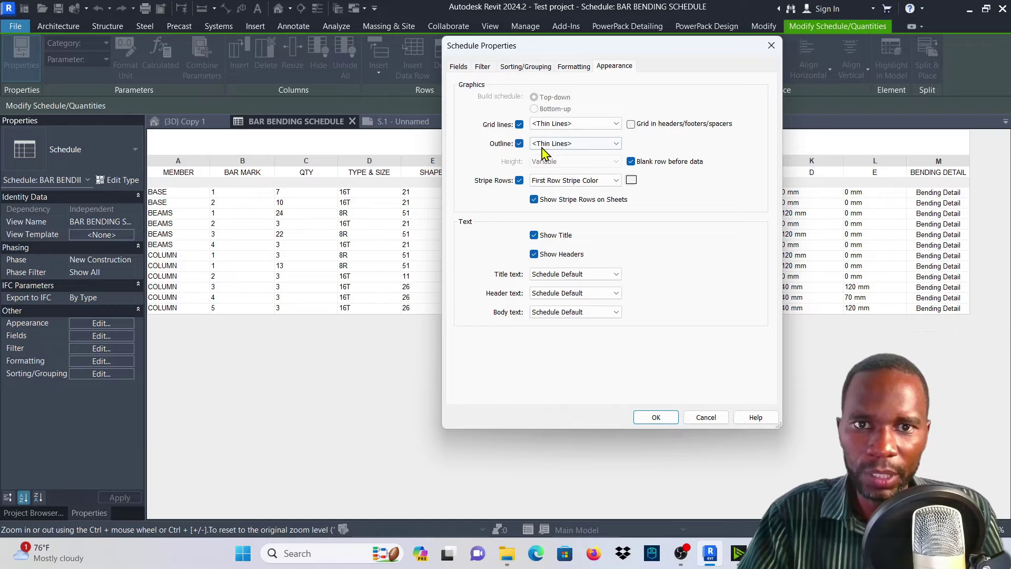
pyautogui.click(616, 144)
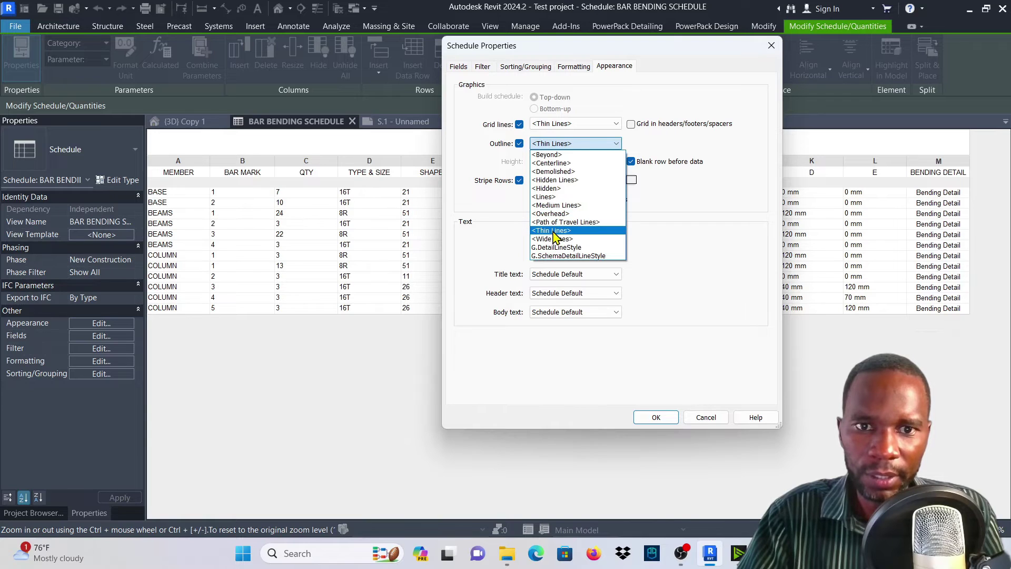
pyautogui.click(554, 231)
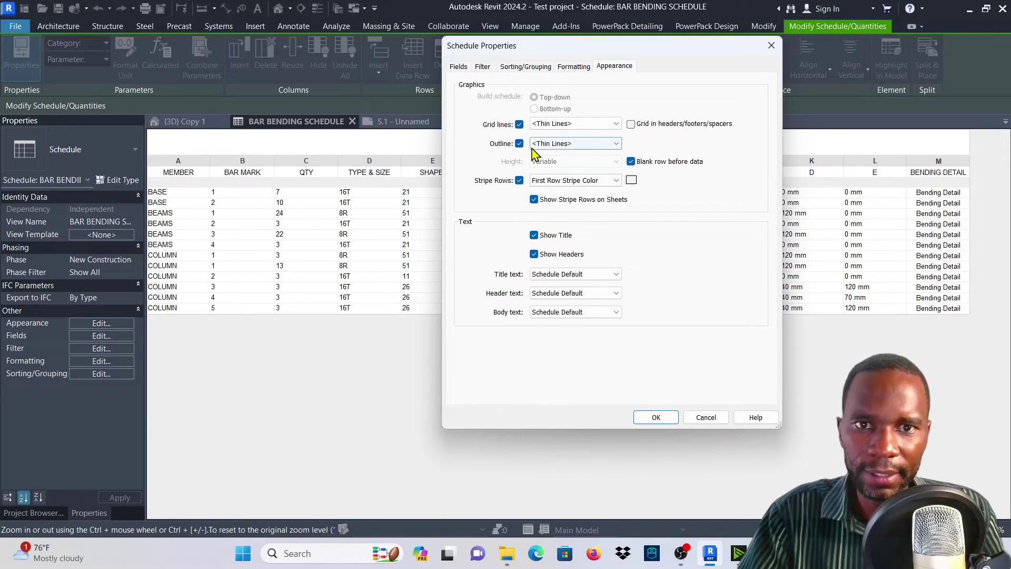
pyautogui.click(617, 144)
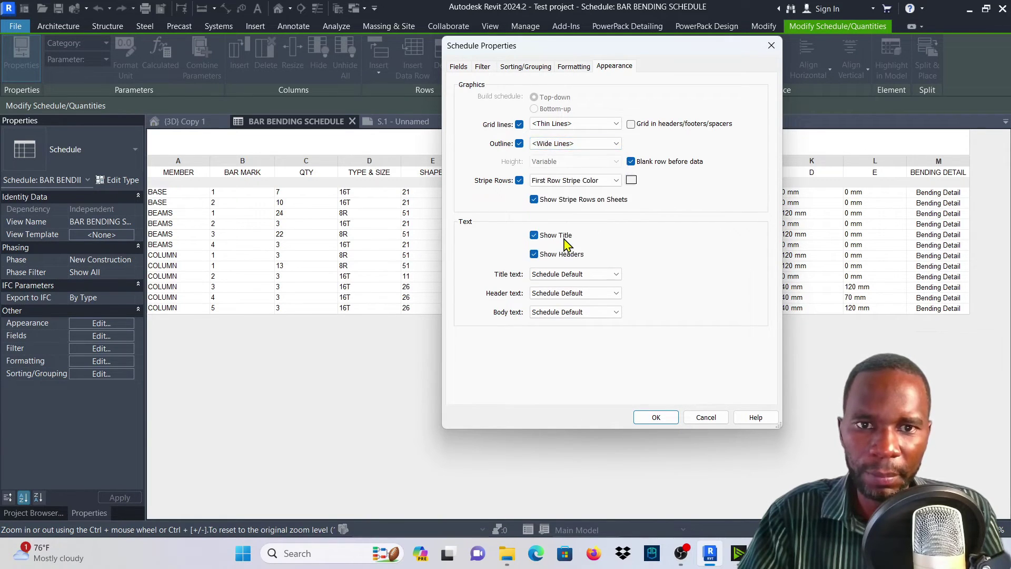
pyautogui.click(552, 239)
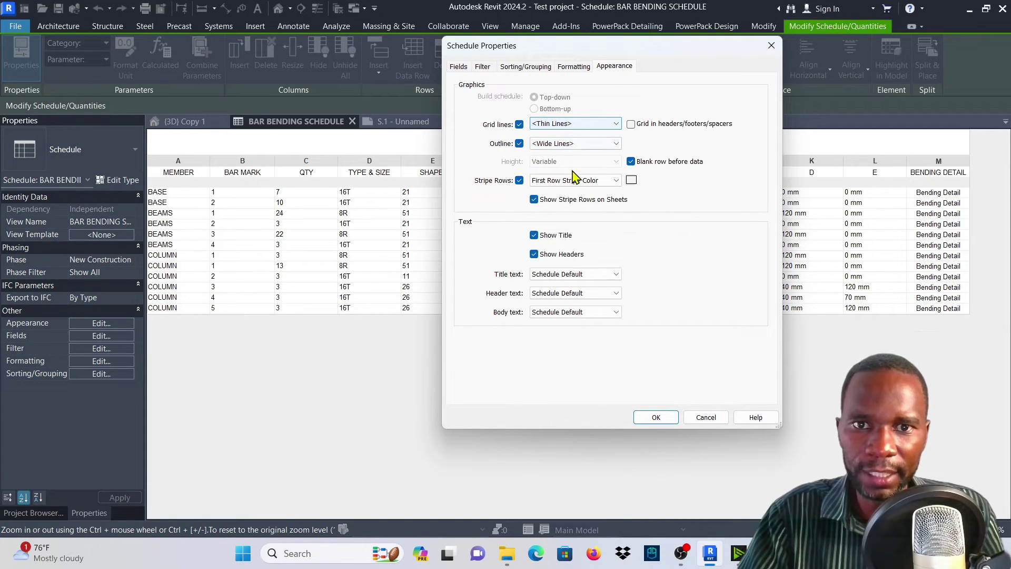
# - Set the first row stripe color of the bar bending schedule to grey RGB 192-192-192
pyautogui.click(631, 181)
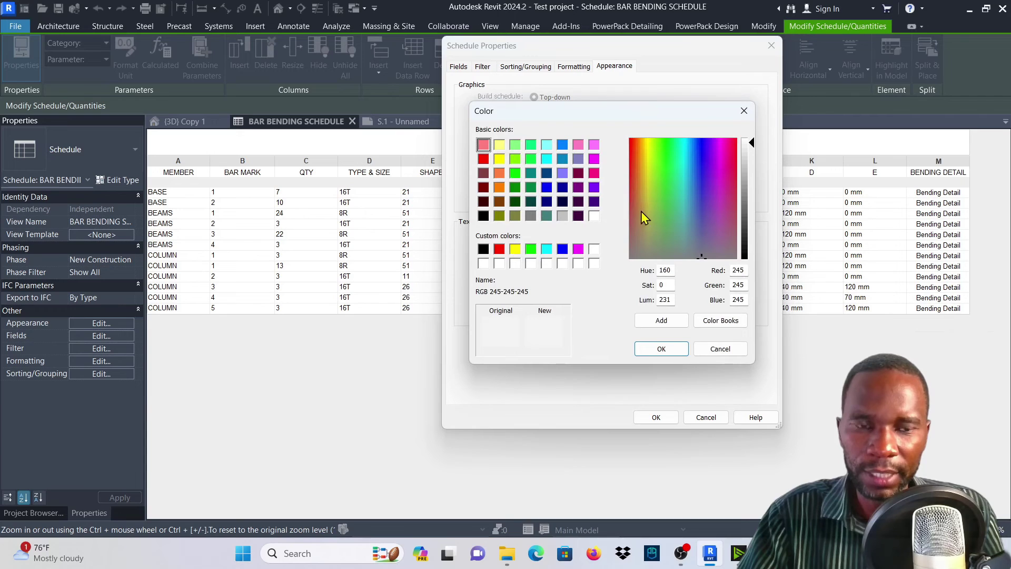
pyautogui.click(564, 217)
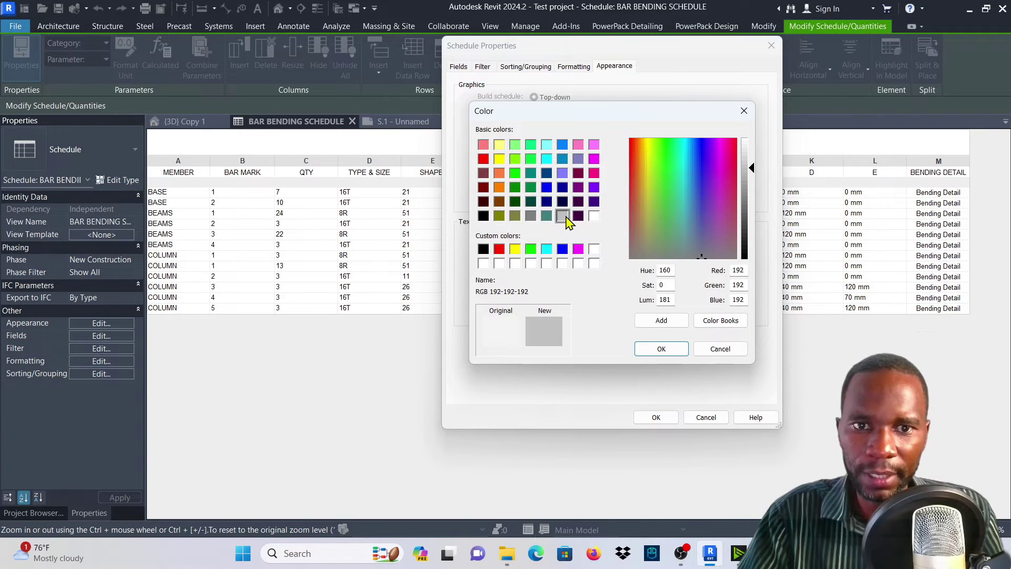
pyautogui.click(660, 350)
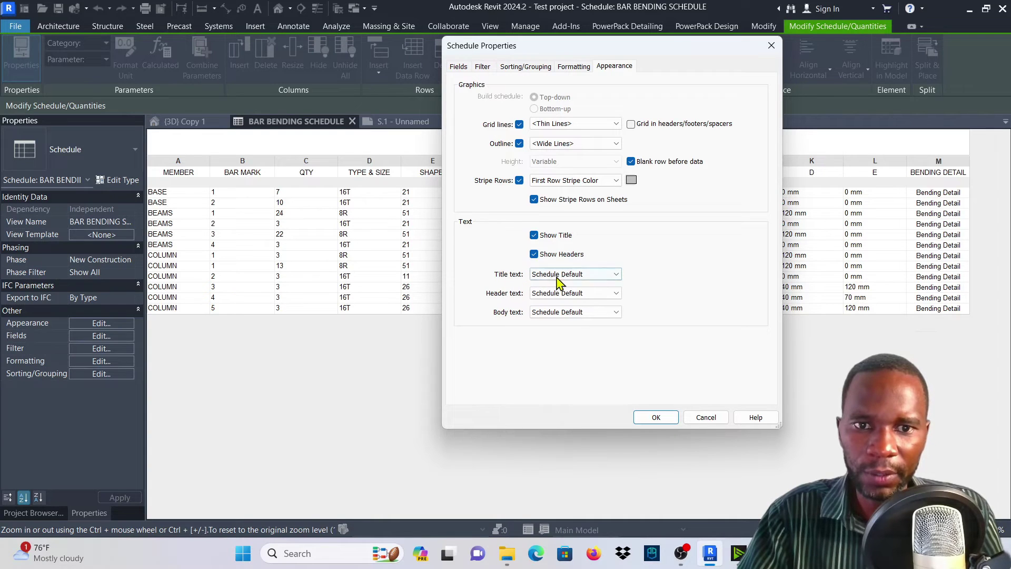
# - Set the schedule's title text to 3.5mm Arial and its header text to 2.5mm Arial, and apply the appearance settings
pyautogui.click(616, 278)
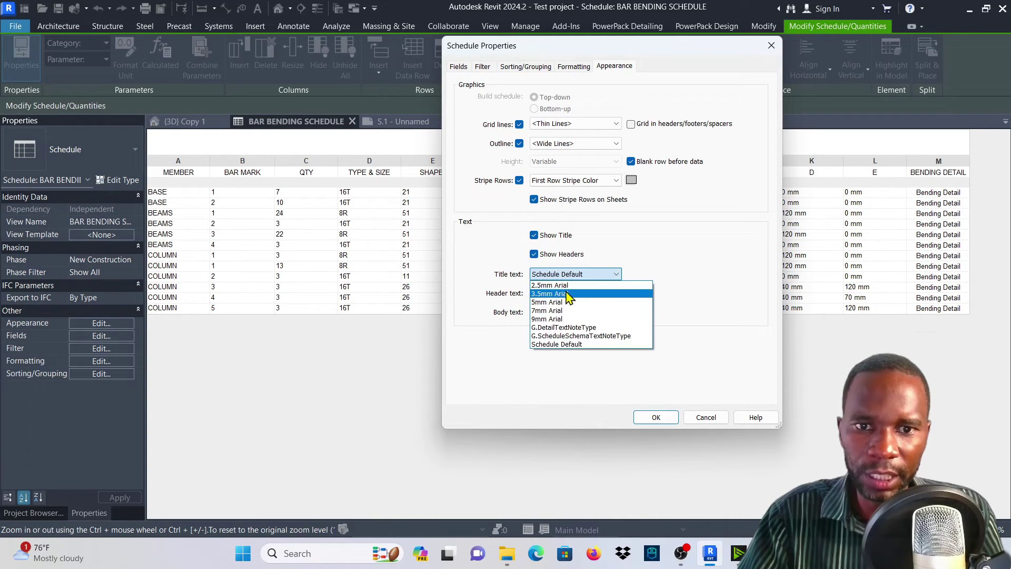
pyautogui.click(567, 294)
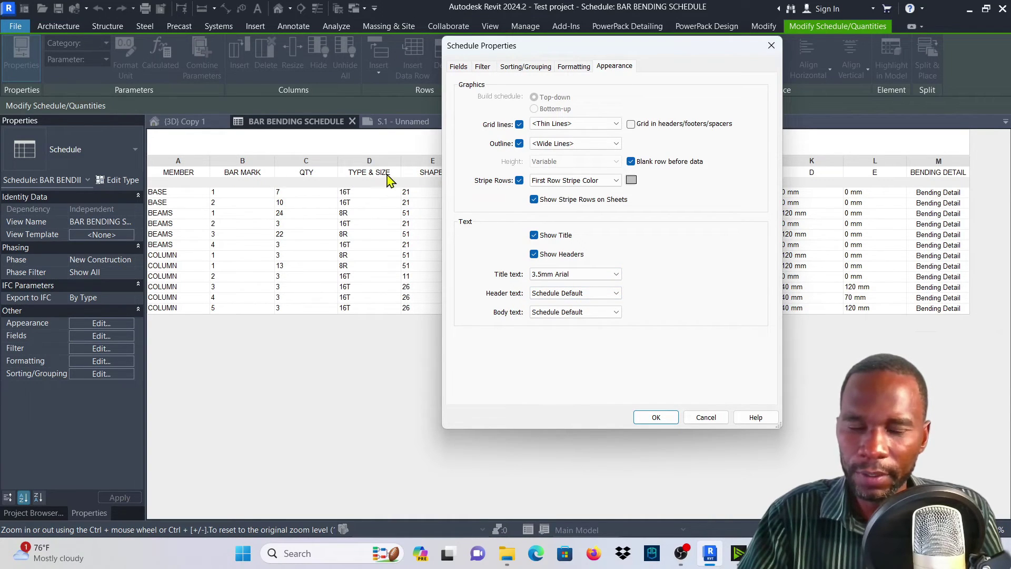
pyautogui.click(616, 294)
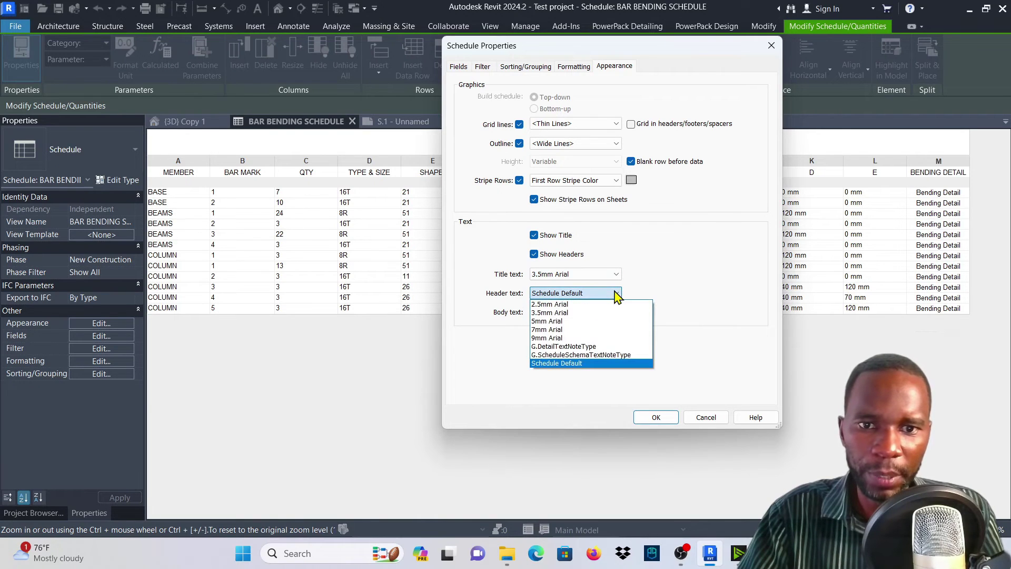
pyautogui.click(577, 304)
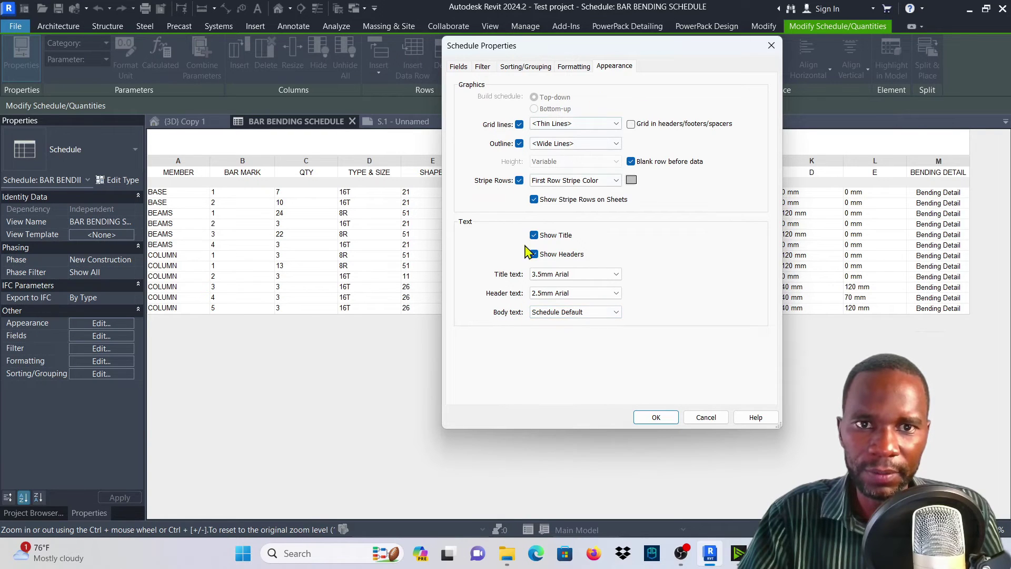
pyautogui.click(656, 419)
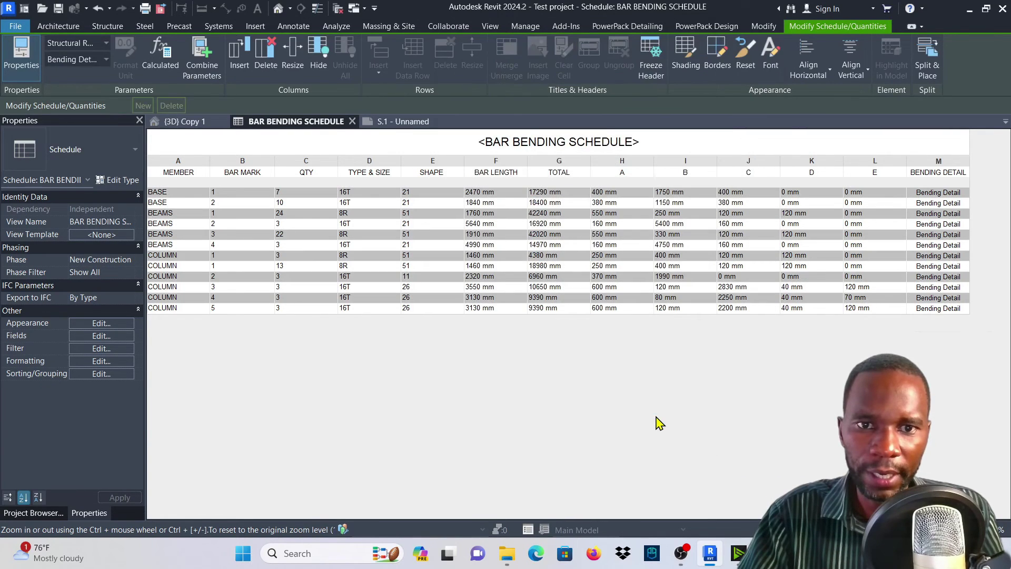
# - Return to sheet S.1 and examine the schedule's stripes, outline, title and header text
pyautogui.click(398, 122)
pyautogui.scroll(-4, 531, 237)
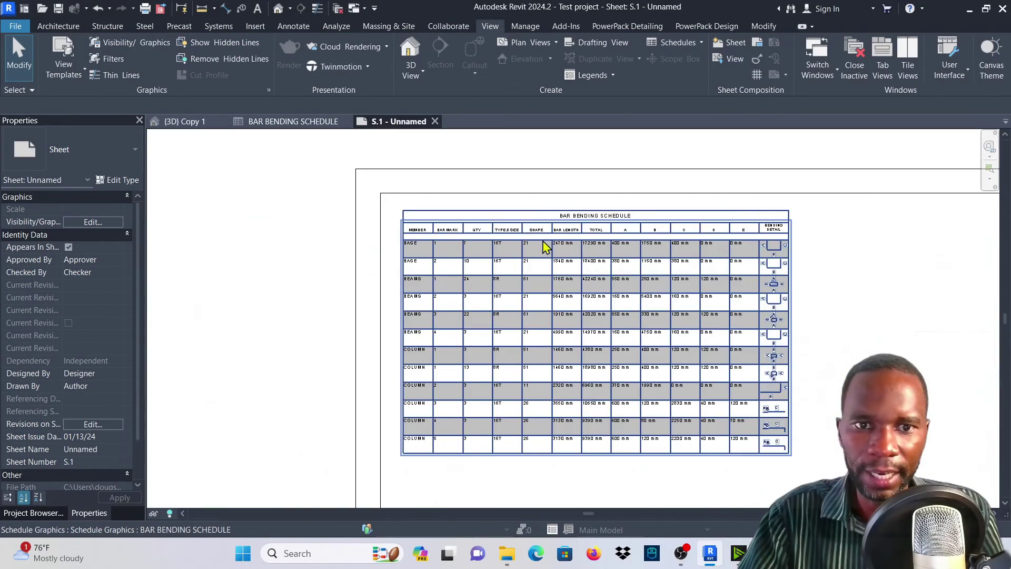
pyautogui.scroll(5, 752, 269)
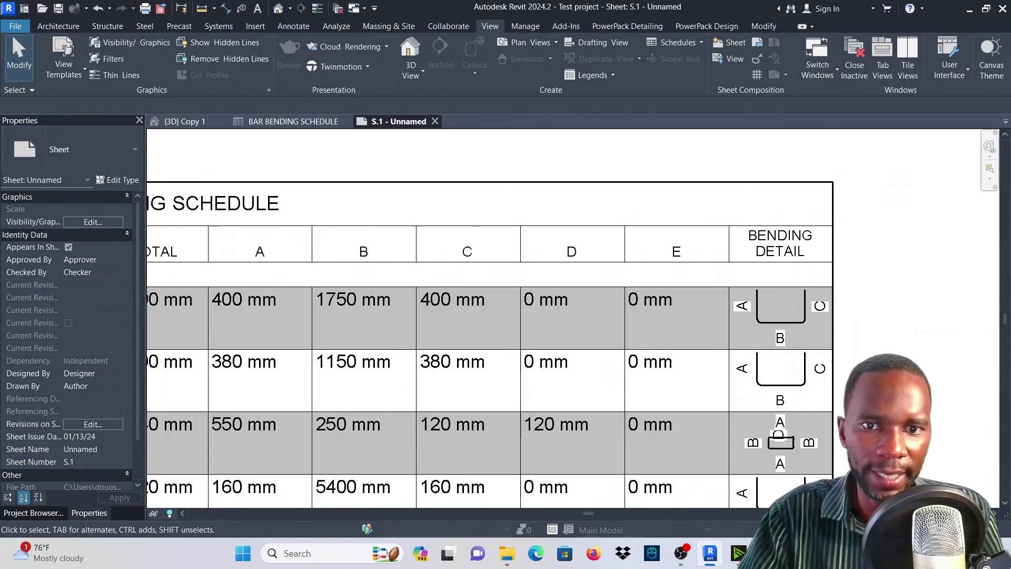
pyautogui.scroll(-4, 733, 253)
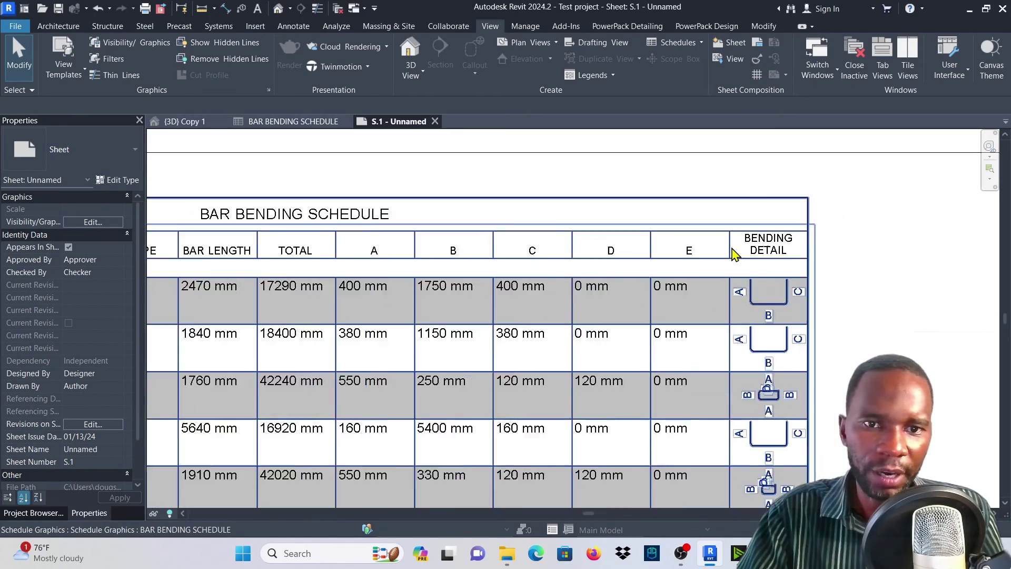
pyautogui.scroll(3, 424, 273)
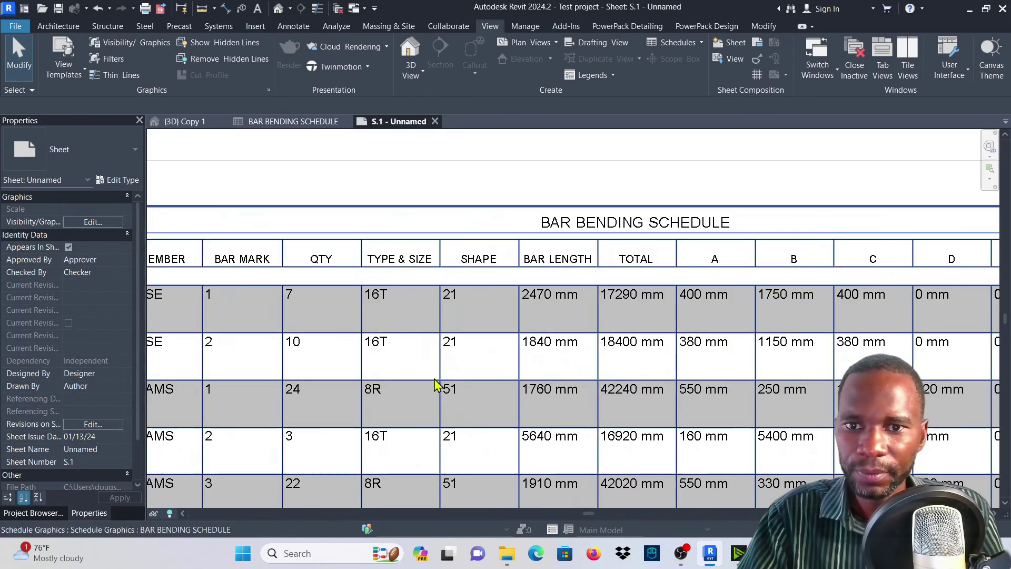
pyautogui.scroll(-5, 435, 386)
pyautogui.scroll(1, 342, 241)
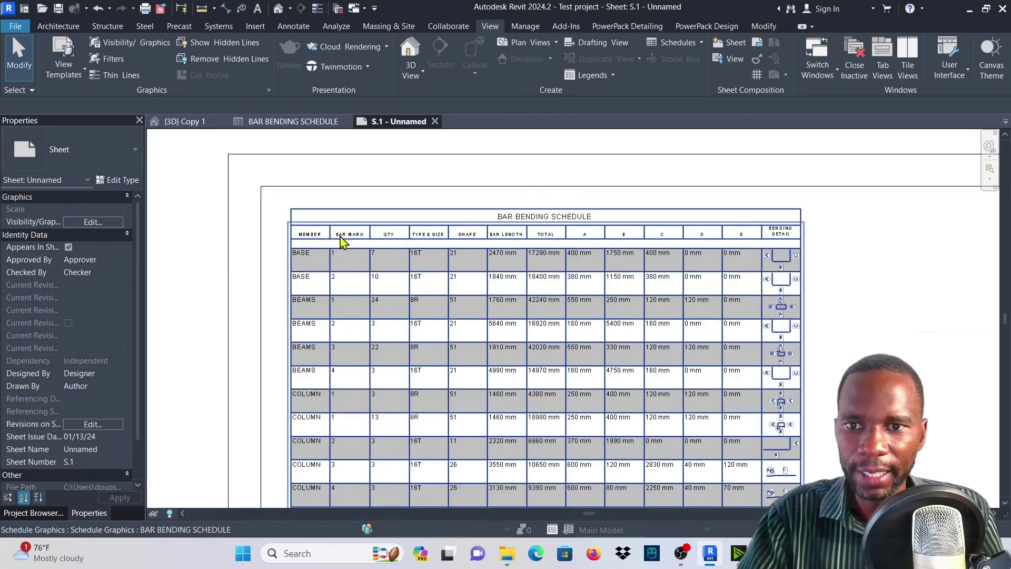
pyautogui.scroll(2, 341, 242)
# - Change the color of the 2.5mm Arial text type used by the schedule headers to Blue
pyautogui.click(294, 27)
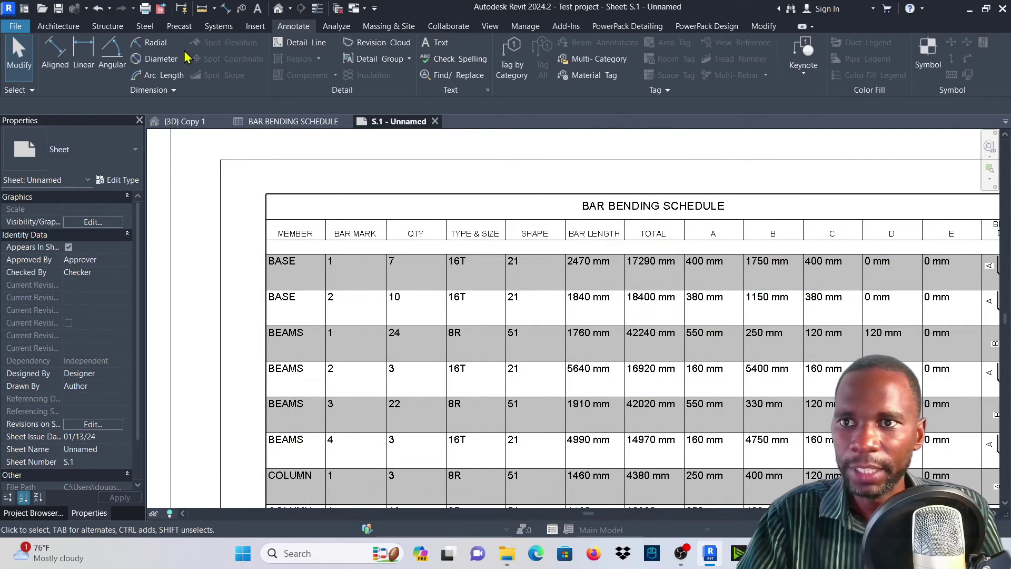
pyautogui.click(438, 43)
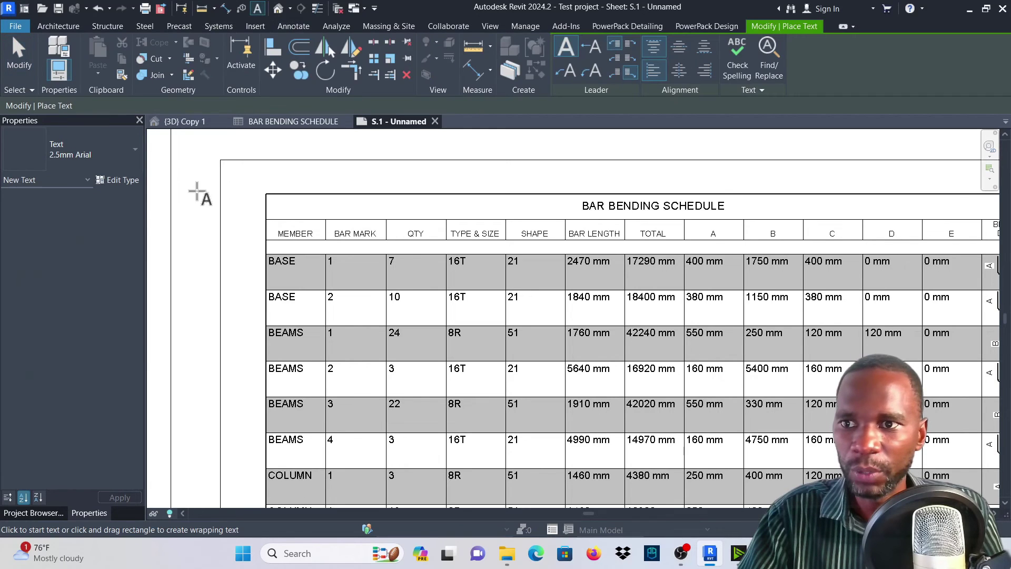
pyautogui.click(117, 179)
pyautogui.click(330, 187)
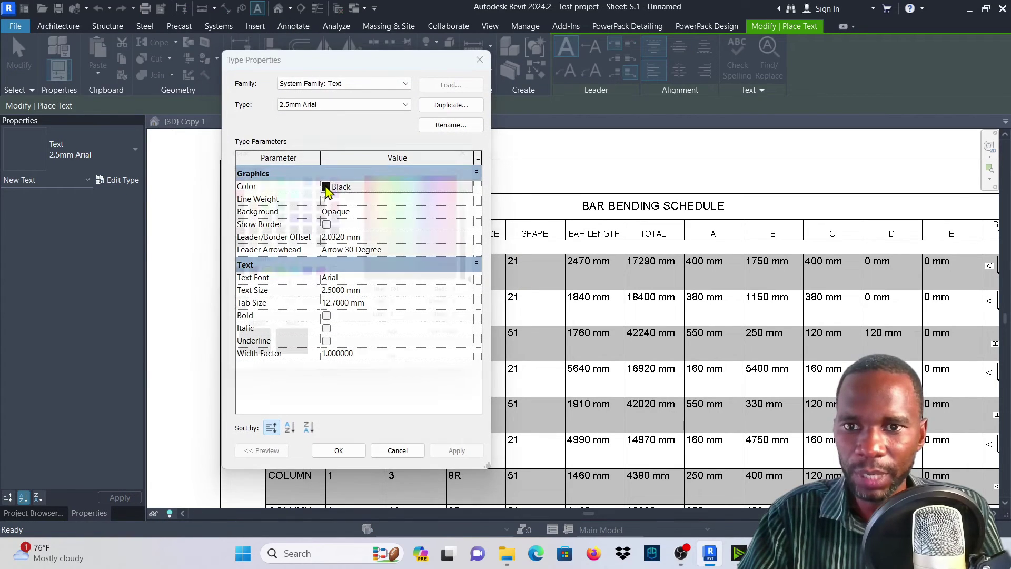
pyautogui.click(307, 276)
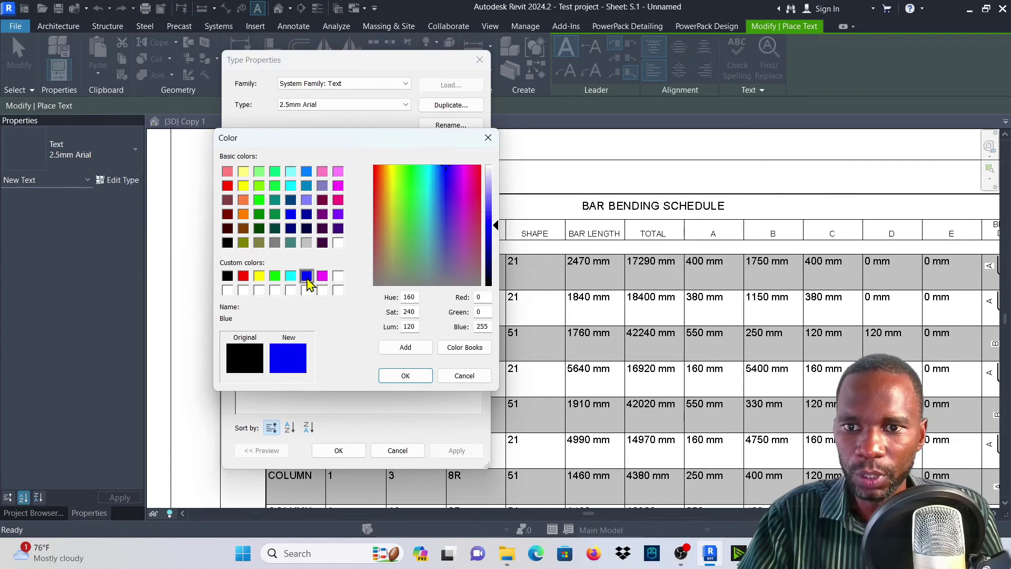
pyautogui.click(405, 375)
pyautogui.click(457, 451)
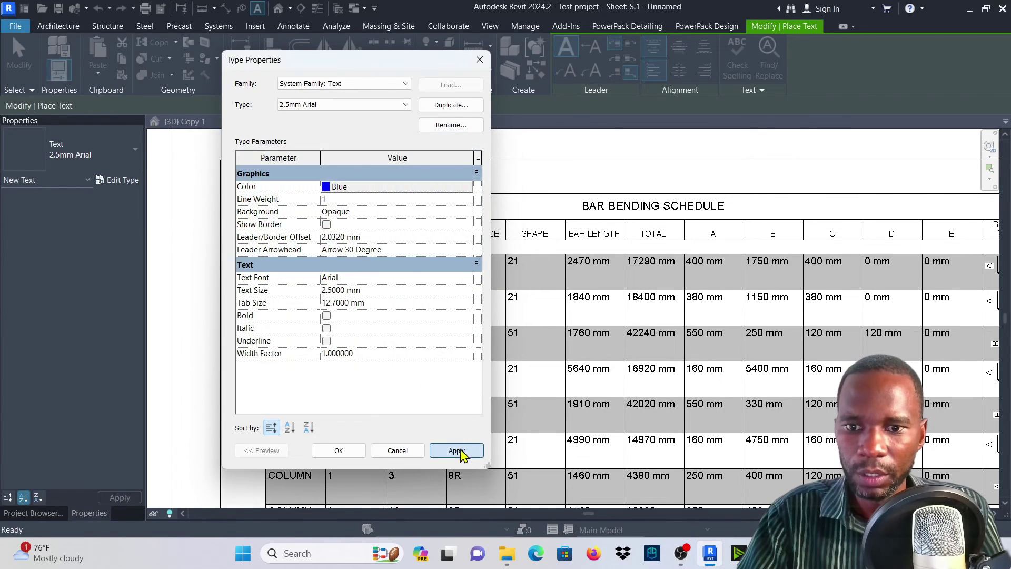
pyautogui.click(338, 450)
pyautogui.scroll(5, 311, 235)
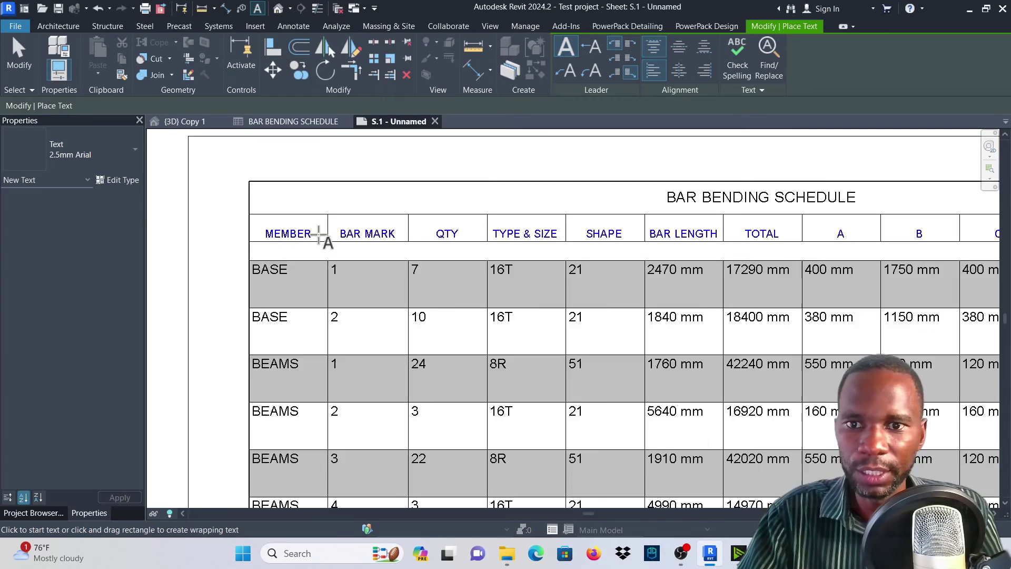
pyautogui.scroll(-5, 340, 240)
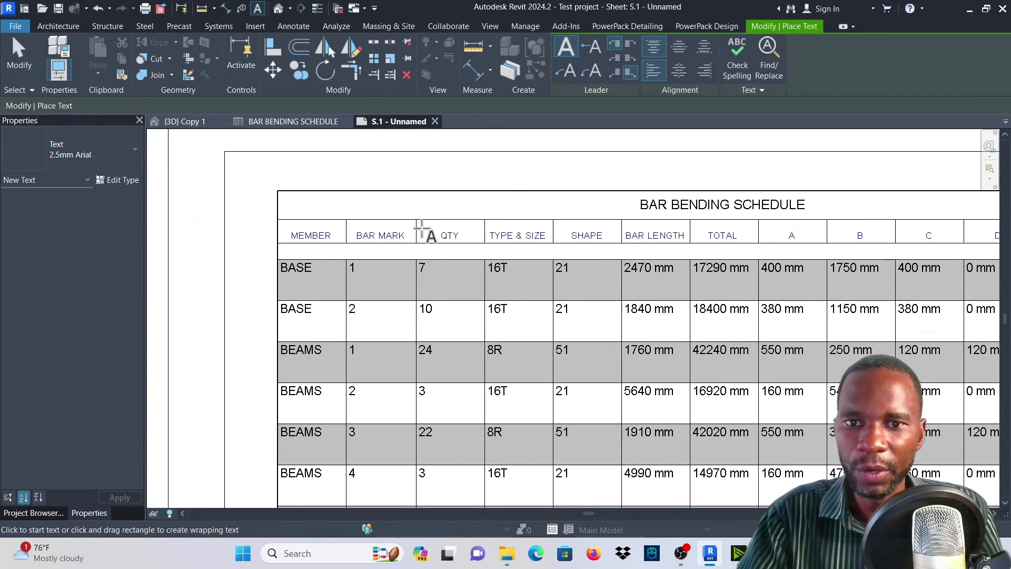
pyautogui.scroll(-1, 564, 210)
pyautogui.scroll(1, 658, 211)
pyautogui.scroll(2, 658, 210)
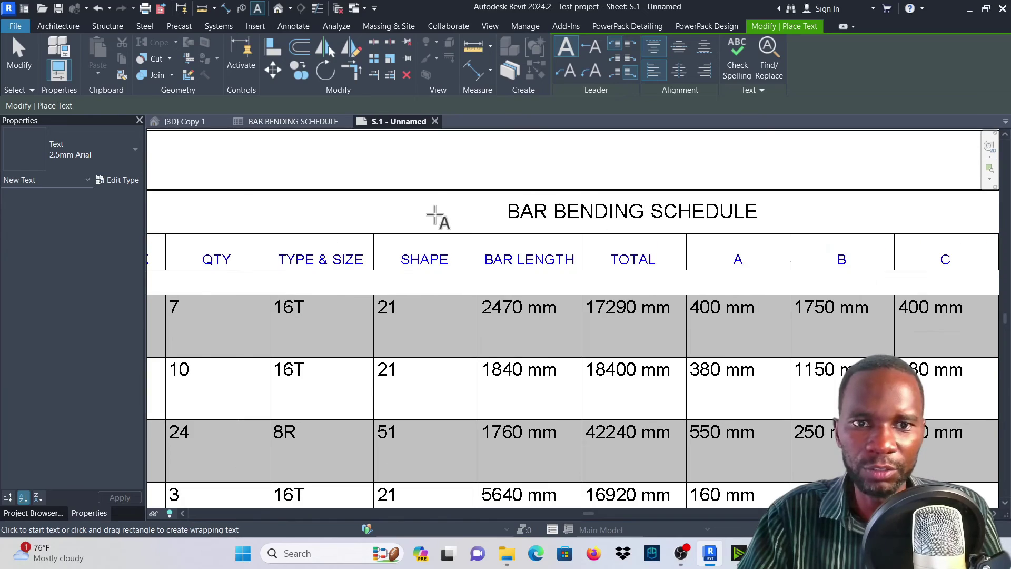
pyautogui.press('Escape')
# - Change the 3.5mm Arial text type used by the schedule title to Blue and bold
pyautogui.scroll(-2, 337, 197)
pyautogui.scroll(3, 477, 201)
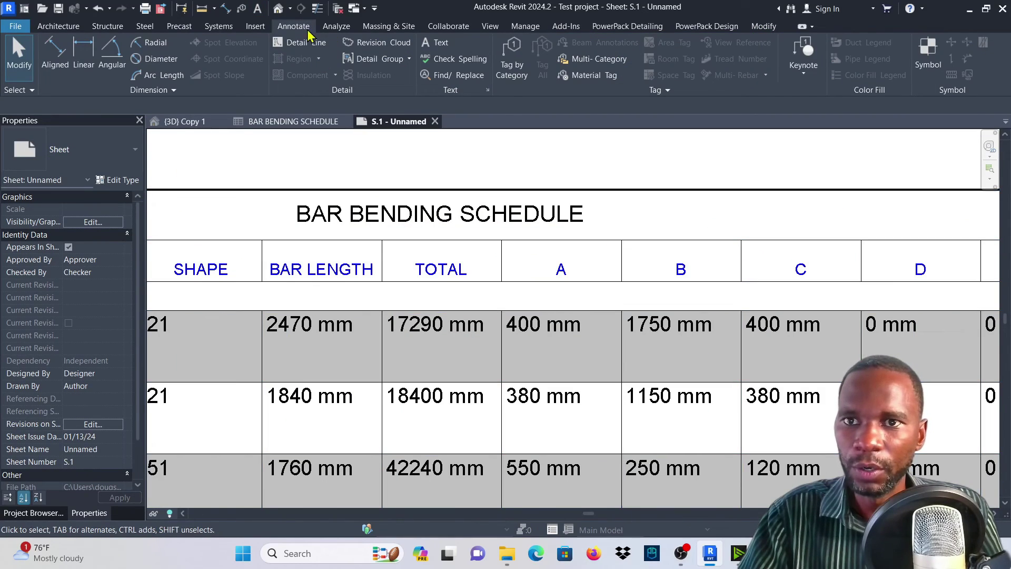
pyautogui.click(435, 42)
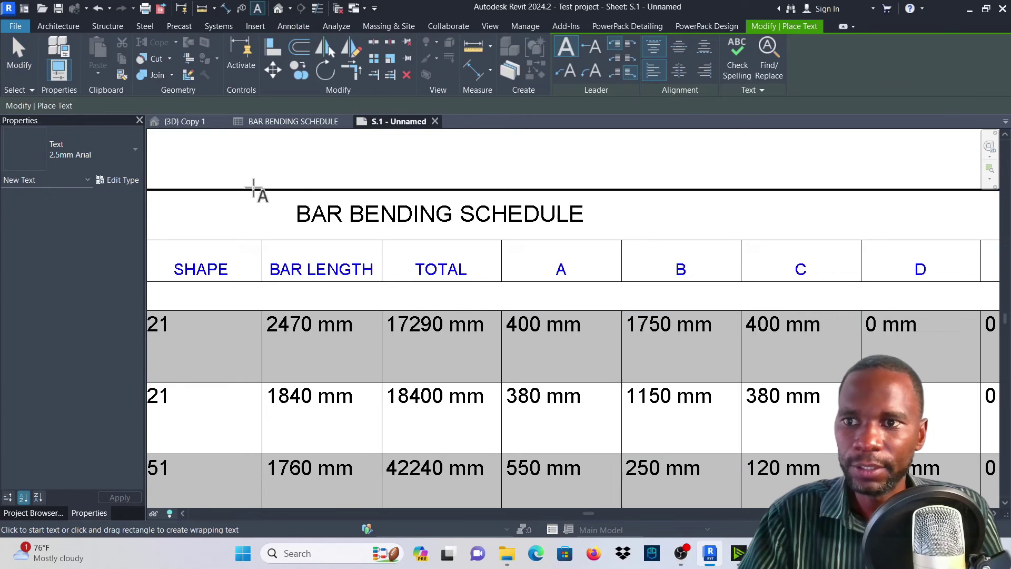
pyautogui.click(127, 156)
pyautogui.click(58, 233)
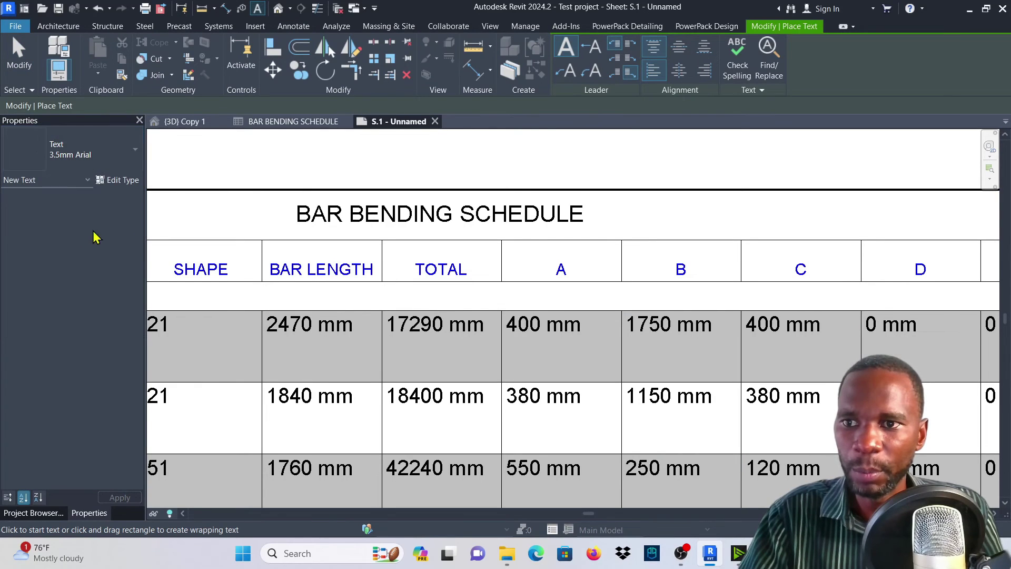
pyautogui.click(117, 181)
pyautogui.click(323, 188)
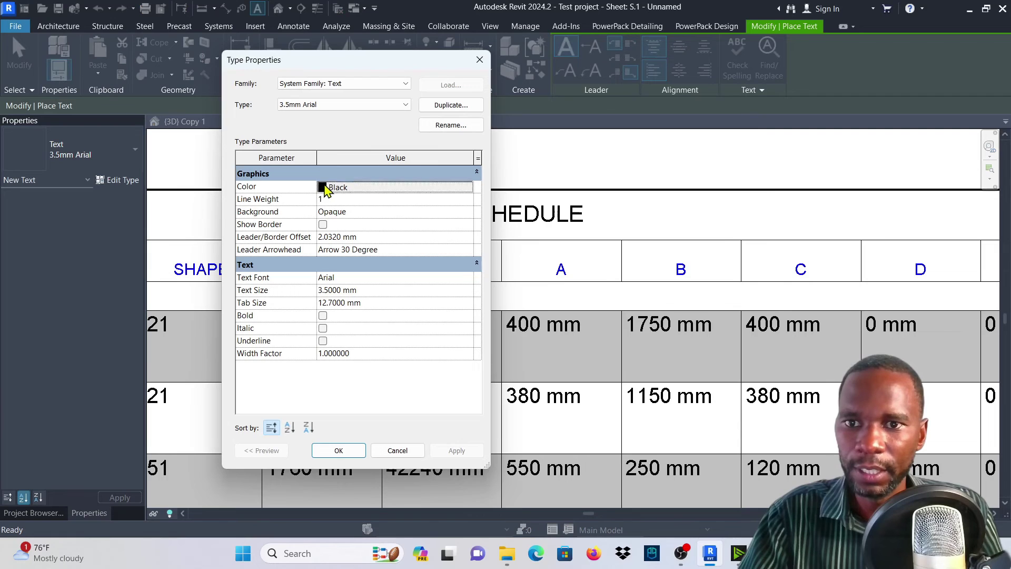
pyautogui.click(307, 276)
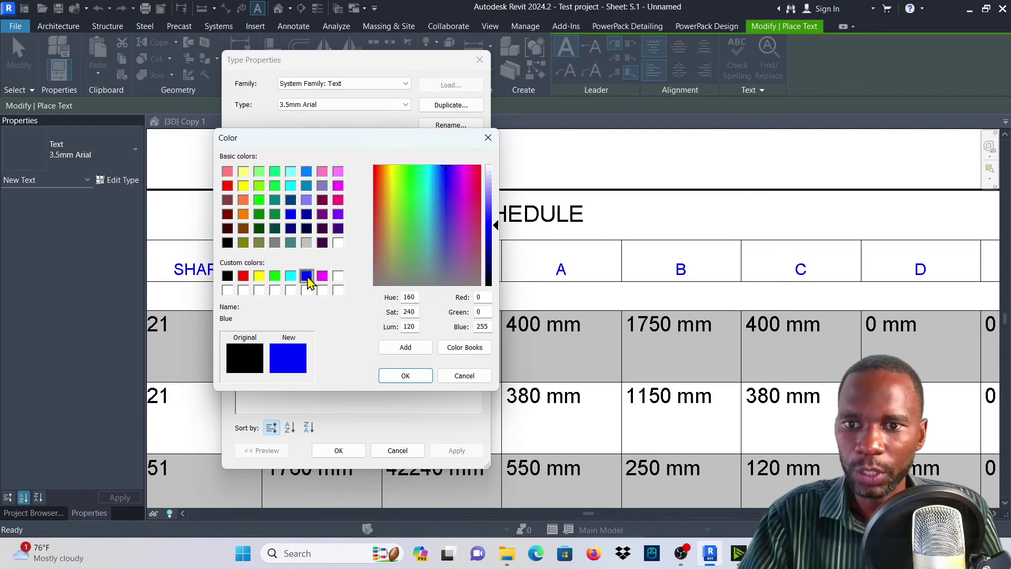
pyautogui.click(406, 377)
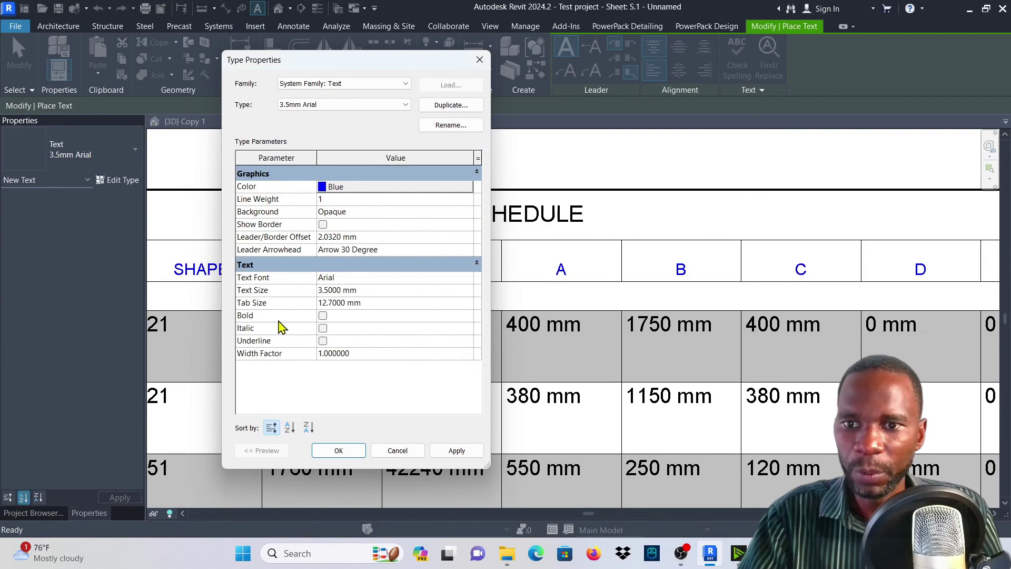
pyautogui.click(322, 317)
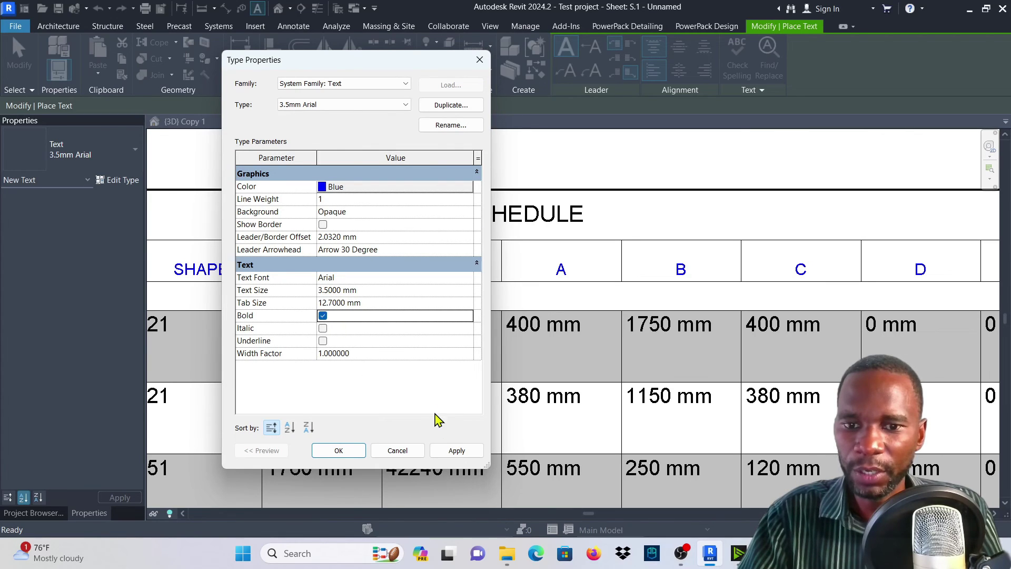
pyautogui.click(456, 450)
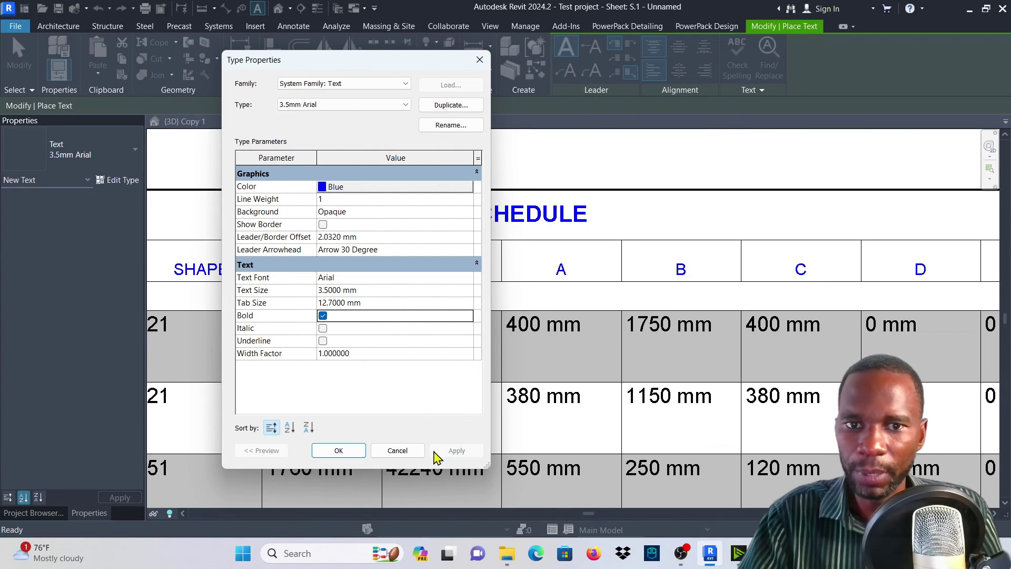
pyautogui.click(352, 452)
pyautogui.scroll(-2, 390, 210)
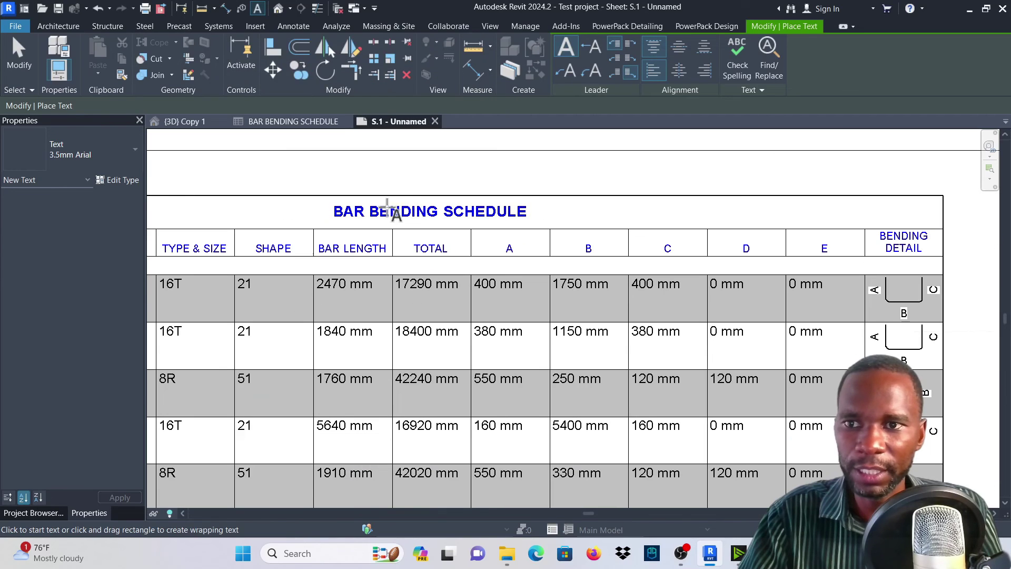
# - Make the 2.5mm Arial text type of the schedule headers bold and leave the Text command
pyautogui.click(116, 165)
pyautogui.click(49, 220)
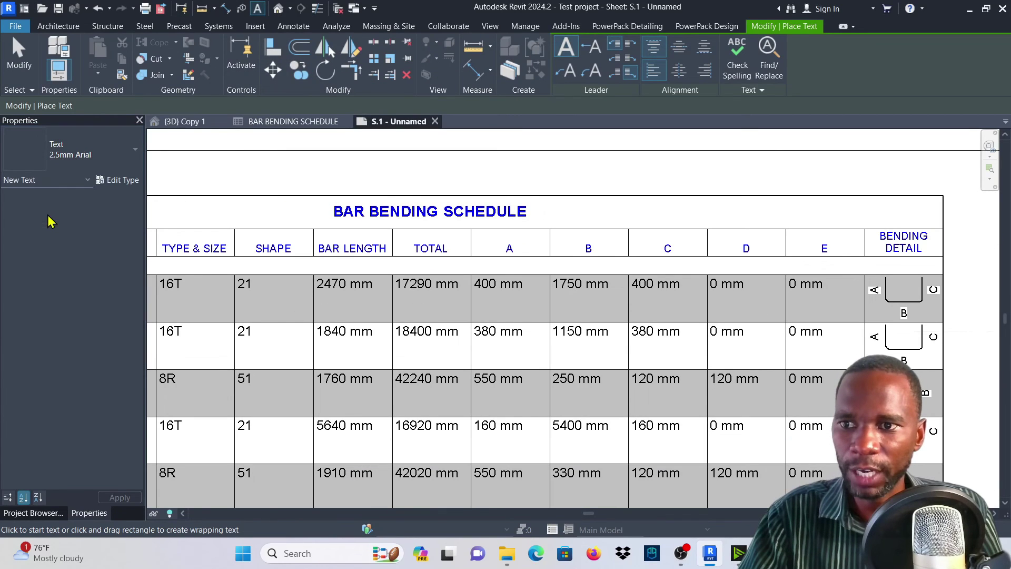
pyautogui.click(119, 180)
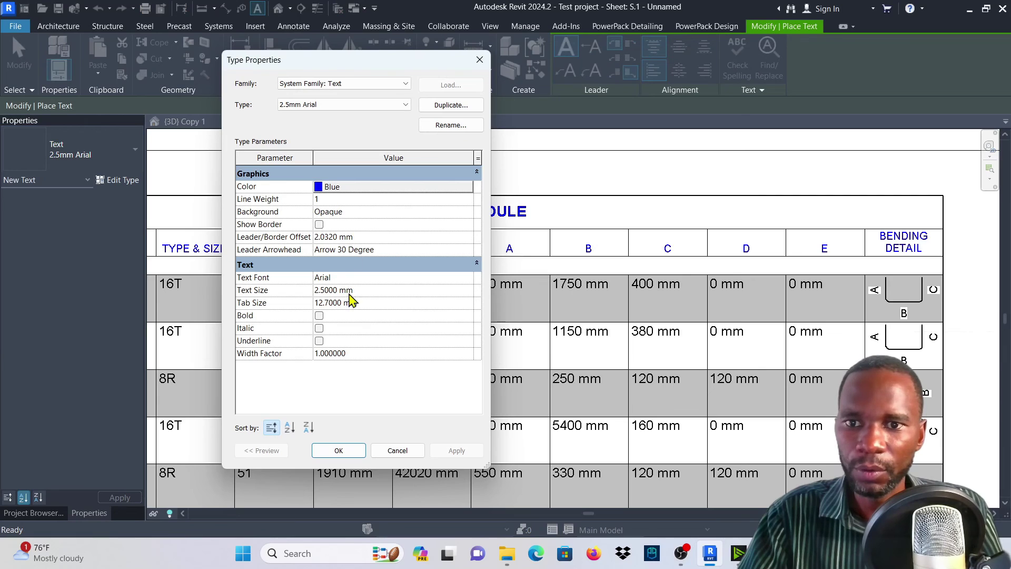
pyautogui.click(319, 317)
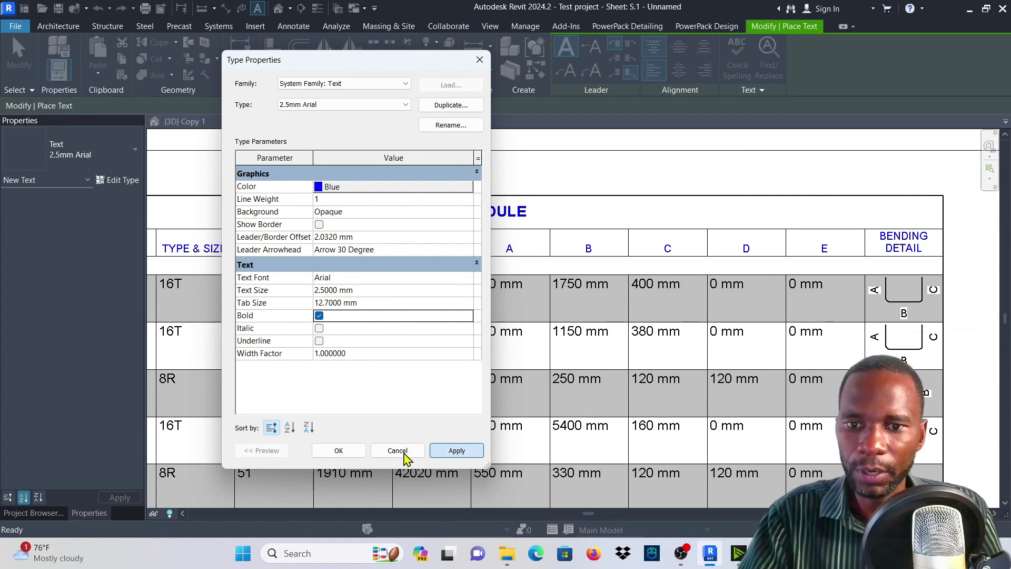
pyautogui.click(339, 451)
pyautogui.scroll(-3, 517, 245)
pyautogui.scroll(3, 613, 247)
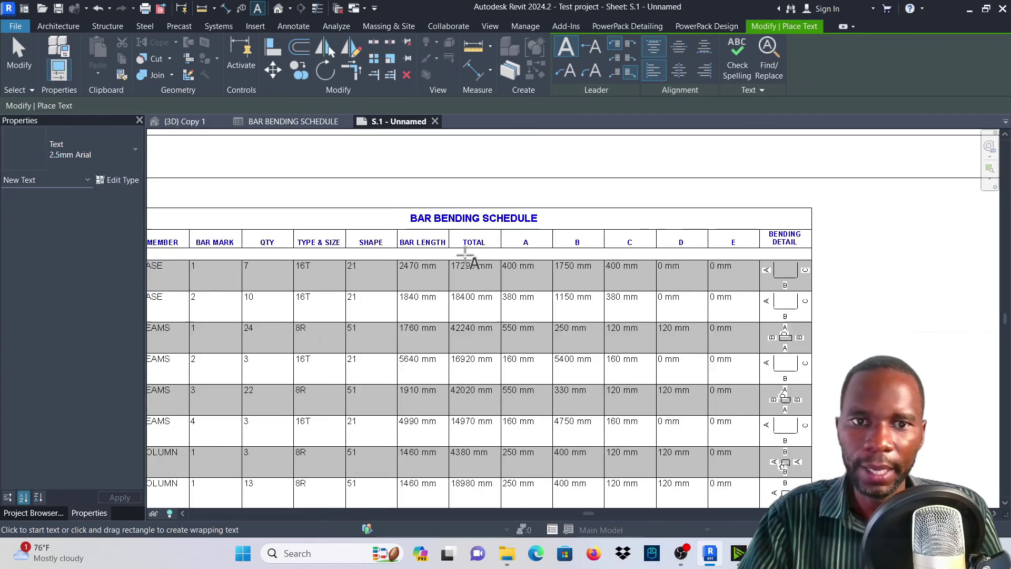
pyautogui.scroll(-4, 582, 219)
pyautogui.rightClick(617, 172)
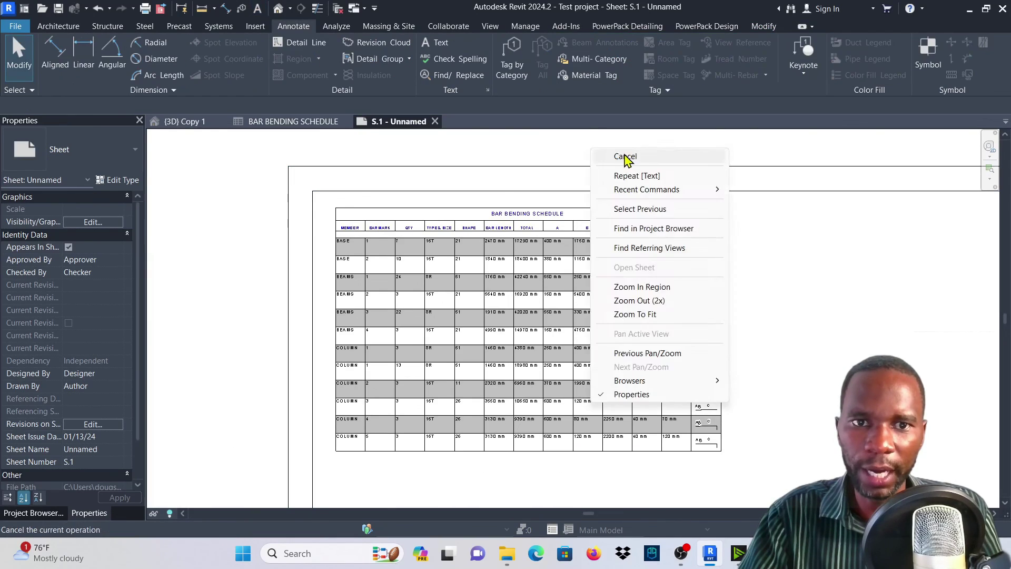
pyautogui.press('Escape')
# - Examine the formatted bar bending schedule on the sheet, from the title and headers to the bending detail column
pyautogui.scroll(5, 452, 255)
pyautogui.scroll(-1, 226, 239)
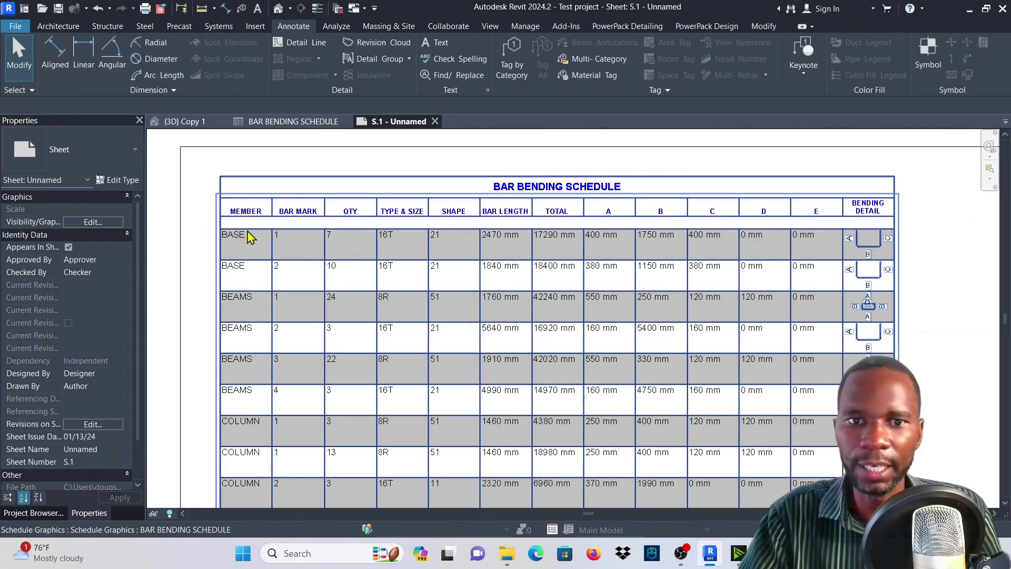
pyautogui.scroll(3, 778, 240)
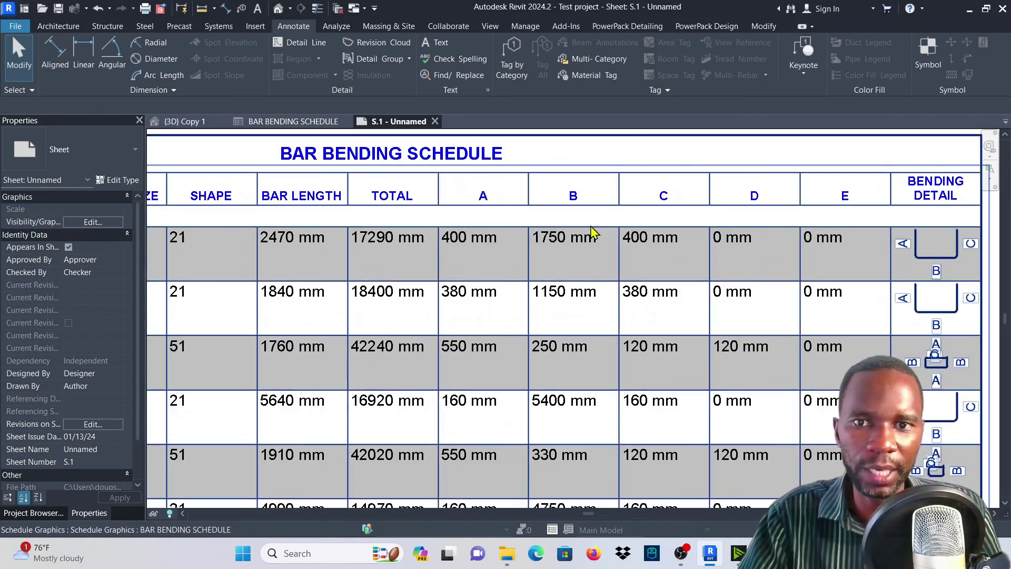
pyautogui.scroll(-1, 606, 227)
pyautogui.scroll(-3, 668, 244)
pyautogui.scroll(1, 618, 318)
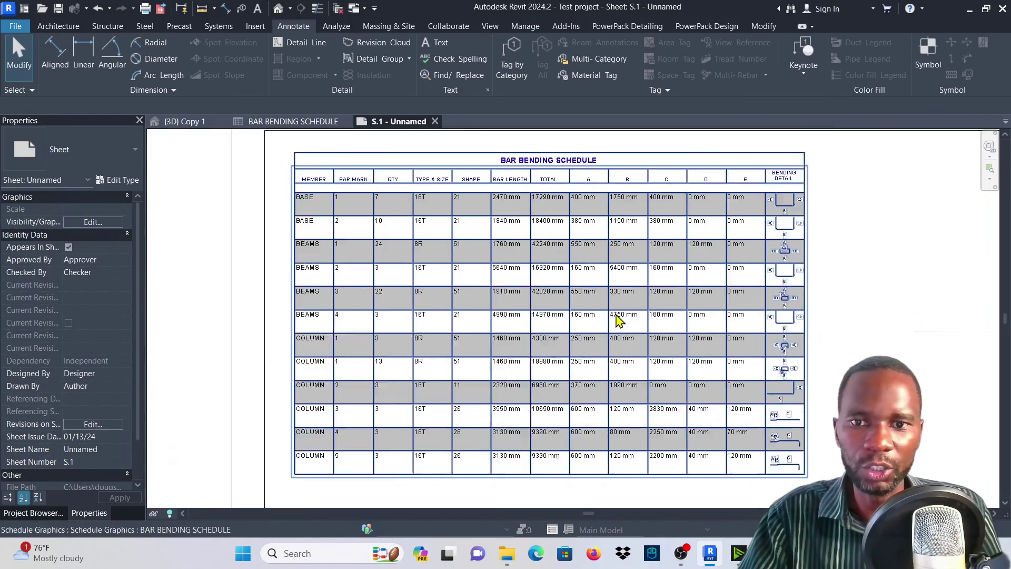
pyautogui.scroll(1, 758, 337)
pyautogui.scroll(-1, 903, 217)
pyautogui.scroll(3, 894, 287)
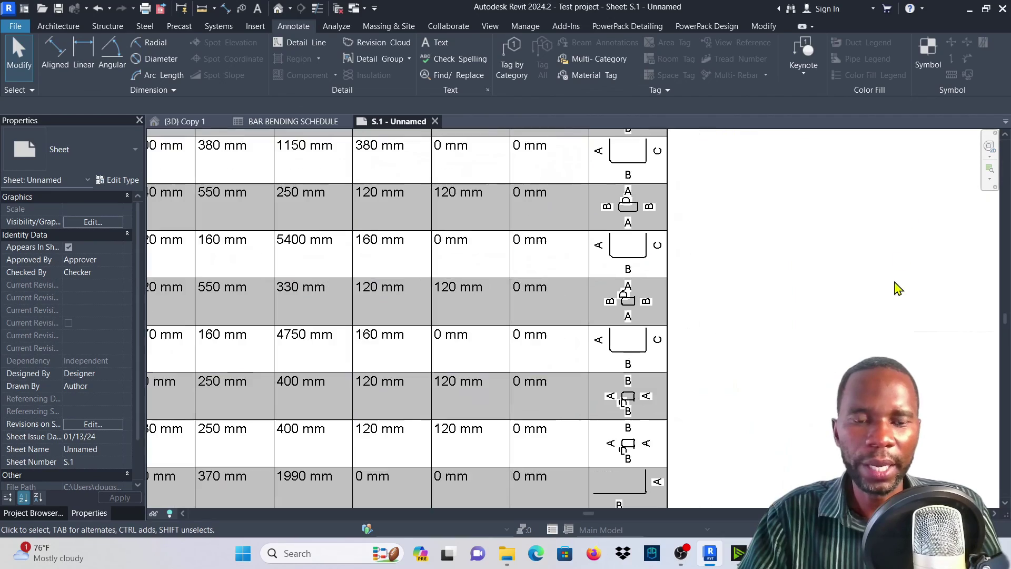
pyautogui.scroll(-3, 657, 343)
pyautogui.scroll(2, 488, 208)
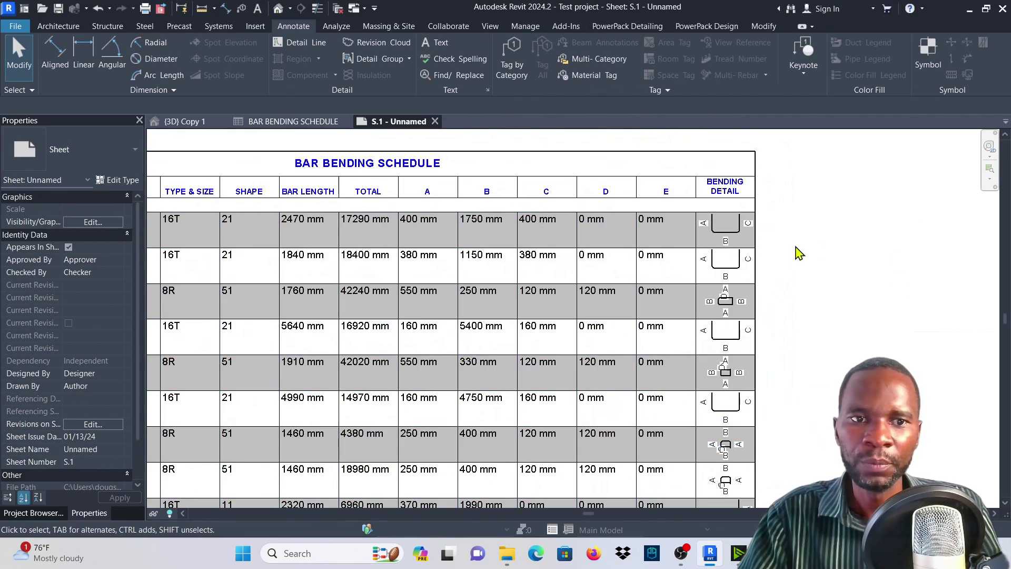